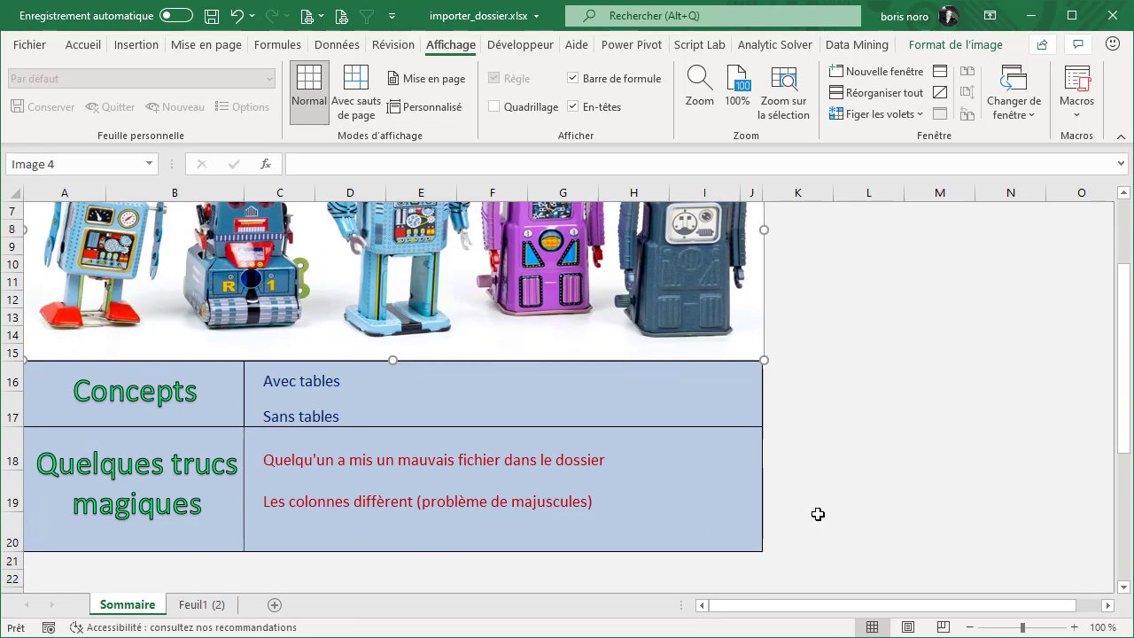
- Open Avengers.xlsx and Justice_league.xlsx from the Super_hero folder to examine their source tables
{"action": "scroll", "coordinate": [818, 517], "scroll_direction": "up", "scroll_amount": 2}
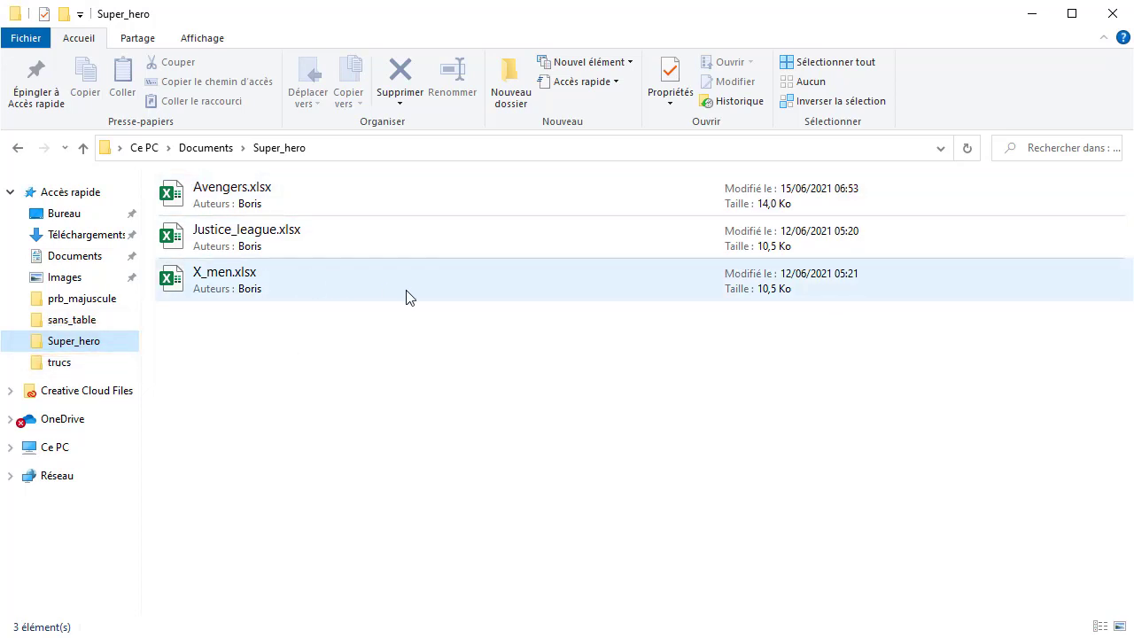
{"action": "double_click", "coordinate": [299, 194]}
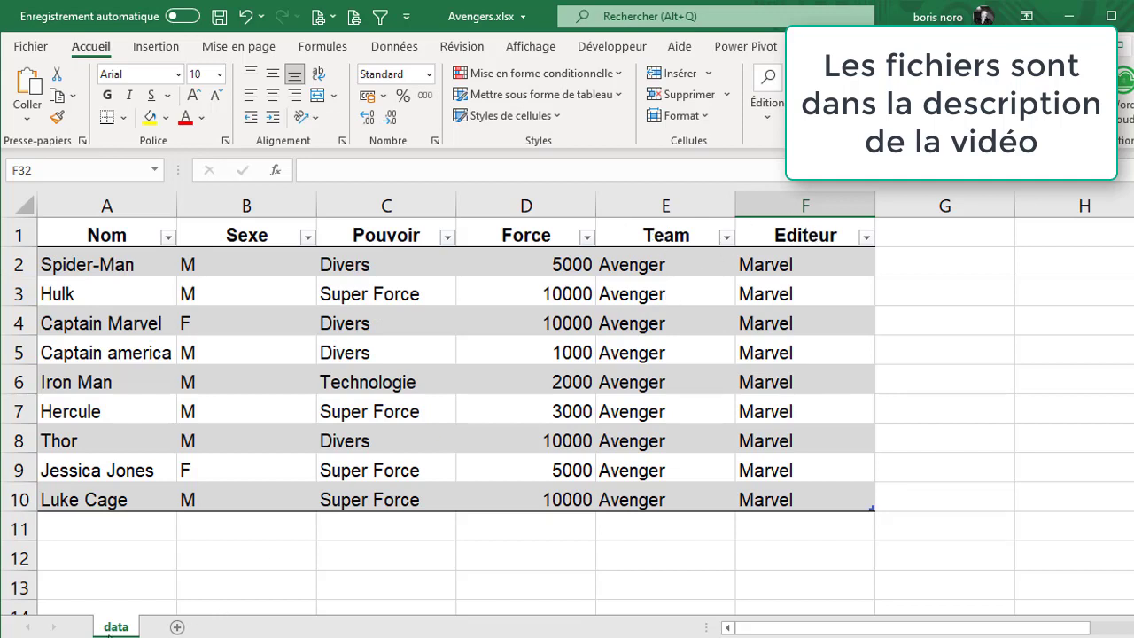
{"action": "left_click", "coordinate": [118, 263]}
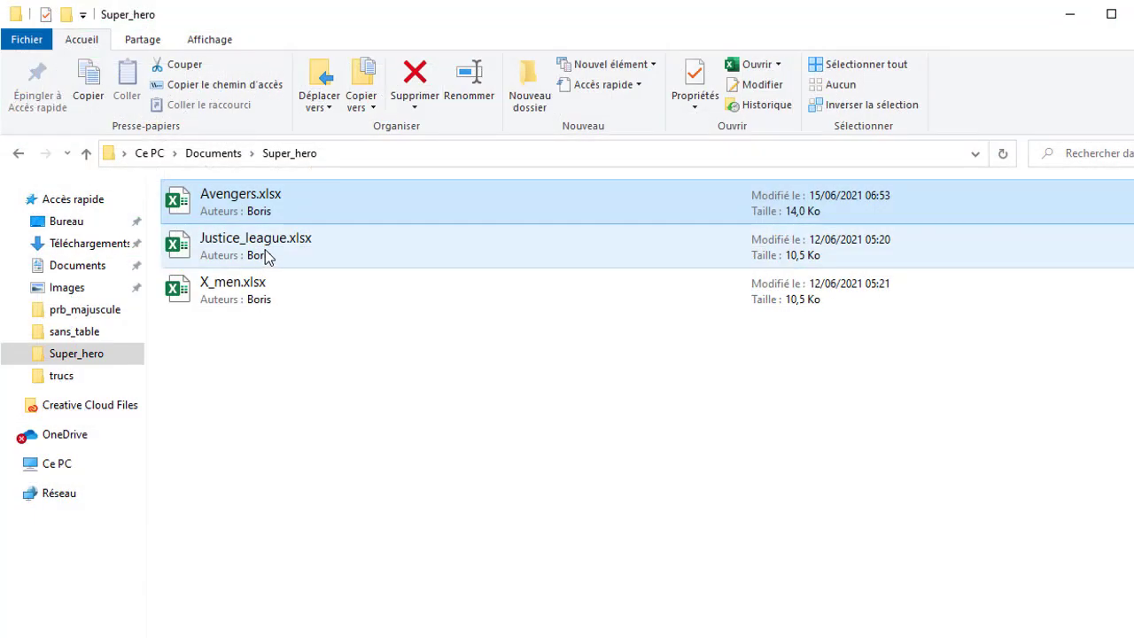
{"action": "double_click", "coordinate": [266, 255]}
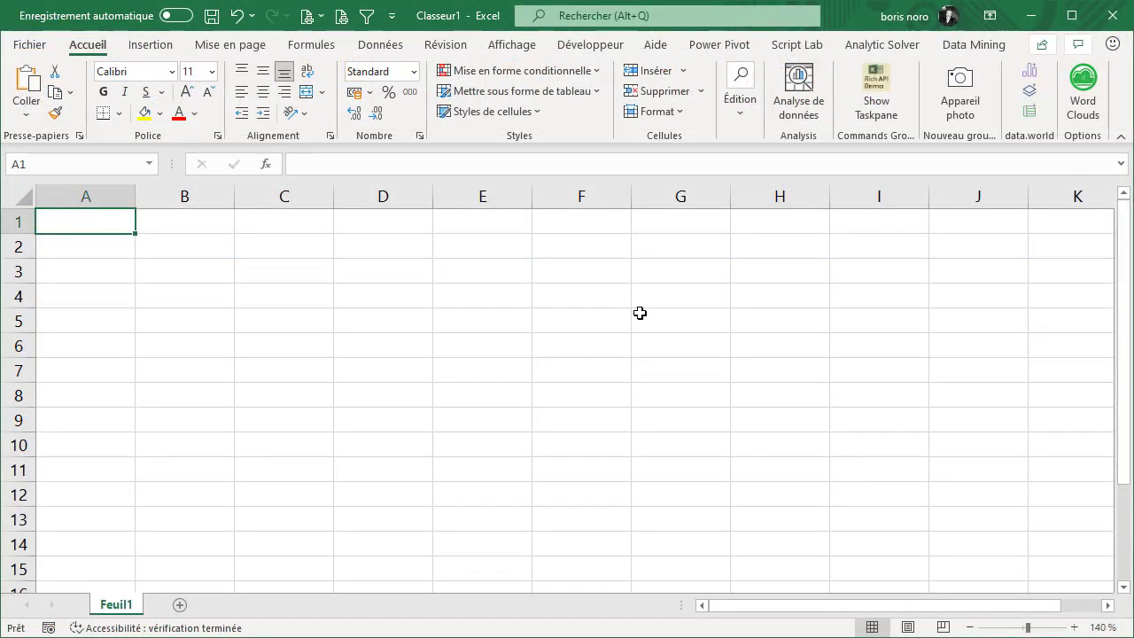
- Start a data import from a folder into the blank workbook, choosing the Super_hero folder in Documents
{"action": "left_click", "coordinate": [374, 49]}
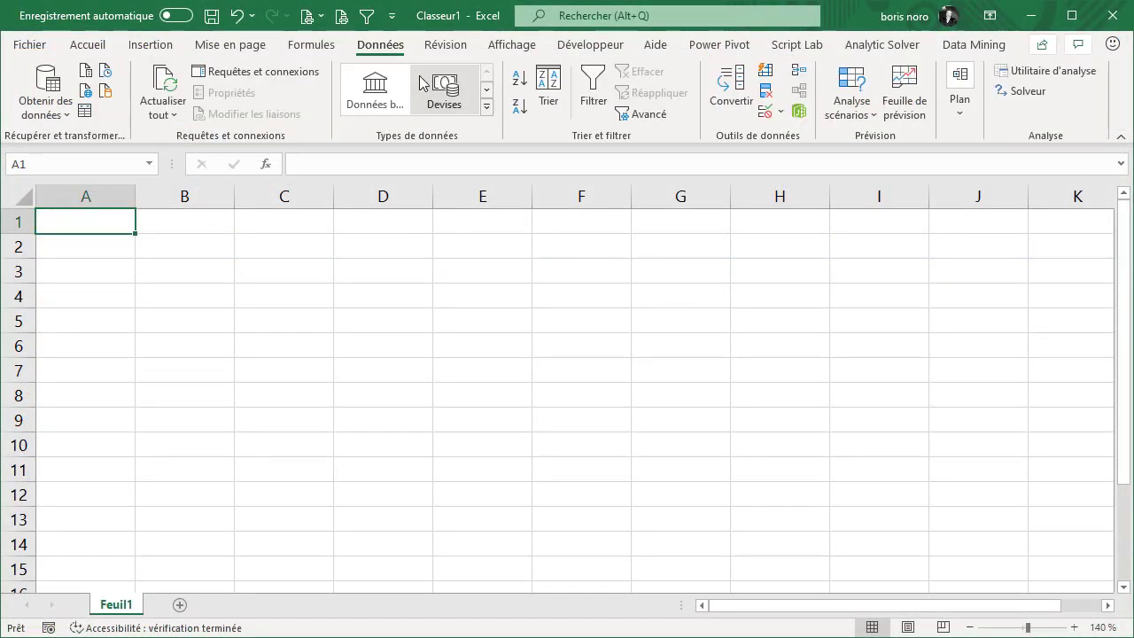
{"action": "left_click", "coordinate": [66, 115]}
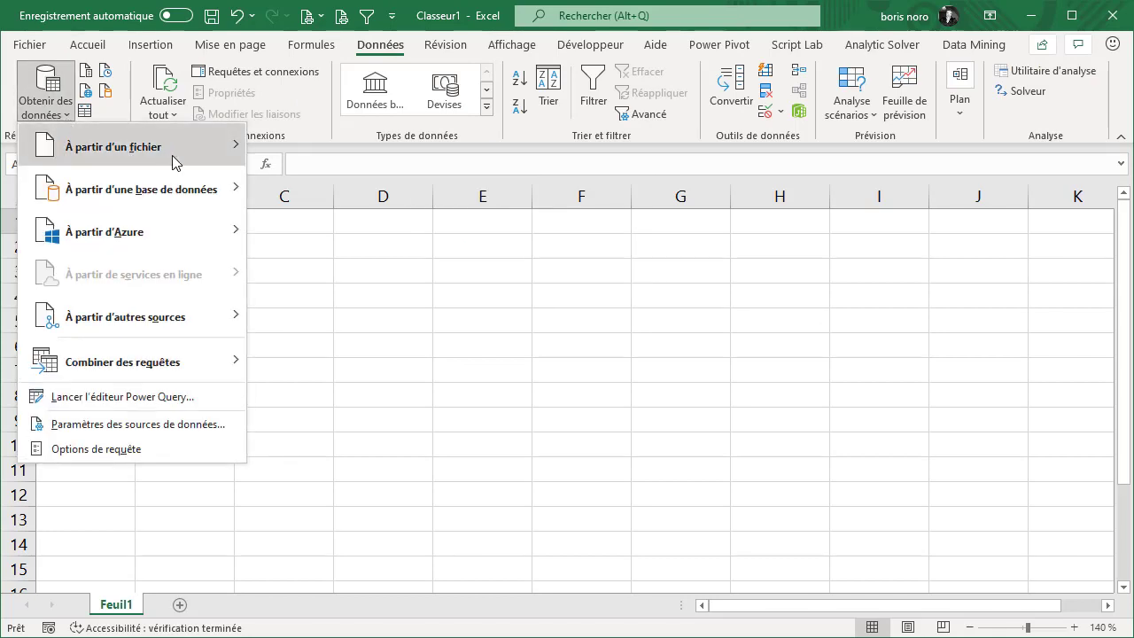
{"action": "mouse_move", "coordinate": [174, 161]}
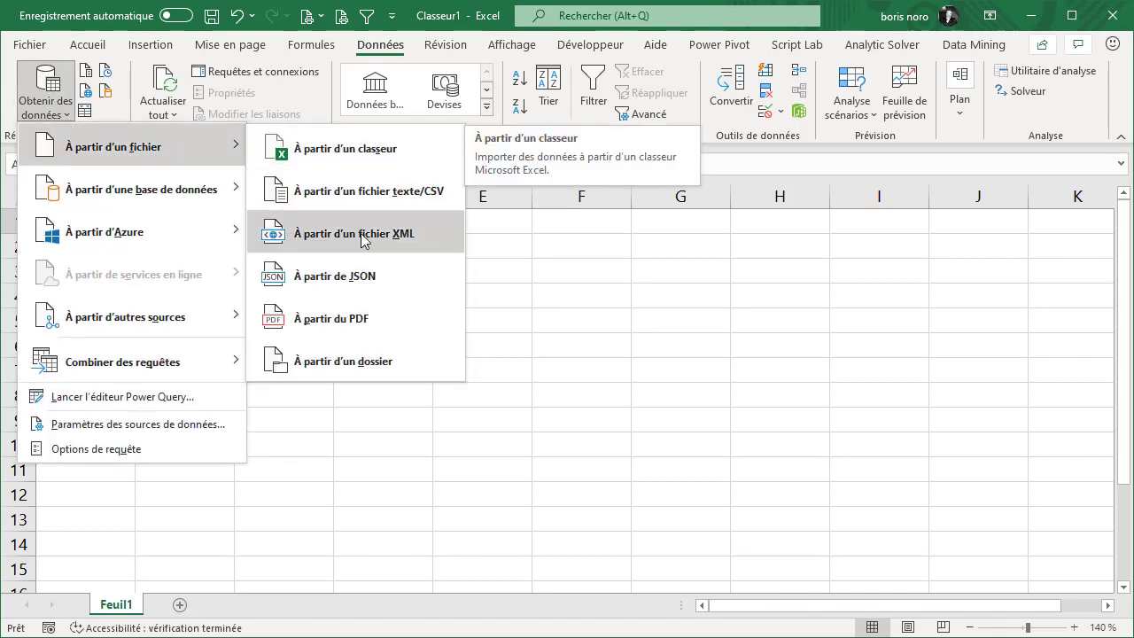
{"action": "left_click", "coordinate": [372, 363]}
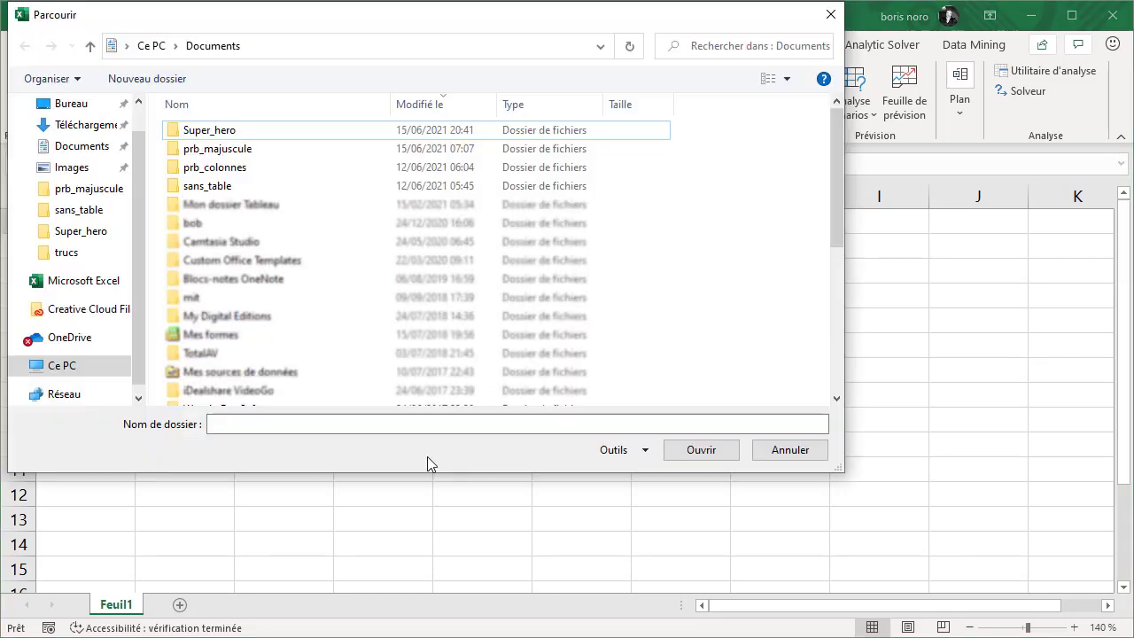
{"action": "double_click", "coordinate": [221, 133]}
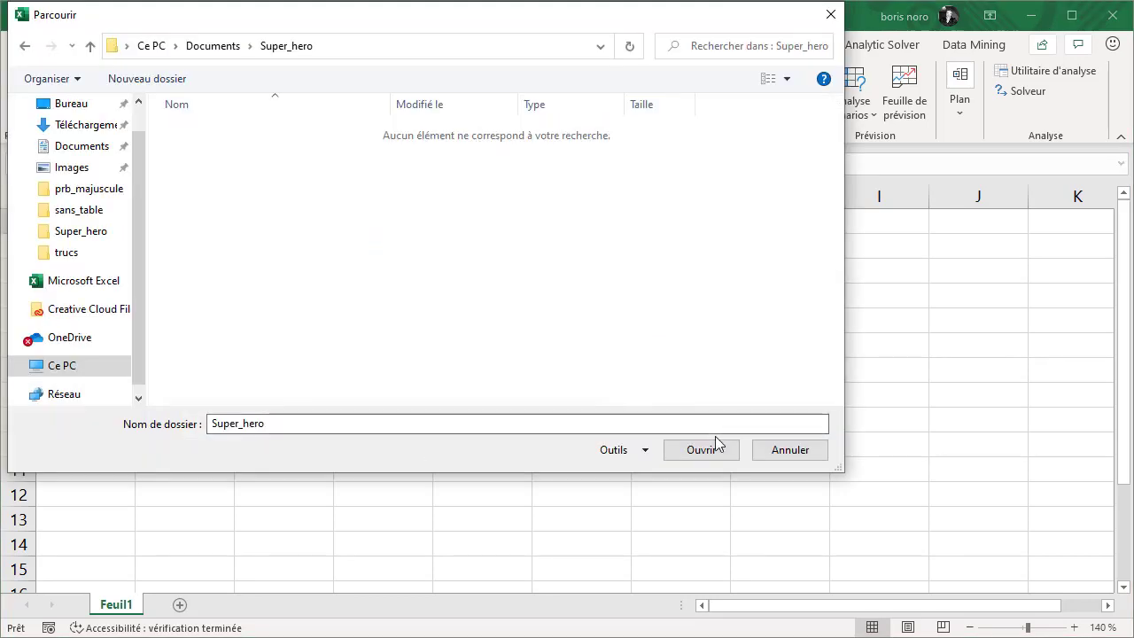
{"action": "left_click", "coordinate": [701, 450]}
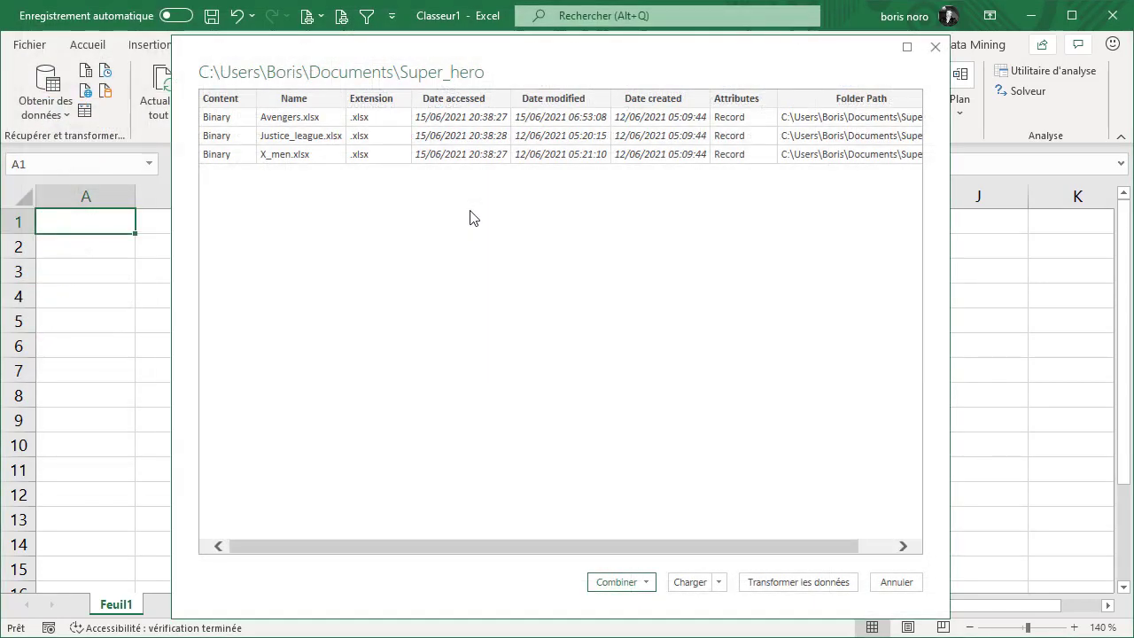
- Review the combine and load options for the Super_hero files, choosing Combiner et charger
{"action": "left_click", "coordinate": [646, 582]}
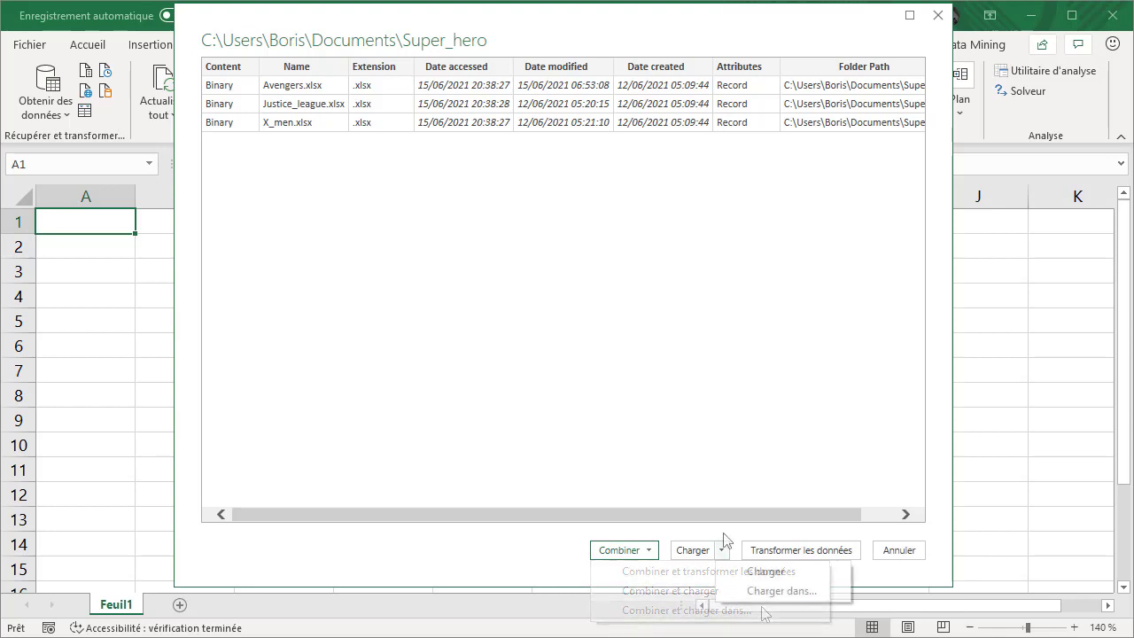
{"action": "left_click", "coordinate": [723, 534]}
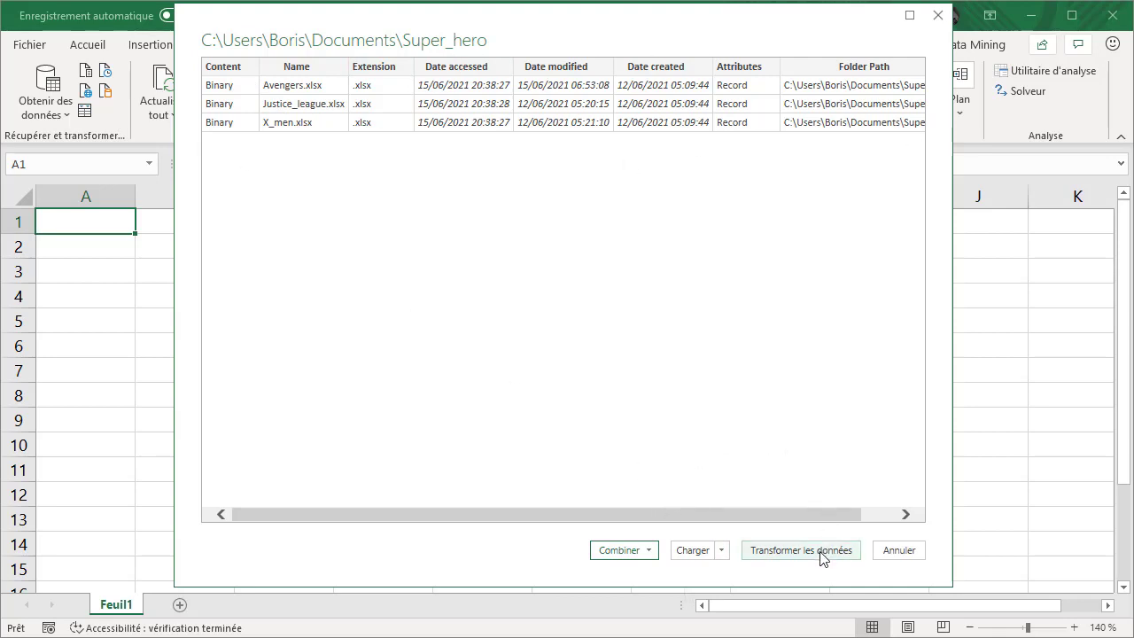
{"action": "left_click", "coordinate": [658, 555]}
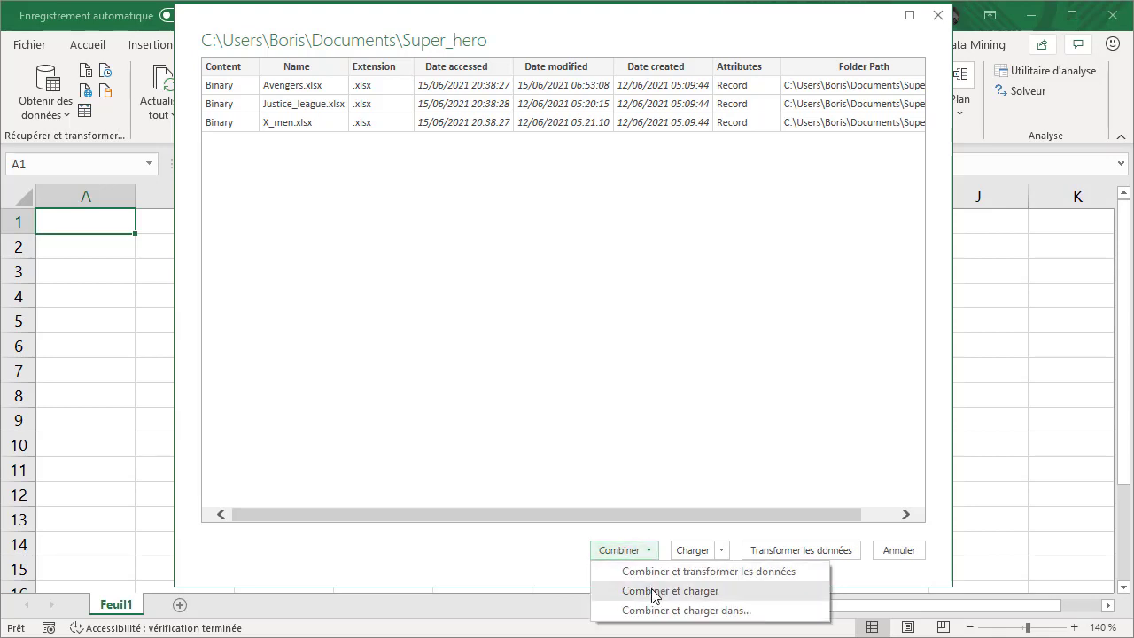
{"action": "left_click", "coordinate": [654, 591]}
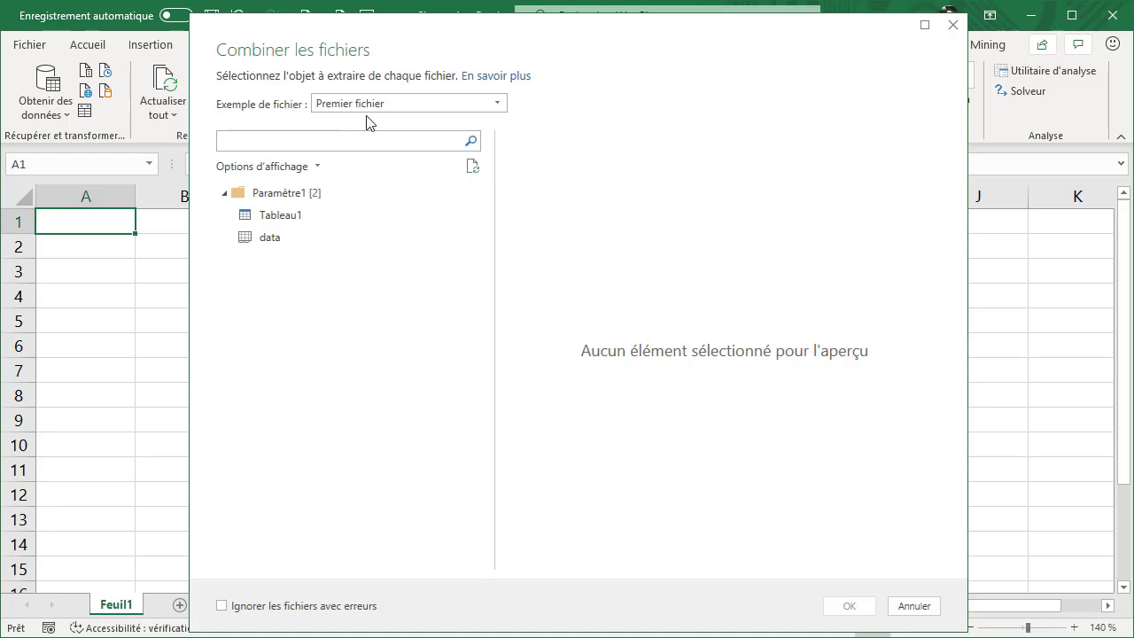
- Check the available example files, and preview Tableau1 and the data sheet using Premier fichier
{"action": "left_click", "coordinate": [502, 107]}
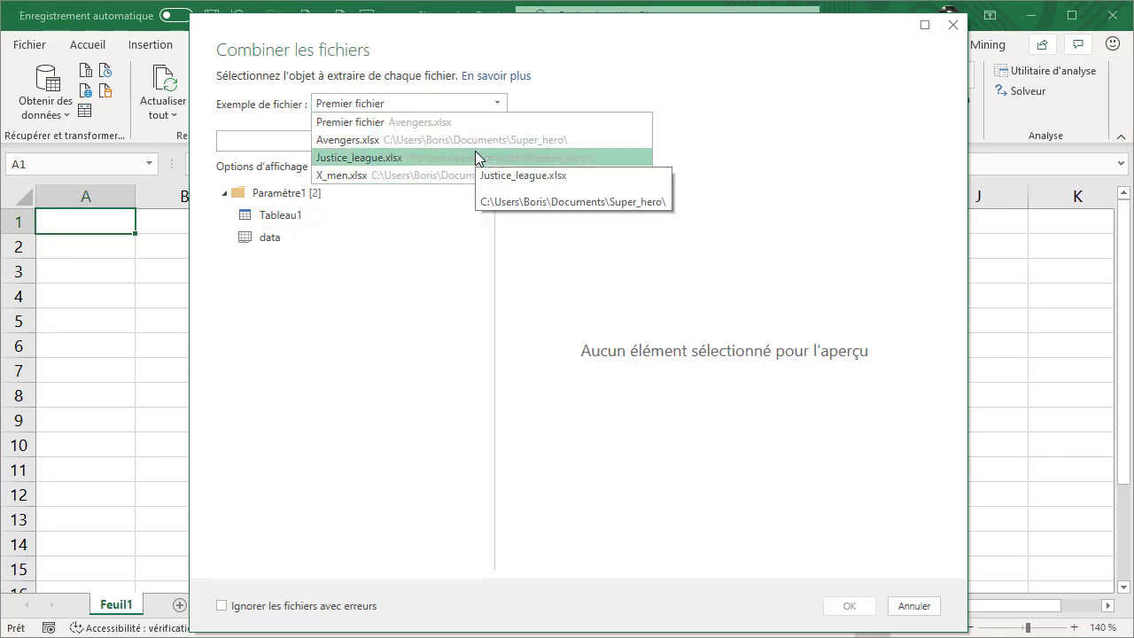
{"action": "left_click", "coordinate": [532, 100]}
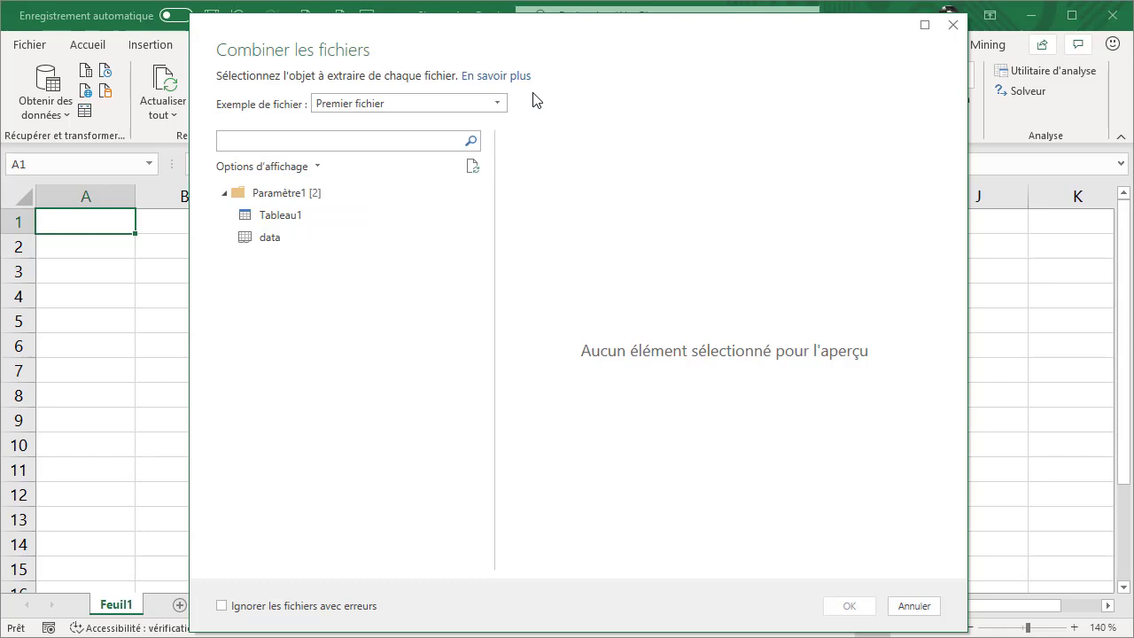
{"action": "left_click", "coordinate": [289, 218]}
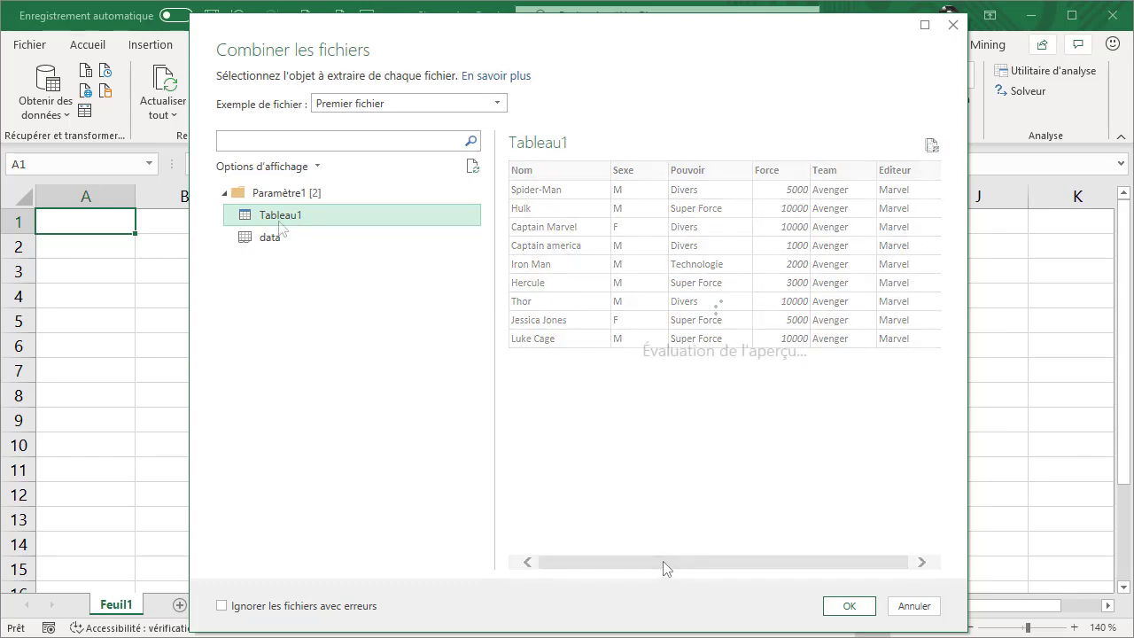
{"action": "left_click", "coordinate": [276, 243]}
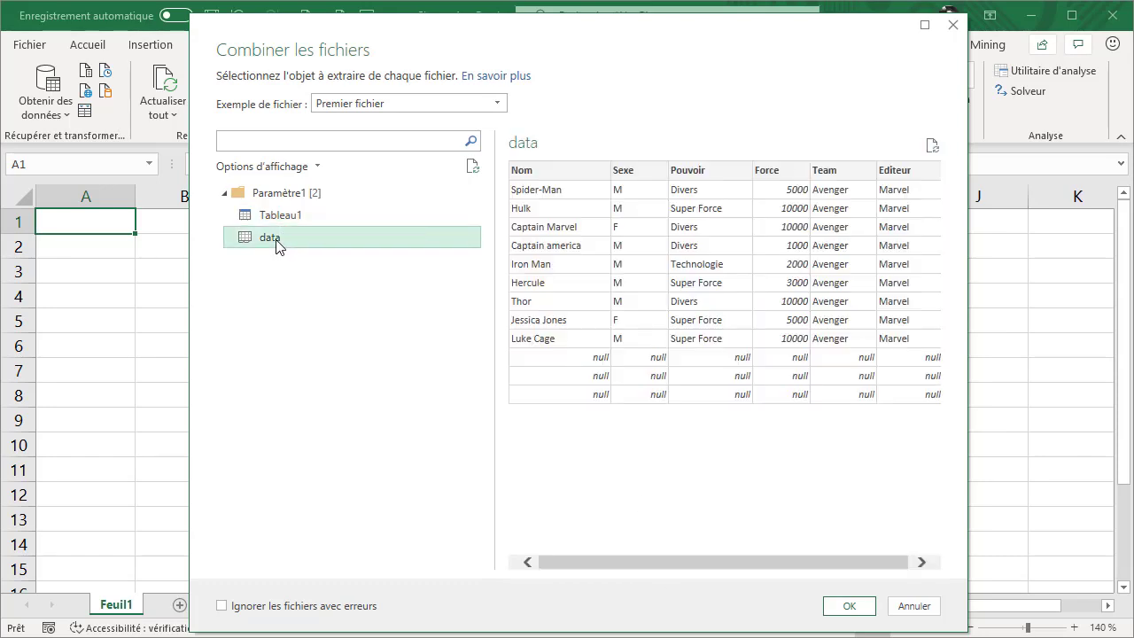
- Set Justice_league.xlsx as the example file and preview its Tableau1 and data objects
{"action": "left_click", "coordinate": [491, 99]}
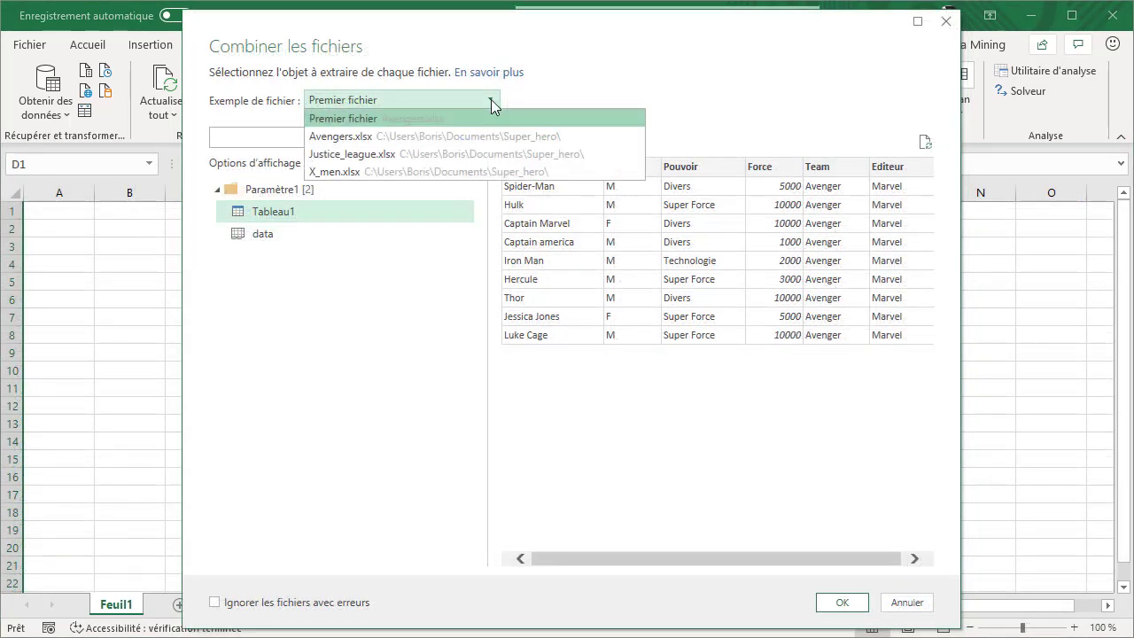
{"action": "left_click", "coordinate": [434, 154]}
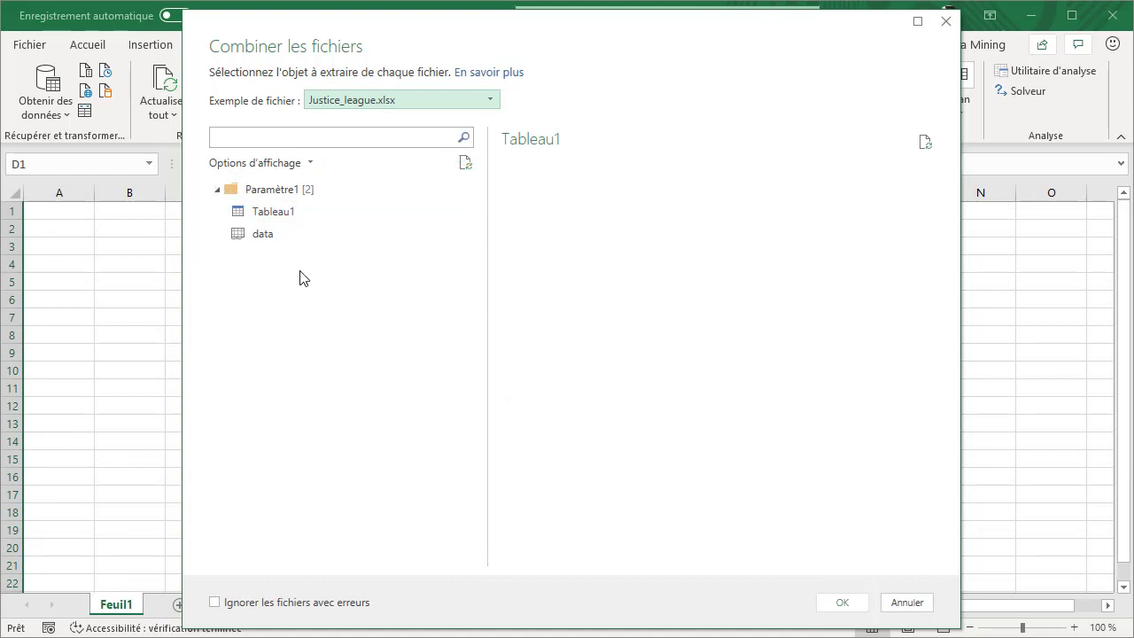
{"action": "left_click", "coordinate": [305, 213]}
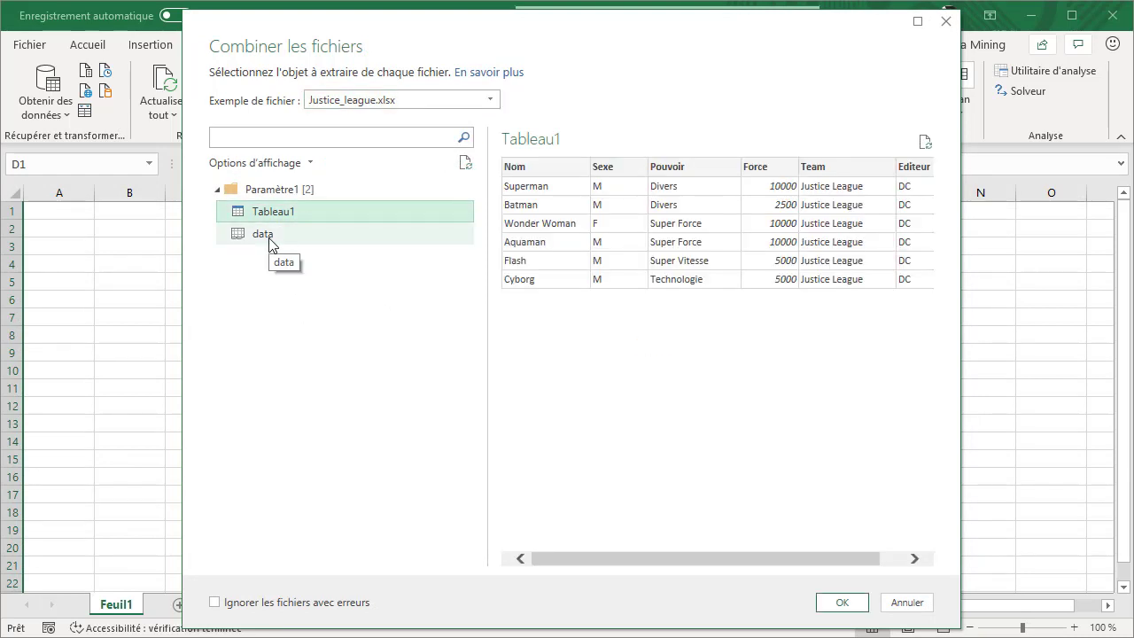
{"action": "left_click", "coordinate": [270, 238]}
{"action": "left_click", "coordinate": [270, 211]}
- Combine the files with Premier fichier as the example file and Tableau1 as the object to extract
{"action": "left_click", "coordinate": [490, 99]}
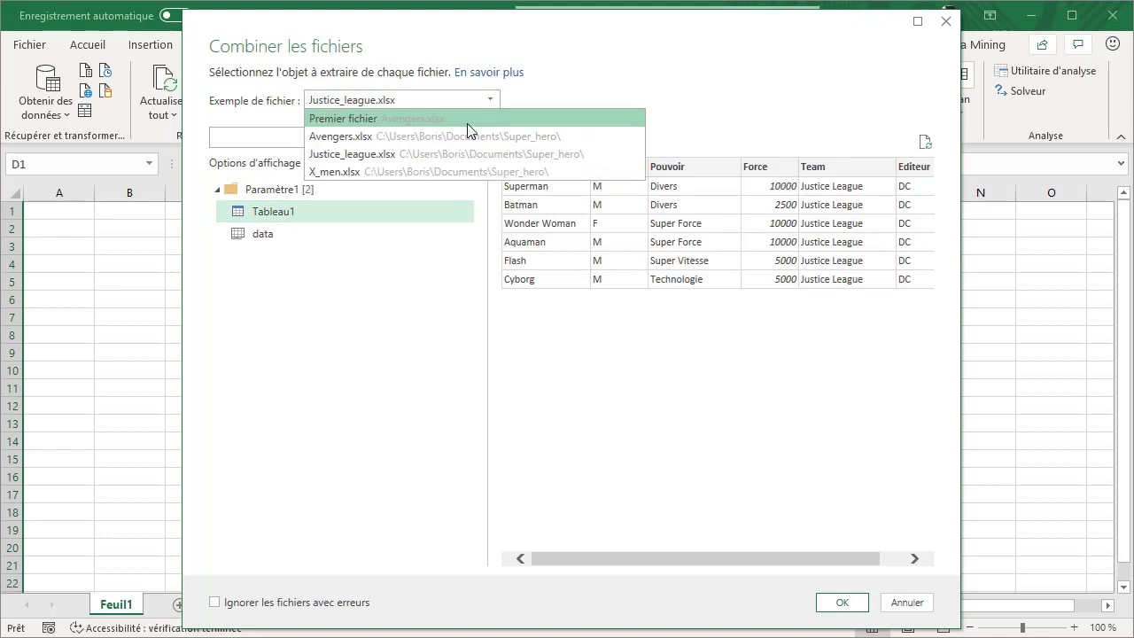
{"action": "left_click", "coordinate": [467, 119]}
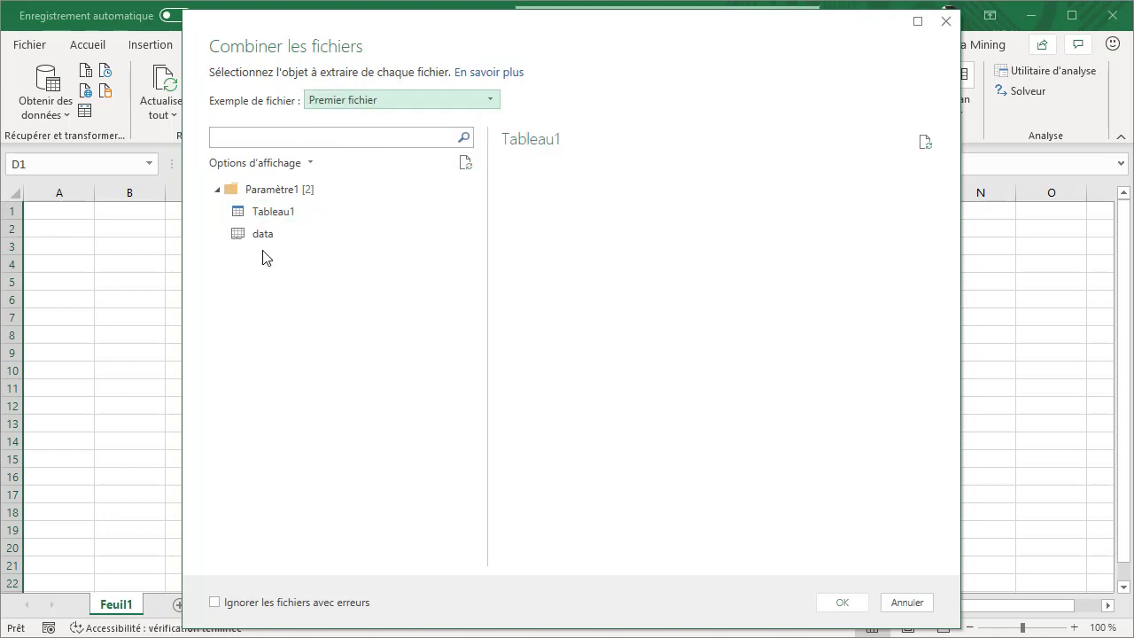
{"action": "left_click", "coordinate": [273, 218]}
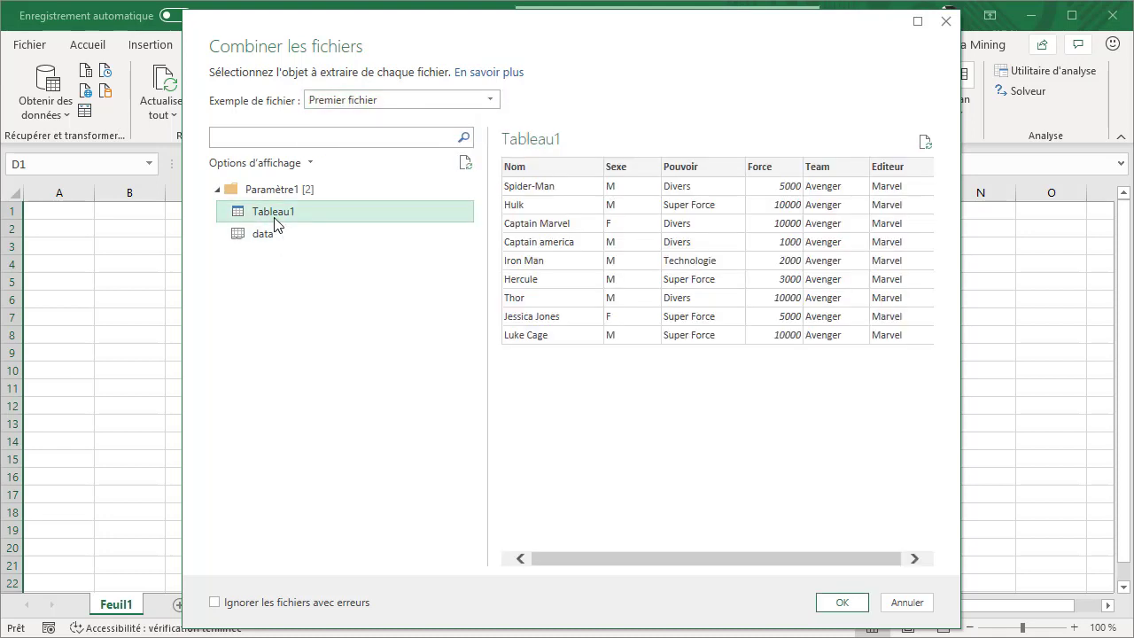
{"action": "left_click", "coordinate": [841, 603]}
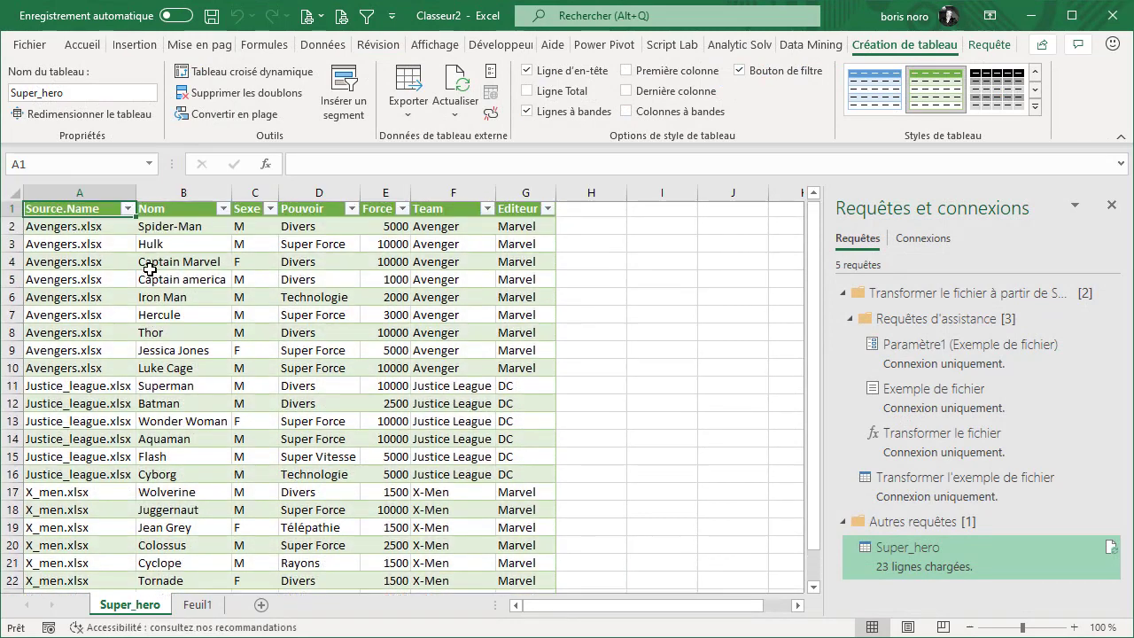
- Select the combined table's Avengers, Justice_league and X_men row blocks in turn to examine each source file's records
{"action": "left_click_drag", "start_coordinate": [51, 231], "coordinate": [509, 369]}
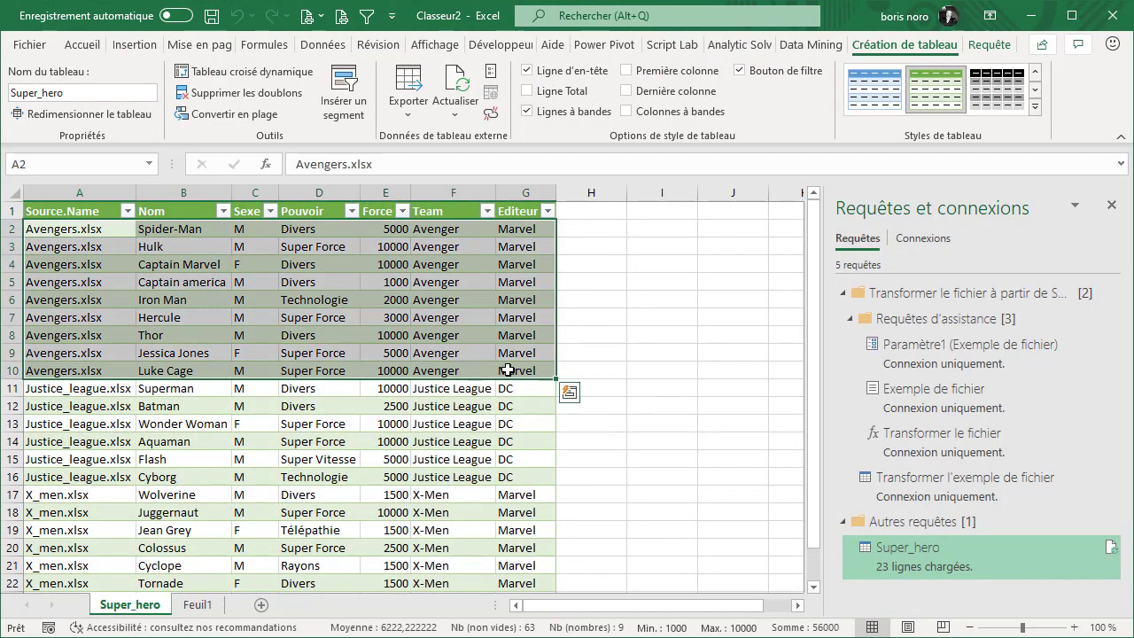
{"action": "left_click_drag", "start_coordinate": [48, 390], "coordinate": [506, 479]}
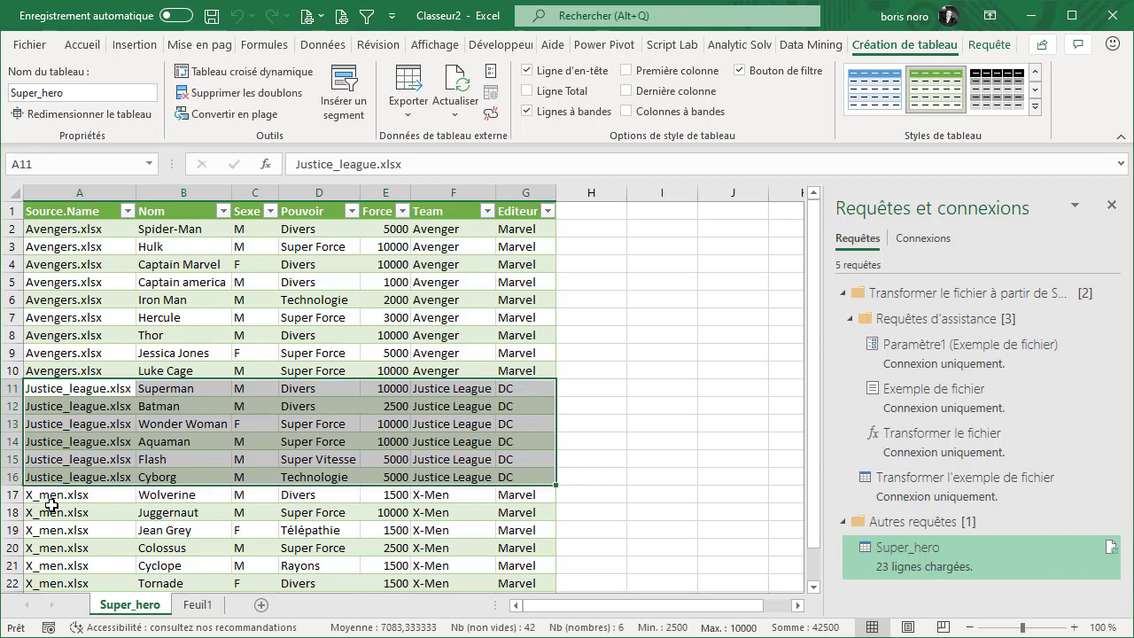
{"action": "left_click_drag", "start_coordinate": [51, 498], "coordinate": [520, 597]}
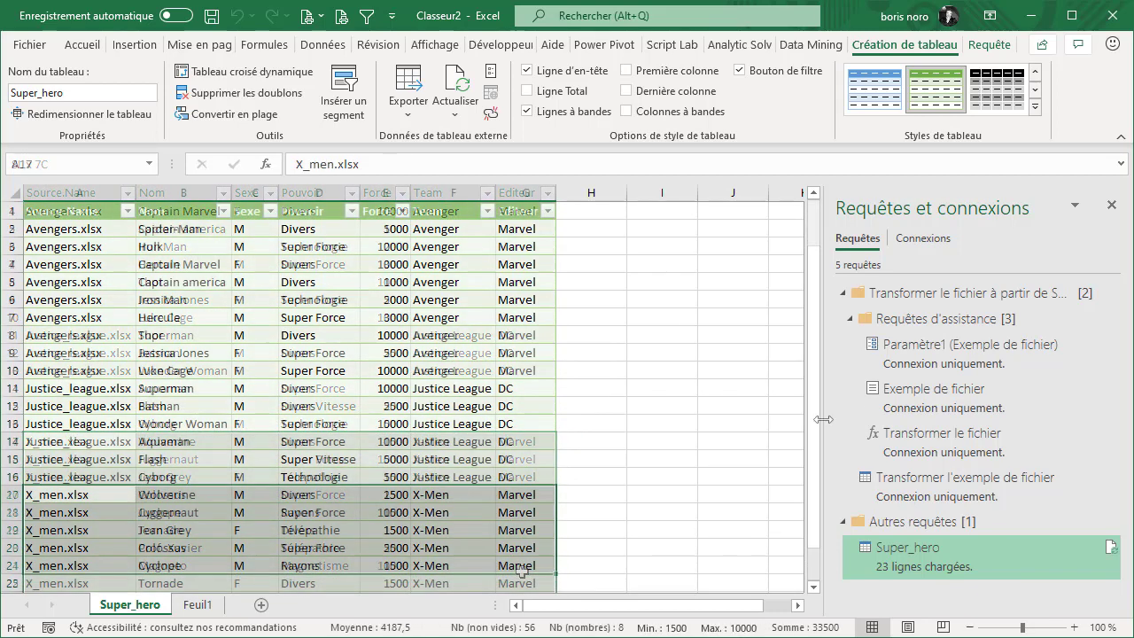
- Widen the Requêtes et connexions pane and examine the helper queries and the Super_hero query
{"action": "left_click_drag", "start_coordinate": [822, 421], "coordinate": [694, 425]}
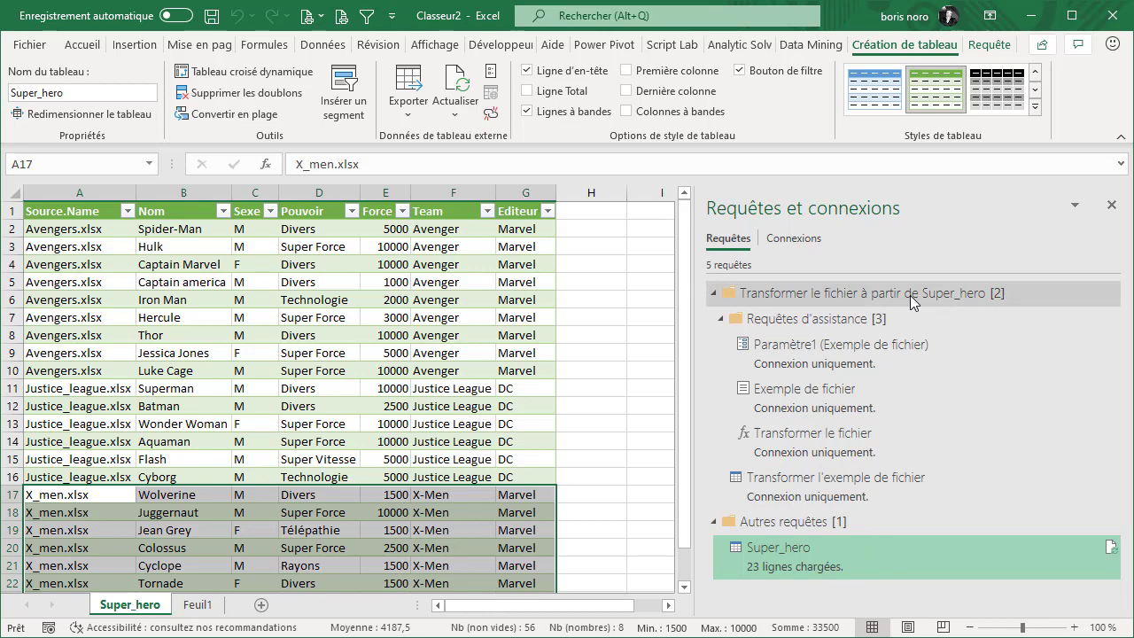
{"action": "mouse_move", "coordinate": [857, 409]}
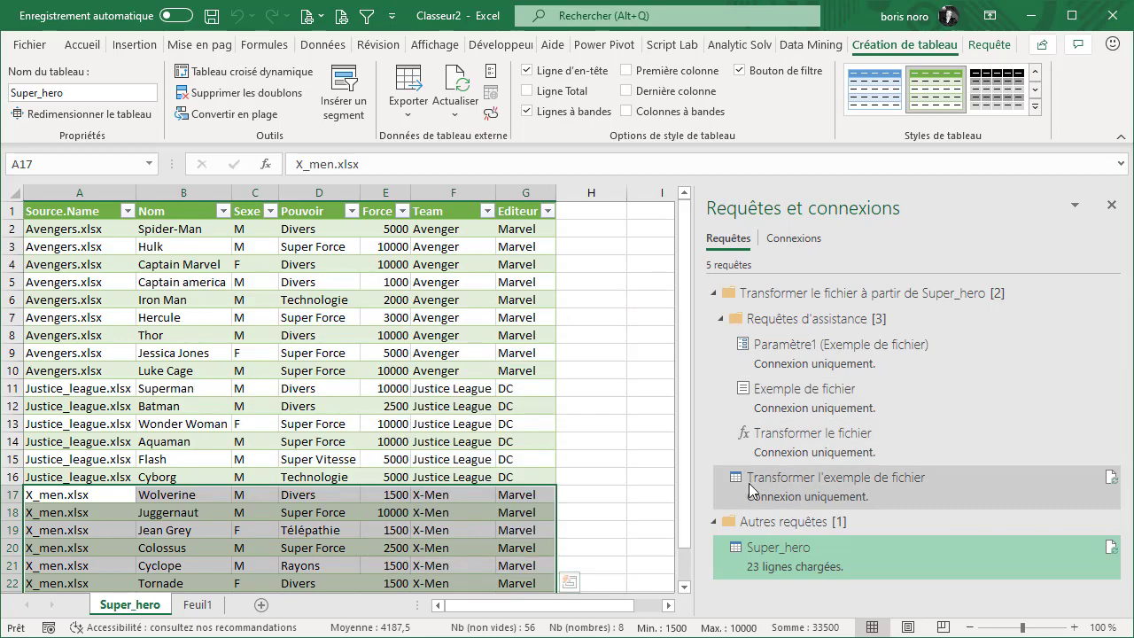
{"action": "mouse_move", "coordinate": [800, 499]}
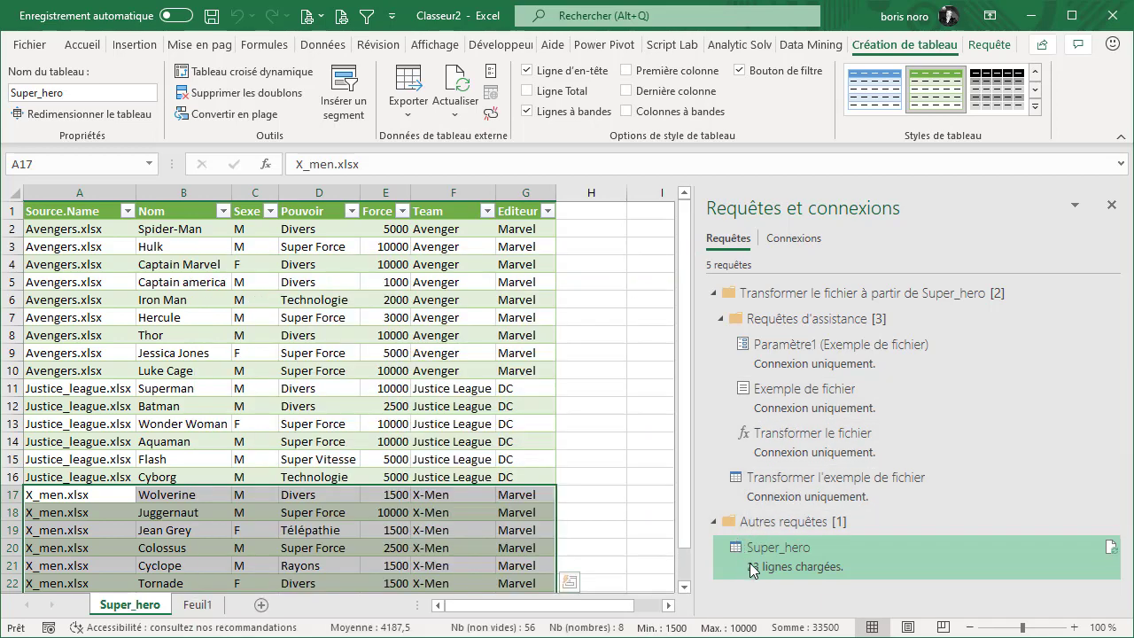
{"action": "mouse_move", "coordinate": [783, 568]}
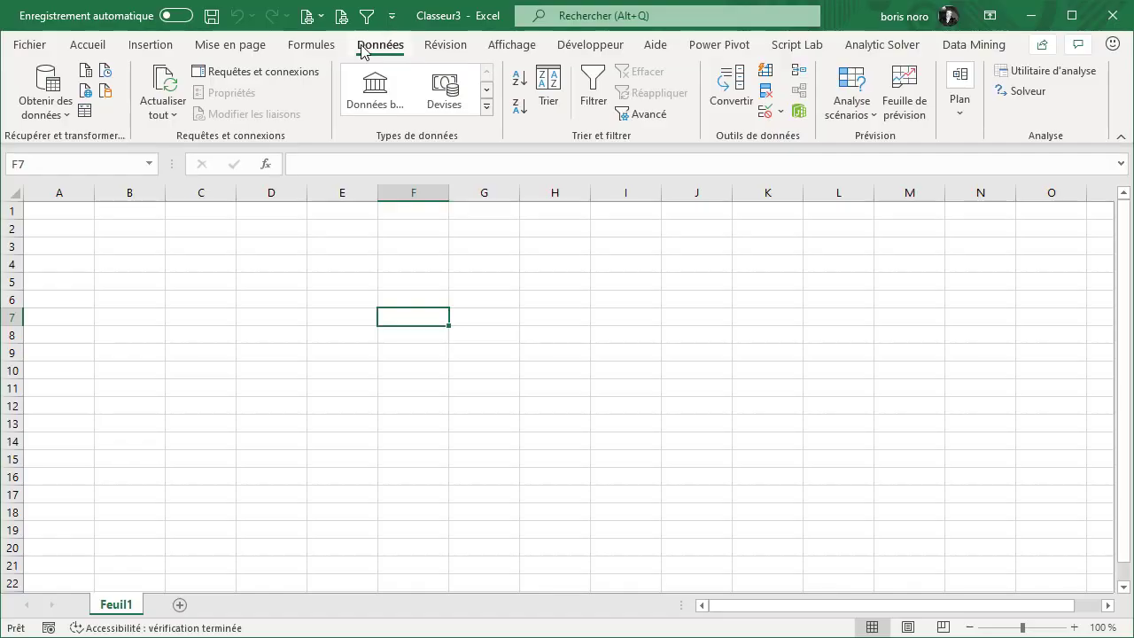
- In the new blank workbook Classeur3, start another import from the Super_hero folder
{"action": "left_click", "coordinate": [62, 114]}
{"action": "mouse_move", "coordinate": [67, 147]}
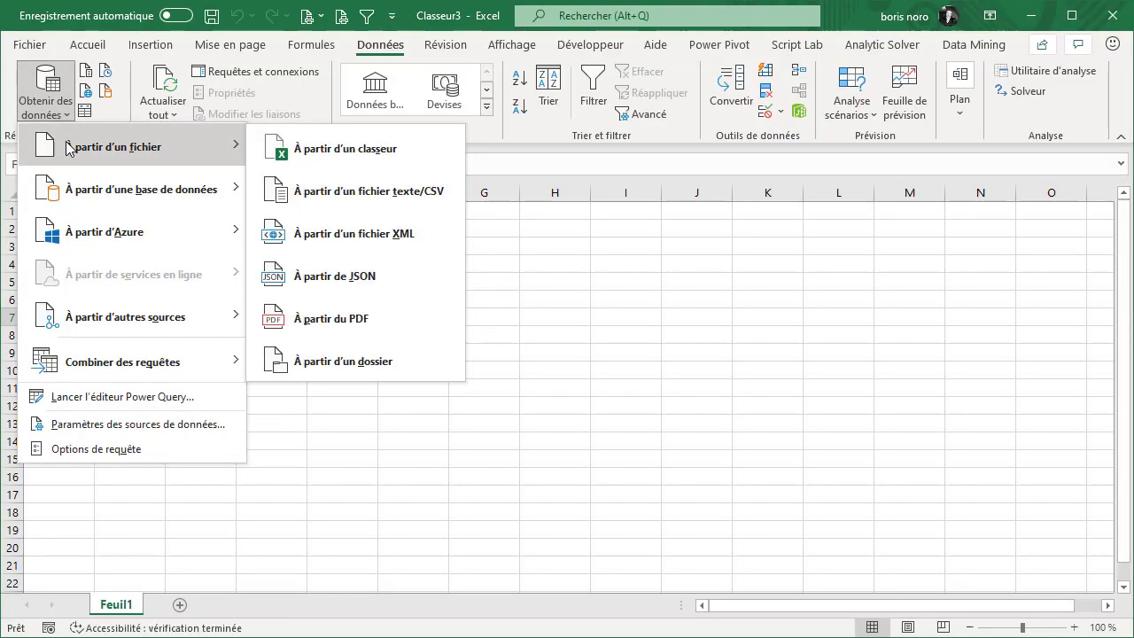
{"action": "left_click", "coordinate": [343, 361]}
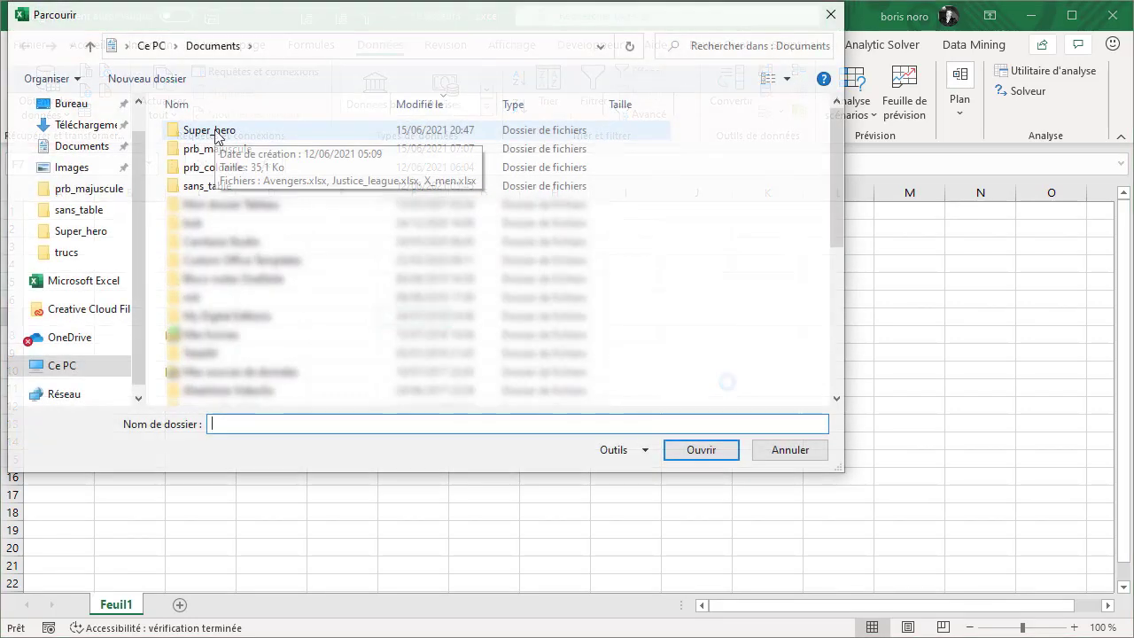
{"action": "left_click", "coordinate": [216, 133]}
{"action": "left_click", "coordinate": [701, 449]}
{"action": "left_click", "coordinate": [700, 449]}
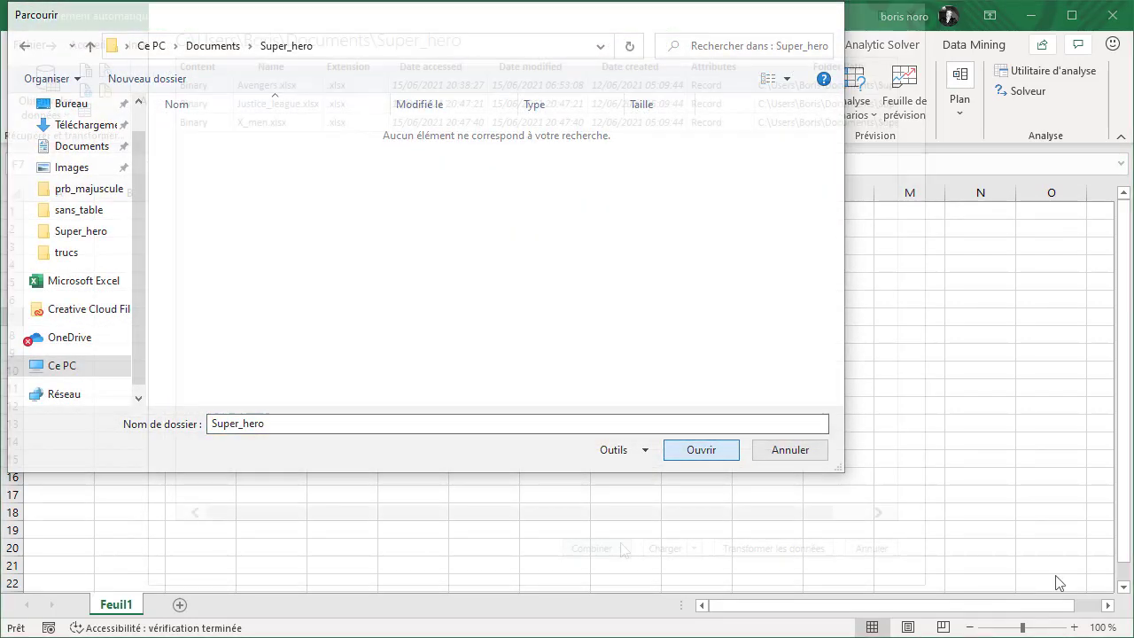
- Combine the Super_hero files using Tableau1 as the object to extract and load them as a pivot chart in a new worksheet
{"action": "left_click", "coordinate": [623, 549]}
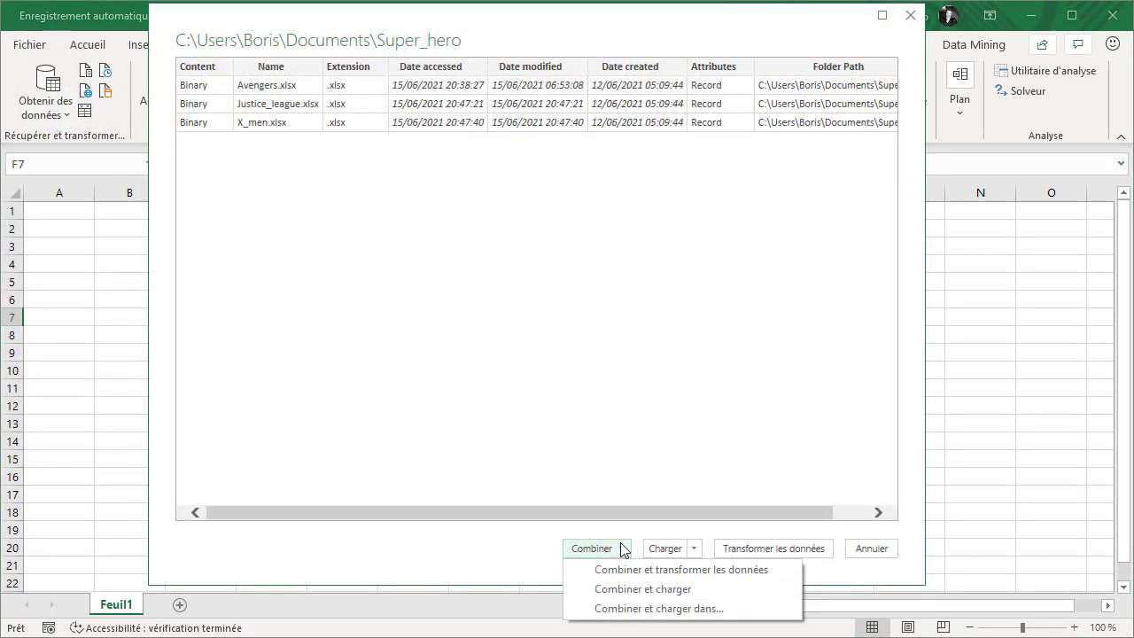
{"action": "left_click", "coordinate": [625, 608]}
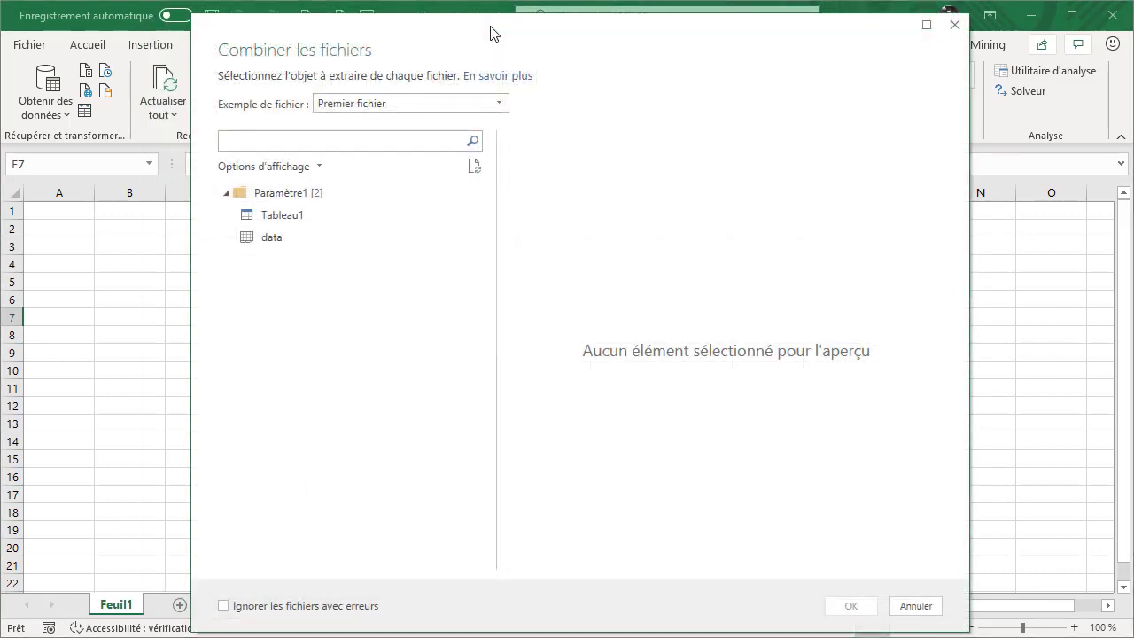
{"action": "left_click", "coordinate": [278, 217]}
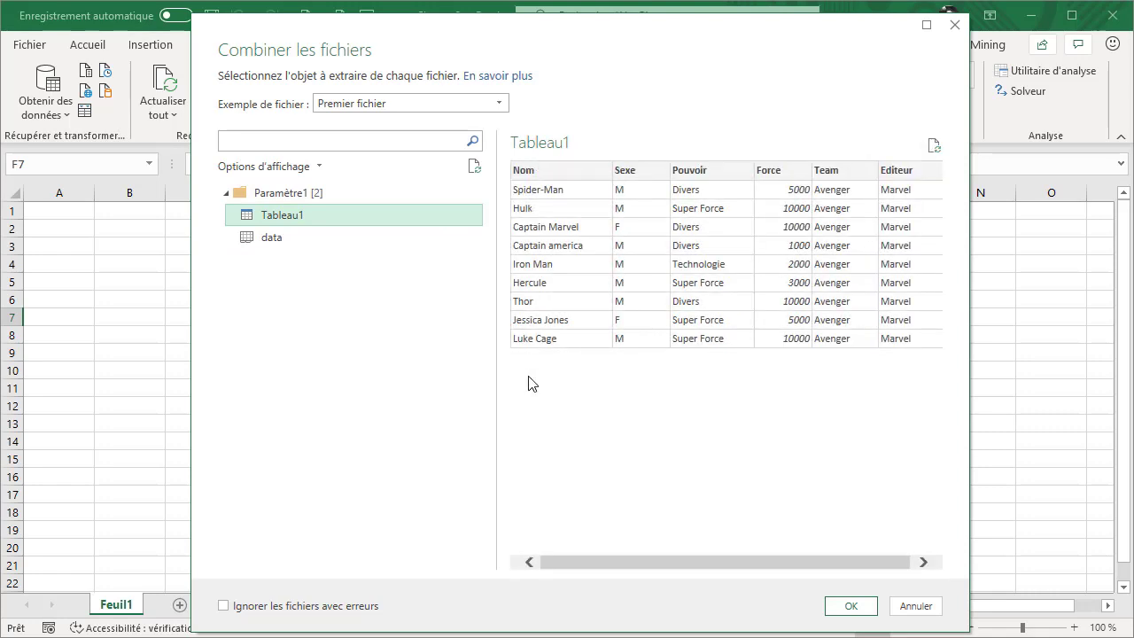
{"action": "left_click", "coordinate": [852, 606]}
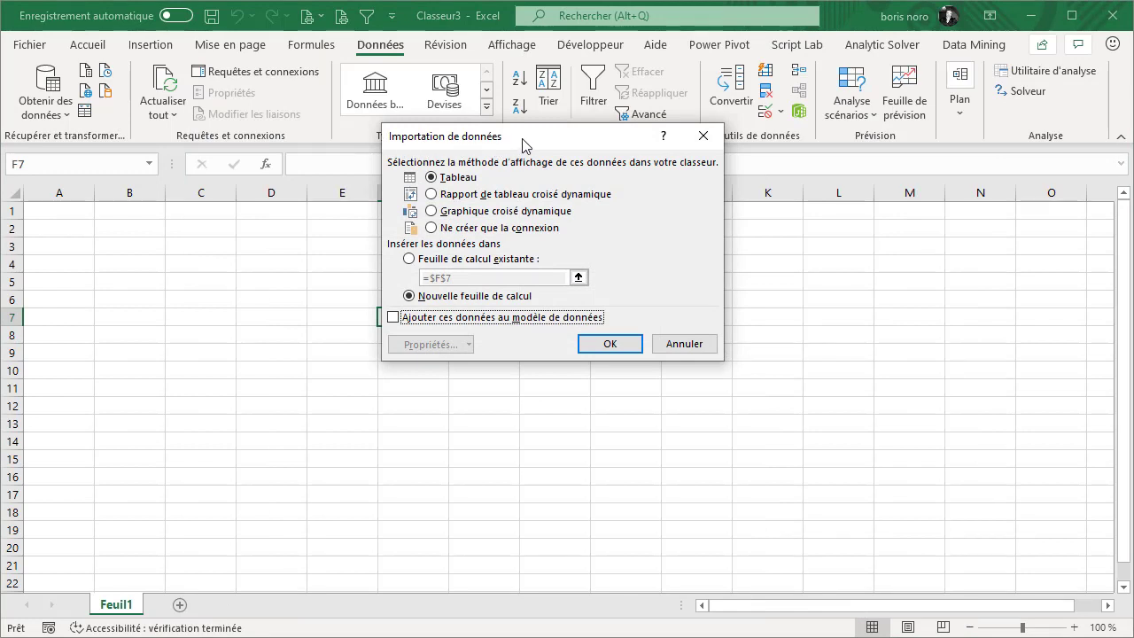
{"action": "left_click", "coordinate": [432, 212]}
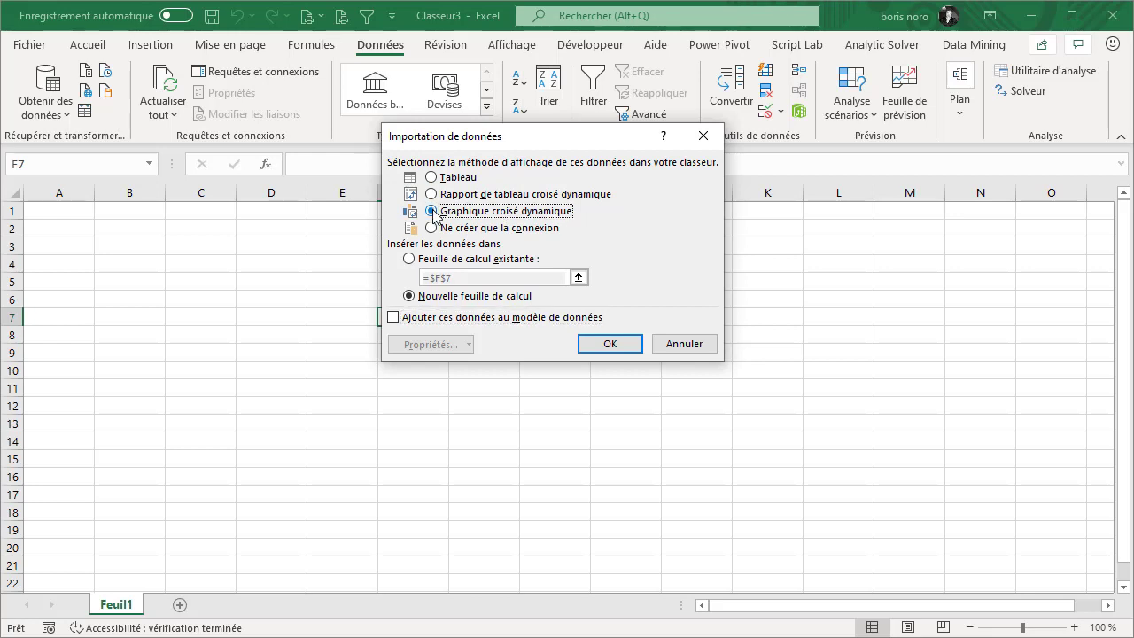
{"action": "left_click", "coordinate": [608, 344]}
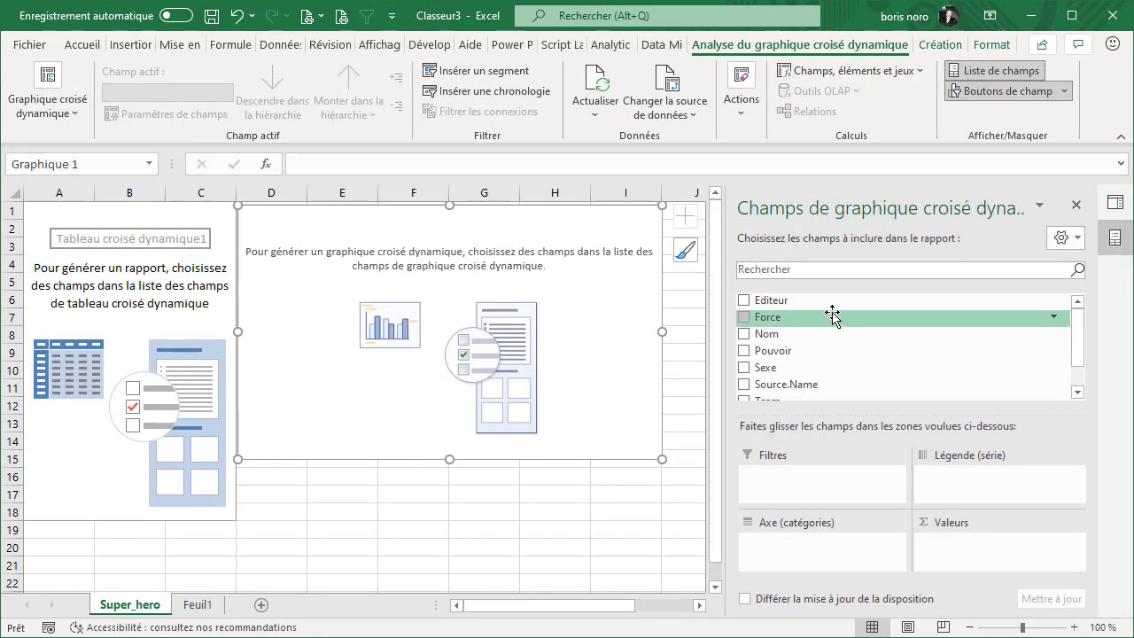
- Build the pivot chart with Team as the axis categories and the sum of Force as values, and close the field list
{"action": "scroll", "coordinate": [832, 307], "scroll_direction": "down", "scroll_amount": 1}
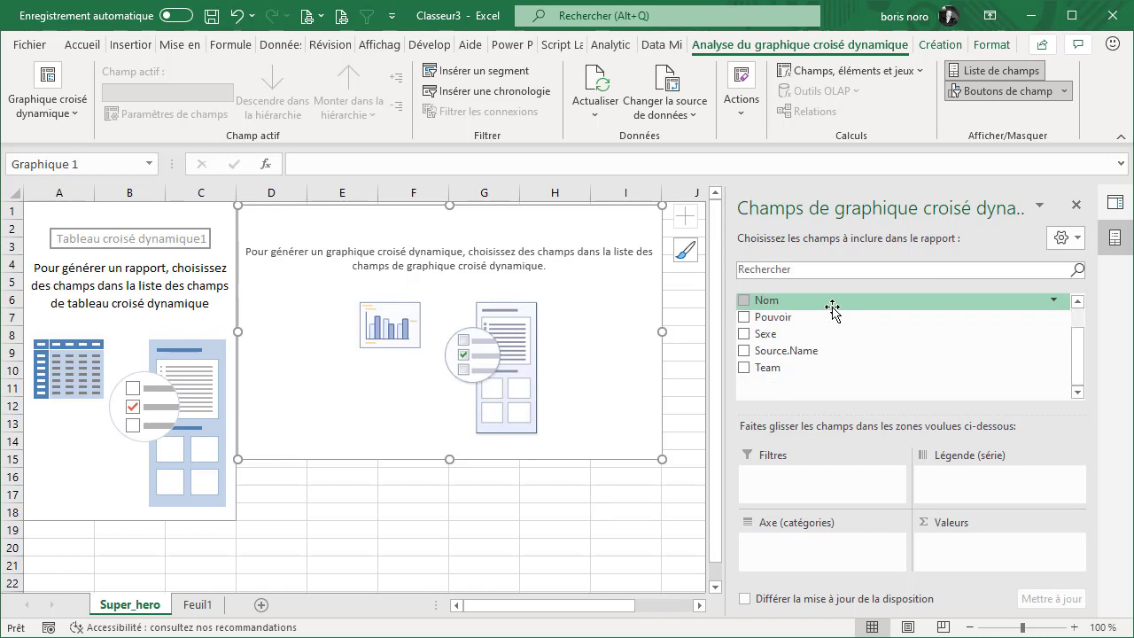
{"action": "scroll", "coordinate": [833, 307], "scroll_direction": "up", "scroll_amount": 1}
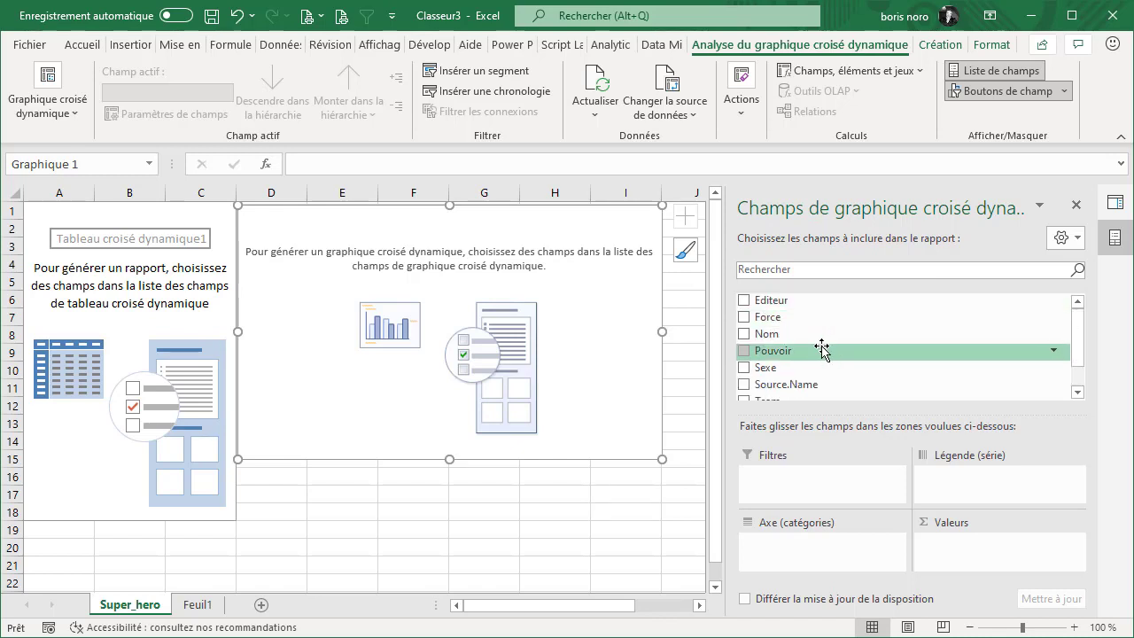
{"action": "scroll", "coordinate": [822, 350], "scroll_direction": "down", "scroll_amount": 1}
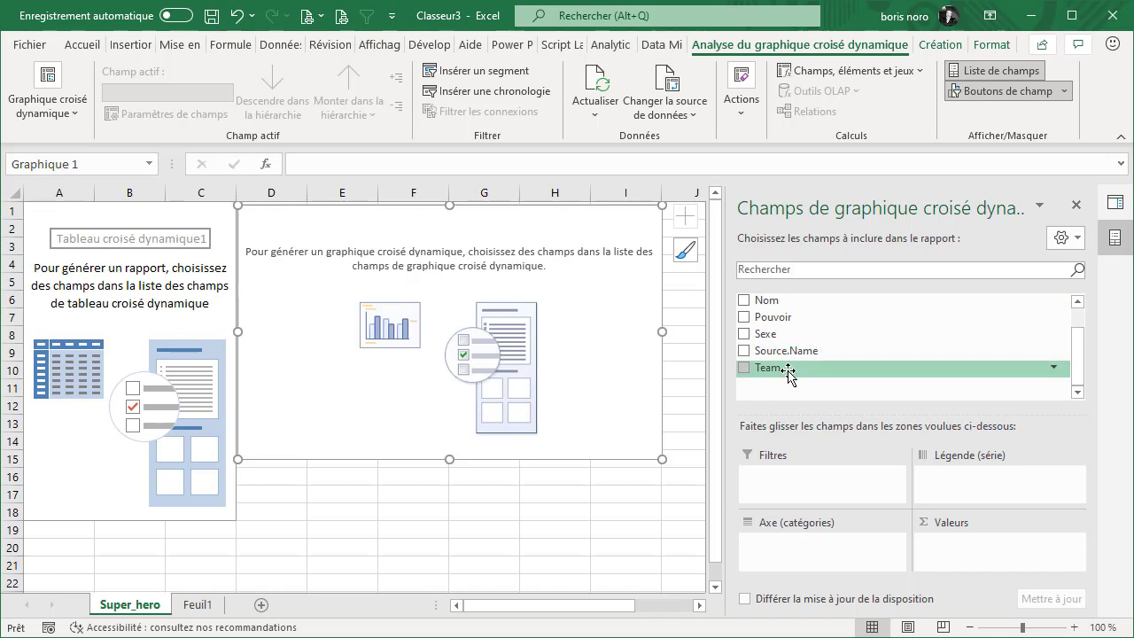
{"action": "left_click_drag", "start_coordinate": [787, 372], "coordinate": [802, 551]}
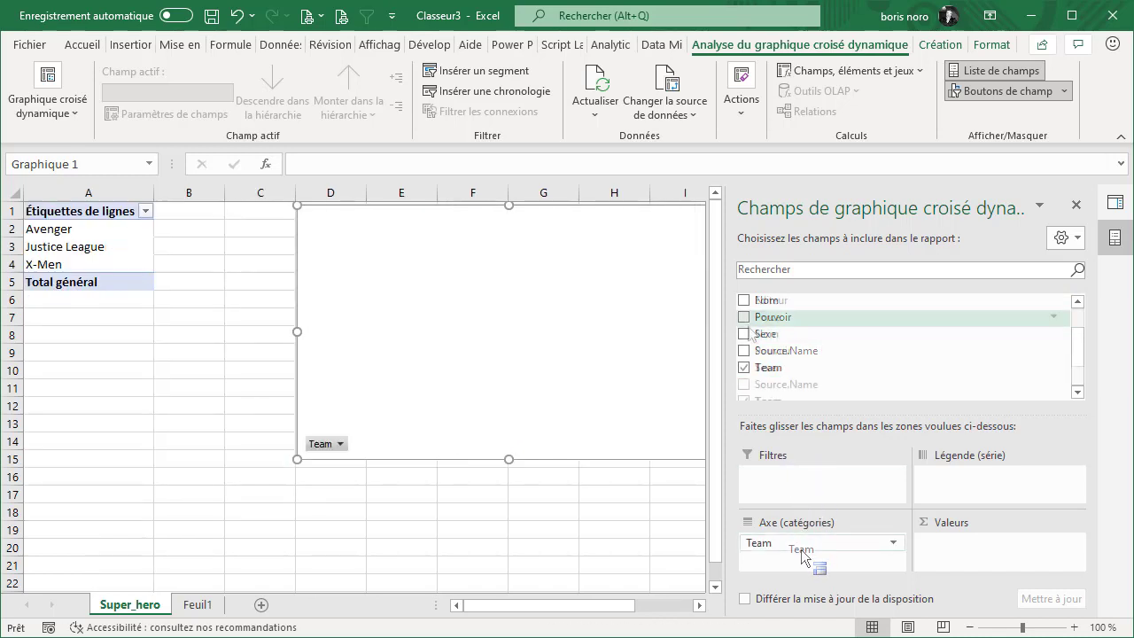
{"action": "scroll", "coordinate": [747, 315], "scroll_direction": "up", "scroll_amount": 1}
{"action": "left_click_drag", "start_coordinate": [747, 315], "coordinate": [968, 549]}
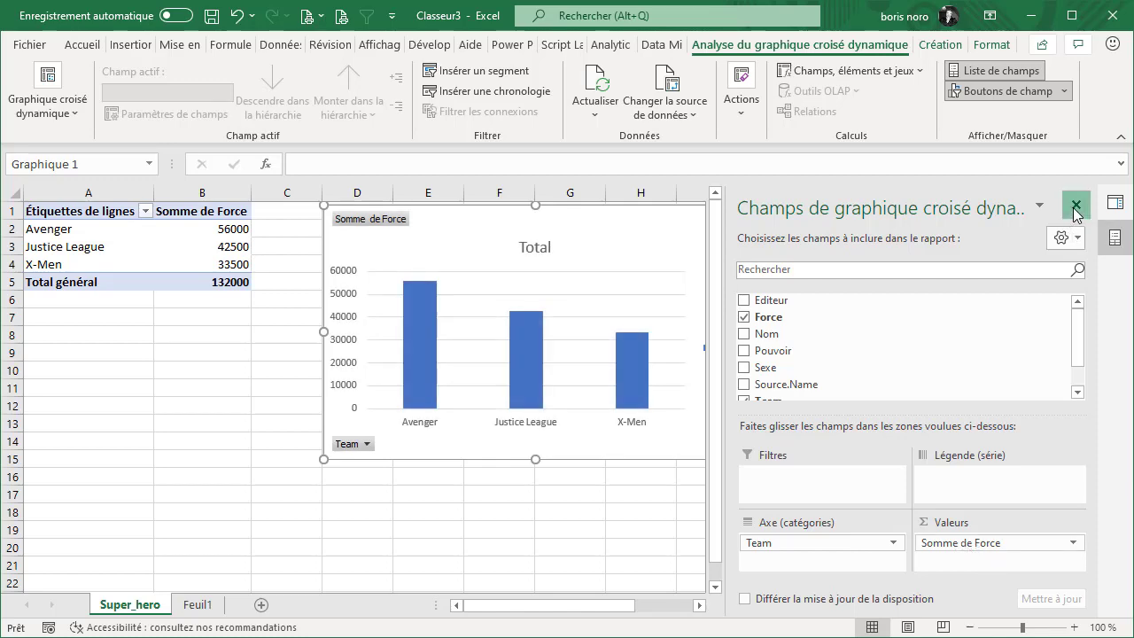
{"action": "left_click", "coordinate": [1076, 204]}
{"action": "left_click", "coordinate": [523, 533]}
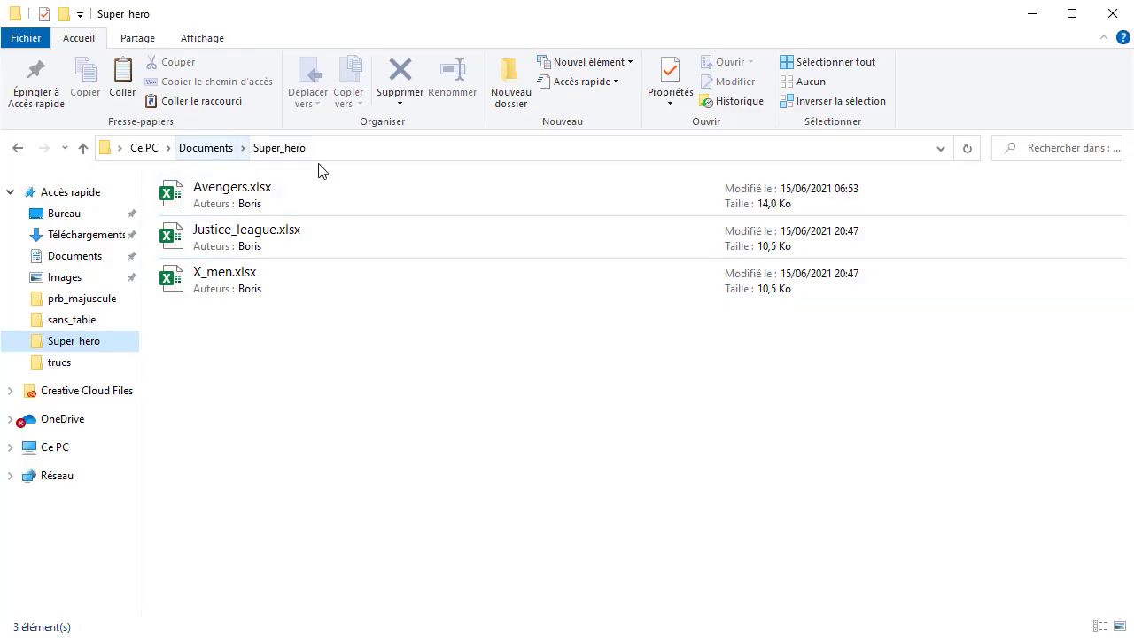
- Switch to File Explorer, paste Suicide_squad.xlsx into the Super_hero folder, and open it to examine its table before closing it
{"action": "right_click", "coordinate": [255, 357]}
{"action": "left_click", "coordinate": [299, 470]}
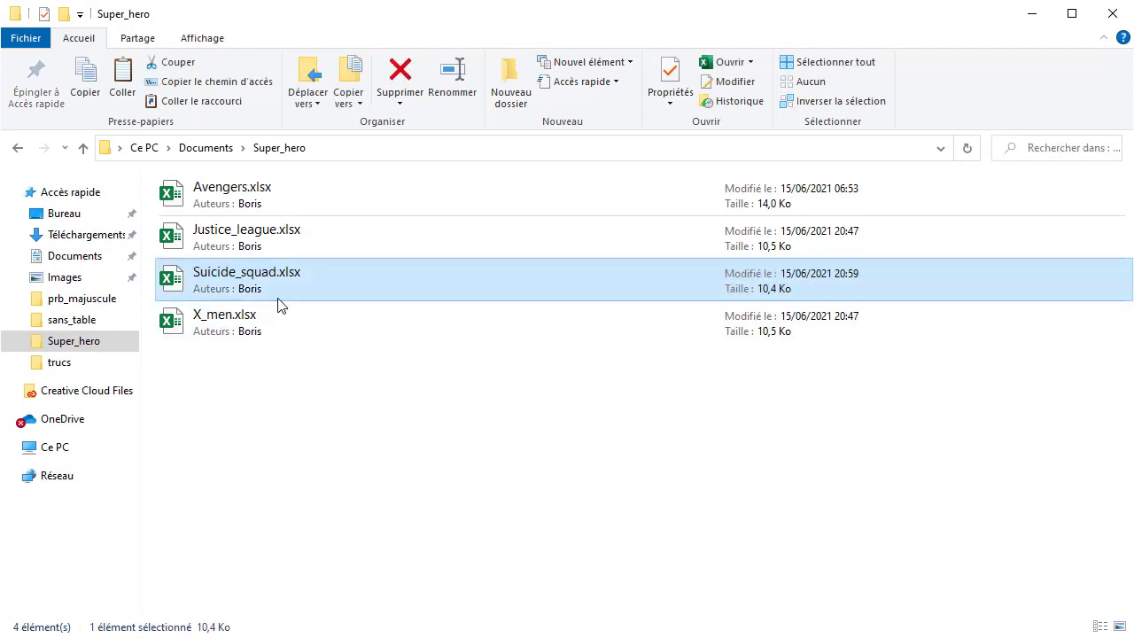
{"action": "double_click", "coordinate": [271, 285]}
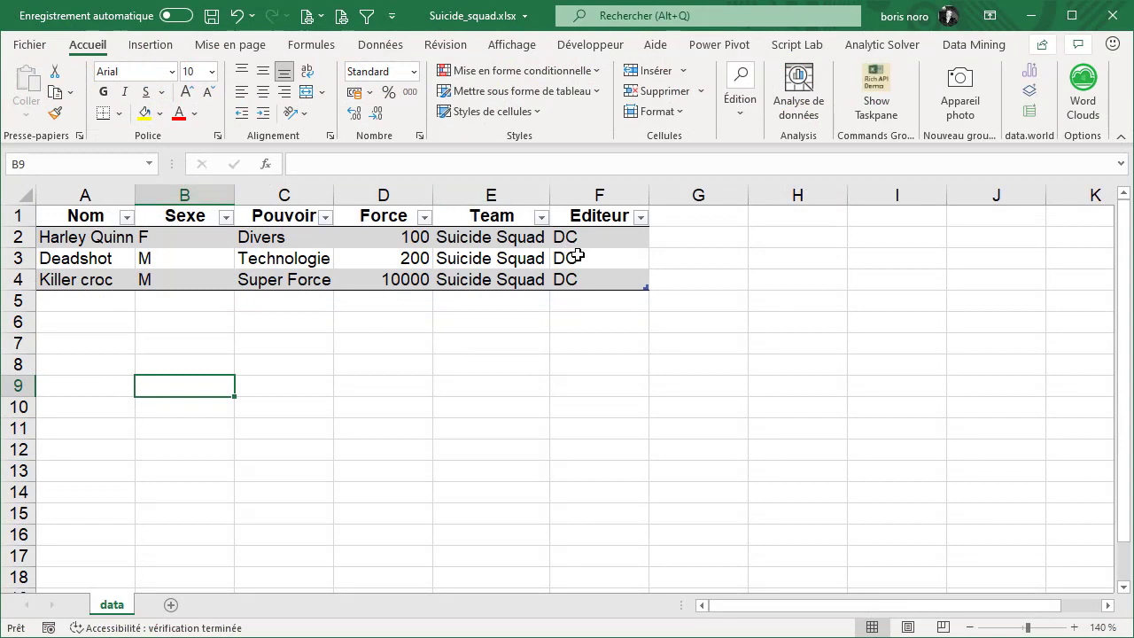
{"action": "left_click", "coordinate": [1119, 24]}
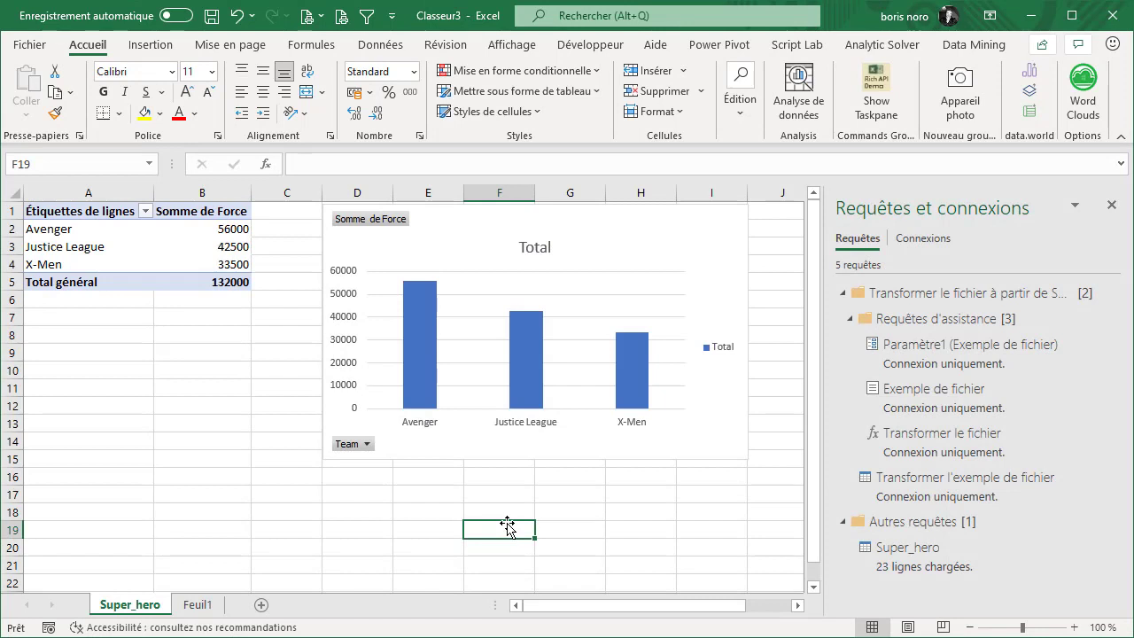
- Refresh all data in Classeur3 to bring the Suicide Squad file into the pivot table and chart
{"action": "left_click", "coordinate": [379, 49]}
{"action": "left_click", "coordinate": [164, 115]}
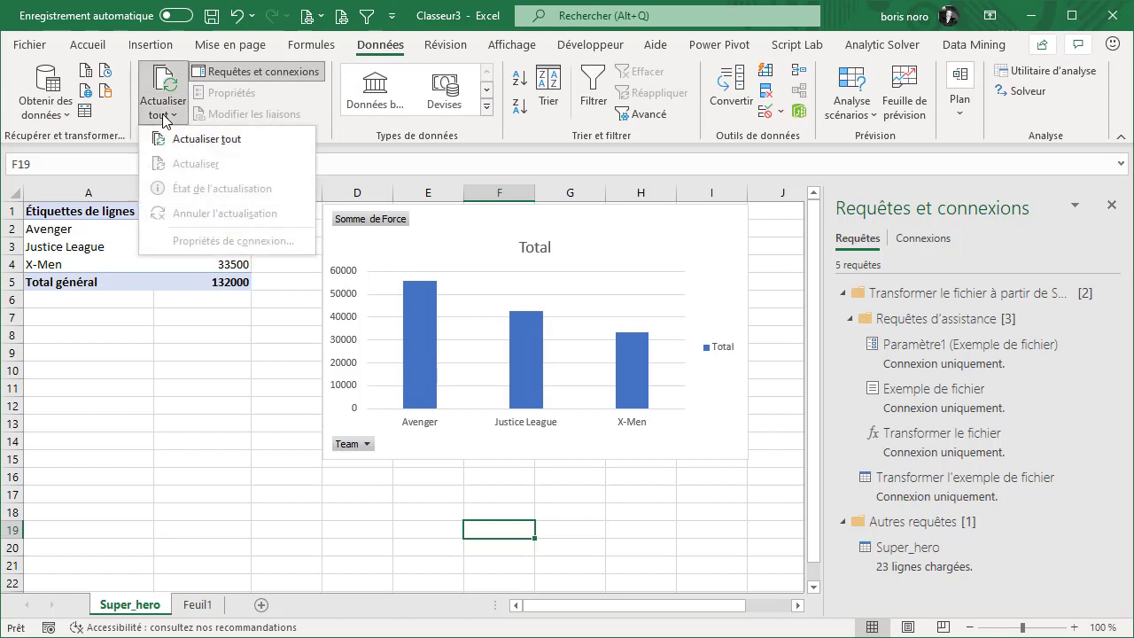
{"action": "left_click", "coordinate": [169, 138]}
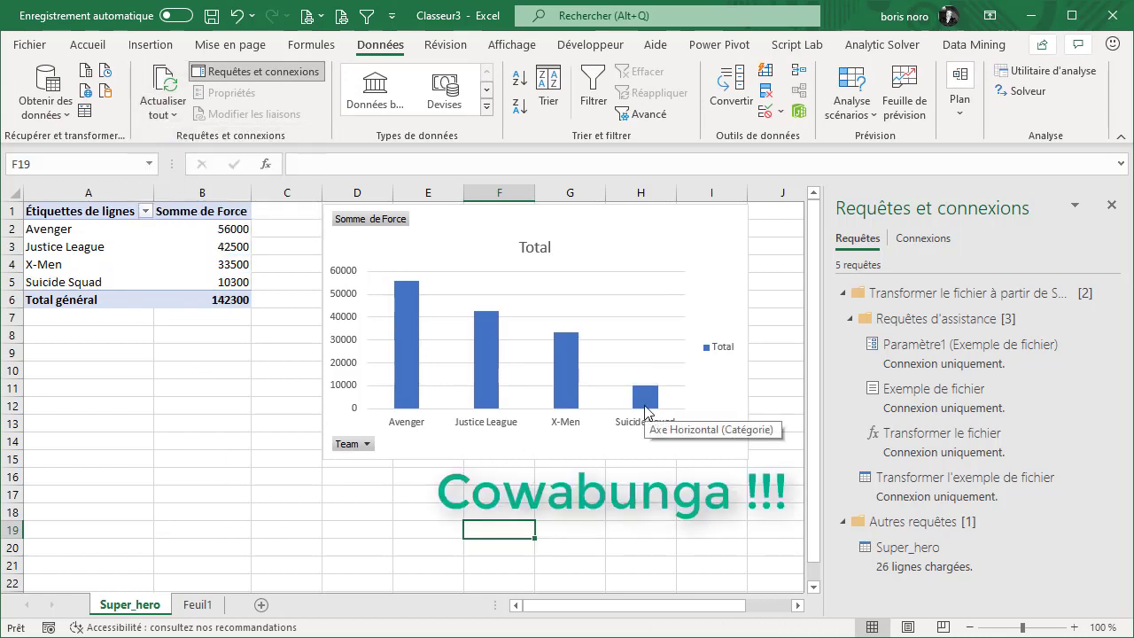
{"action": "left_click", "coordinate": [211, 278]}
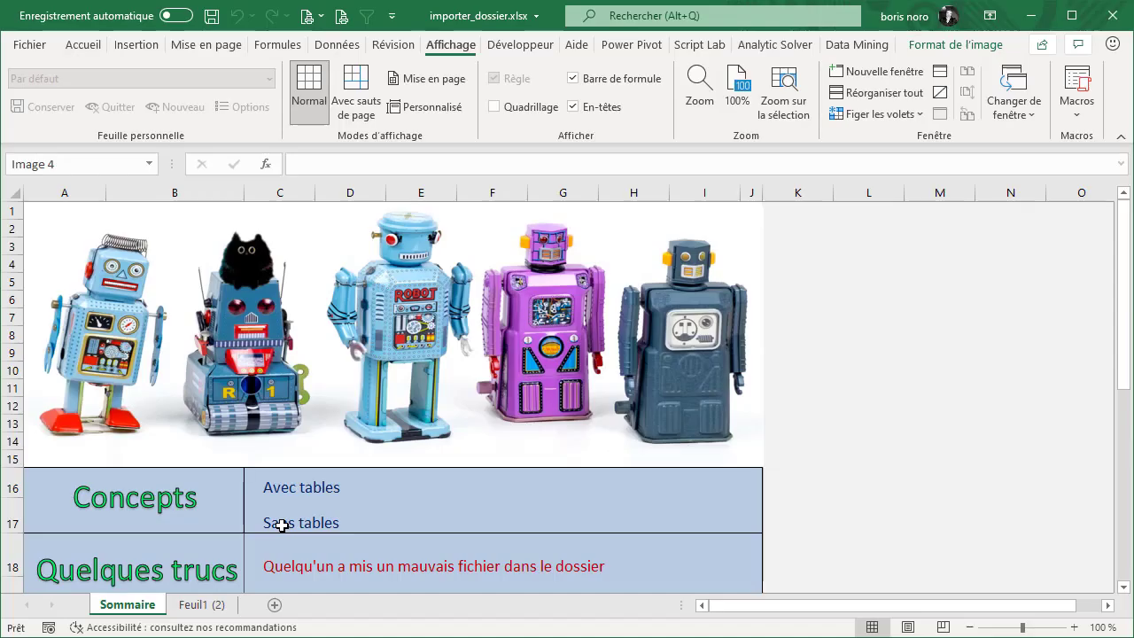
- In the blank workbook Classeur4, import the sans_table folder from Documents and open its file list in the Power Query editor
{"action": "left_click_drag", "start_coordinate": [281, 525], "coordinate": [443, 522]}
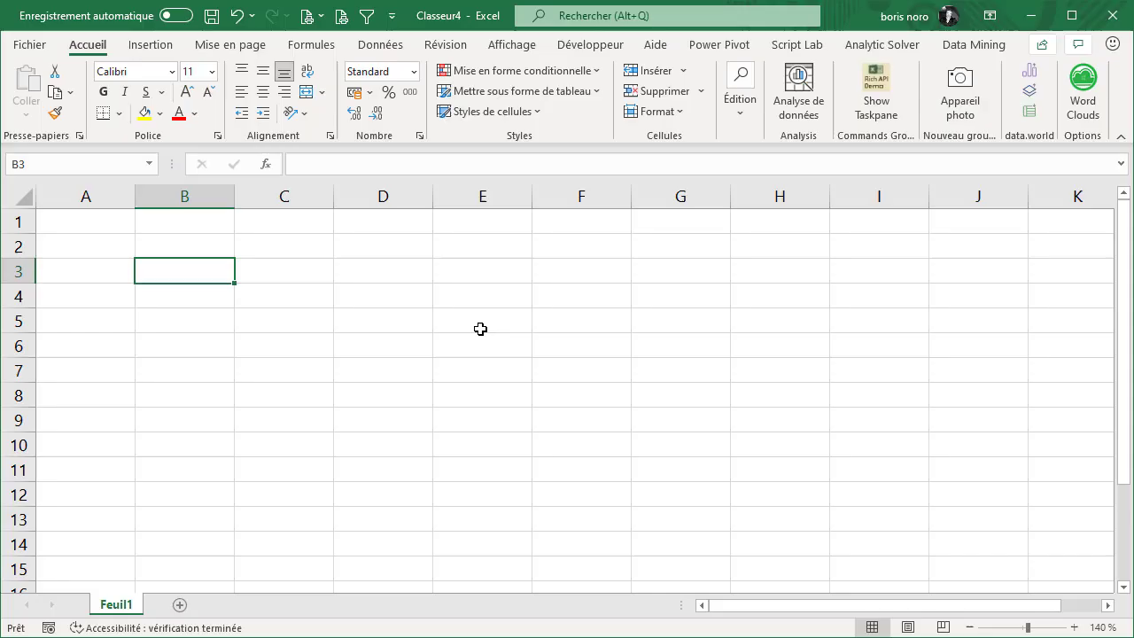
{"action": "left_click", "coordinate": [388, 46]}
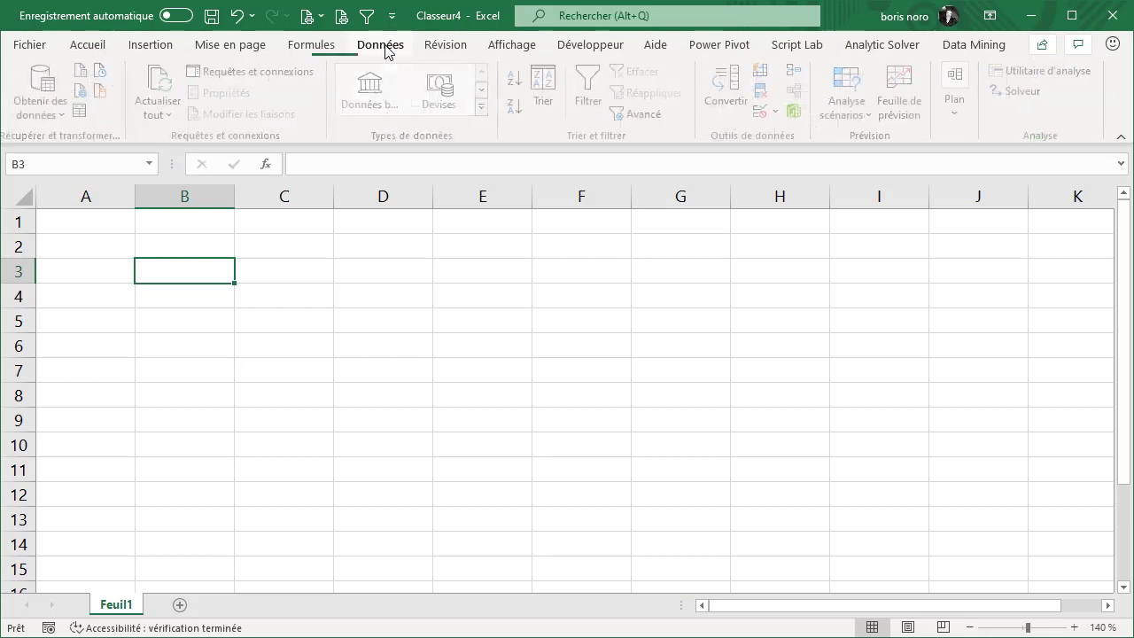
{"action": "left_click", "coordinate": [42, 106]}
{"action": "mouse_move", "coordinate": [104, 152]}
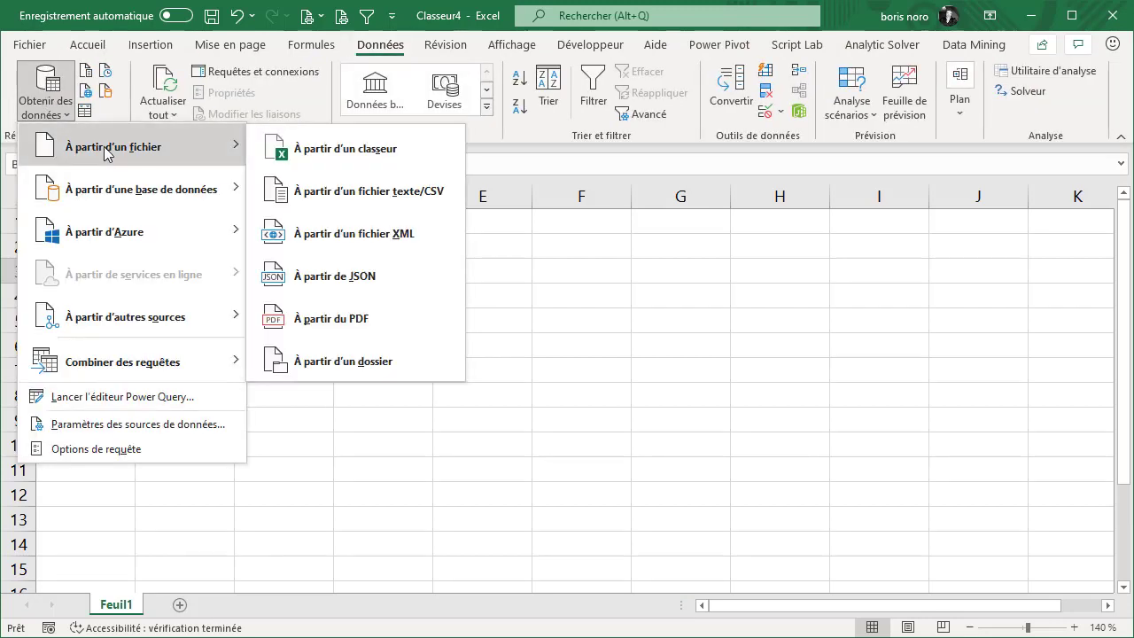
{"action": "left_click", "coordinate": [359, 374]}
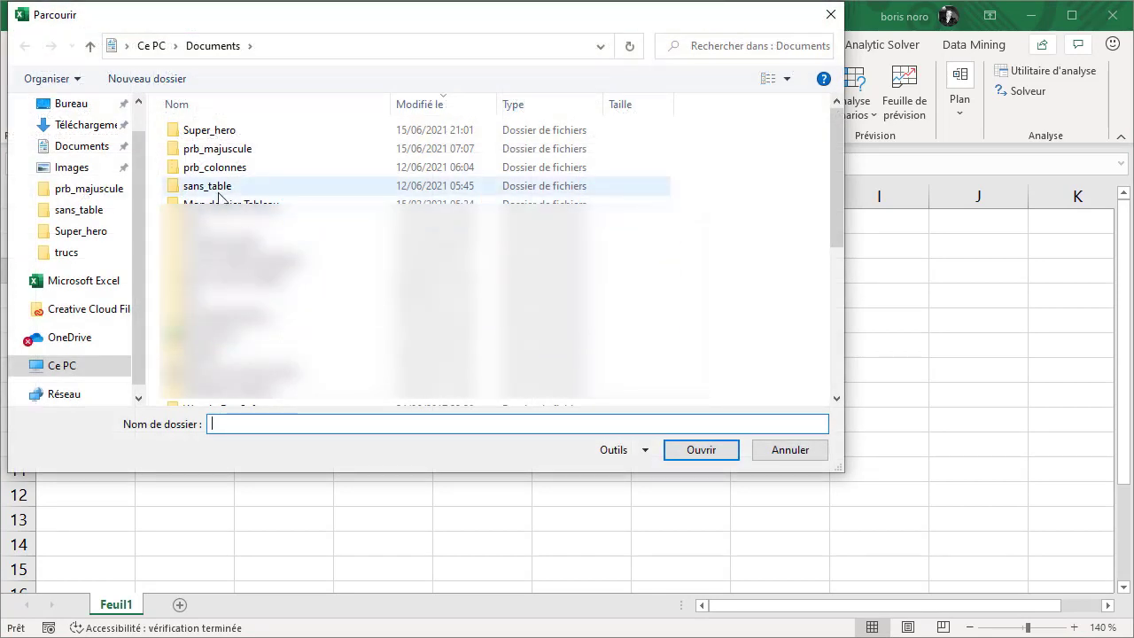
{"action": "double_click", "coordinate": [219, 189]}
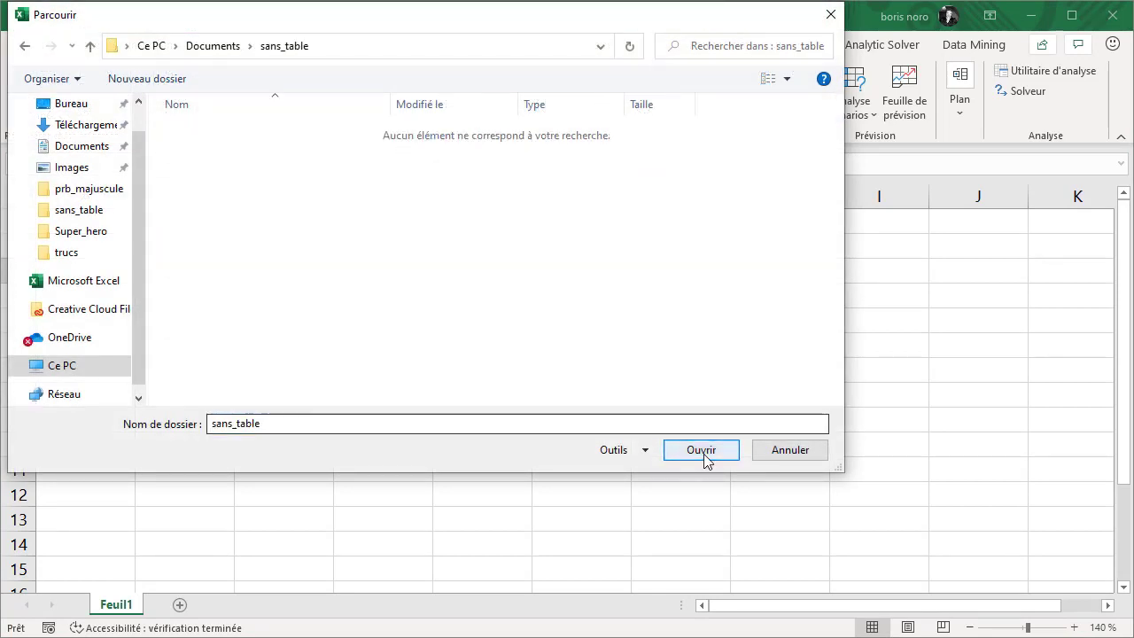
{"action": "left_click", "coordinate": [701, 450]}
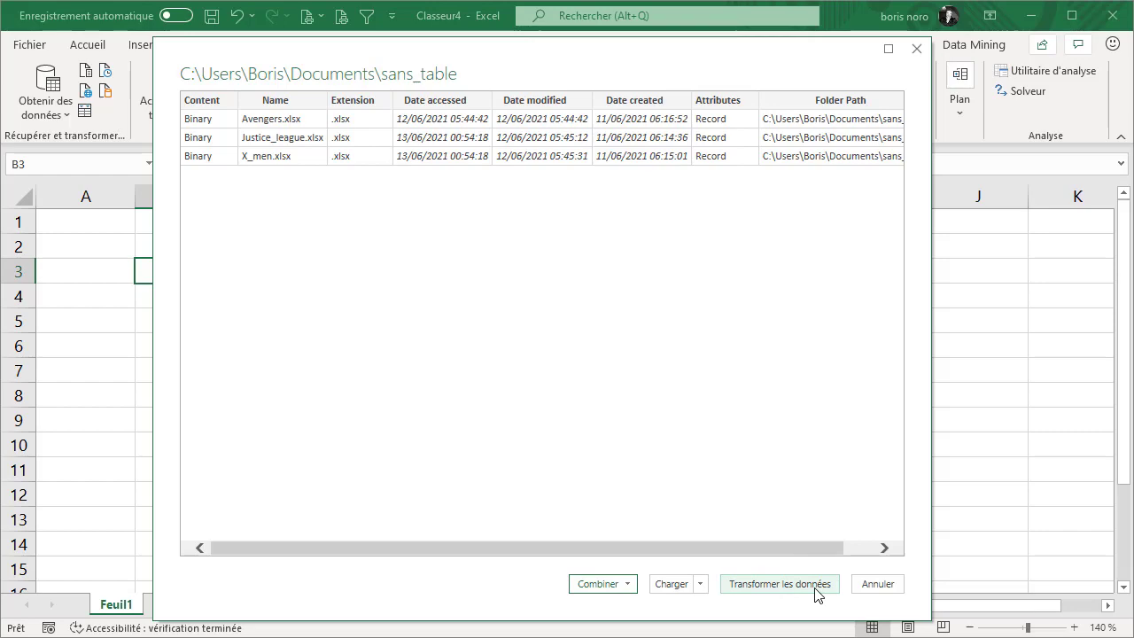
{"action": "left_click", "coordinate": [779, 584]}
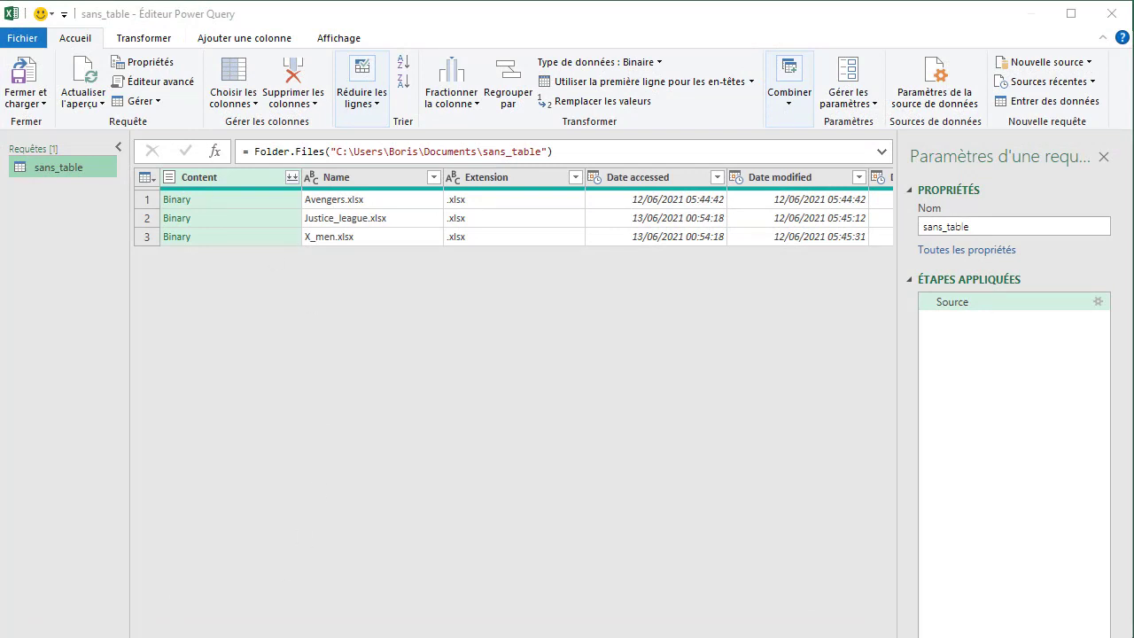
- Combine the Content column's files by their data sheet, previewing X_men.xlsx before restoring Premier fichier as the example file
{"action": "scroll", "coordinate": [526, 208], "scroll_direction": "right", "scroll_amount": 3}
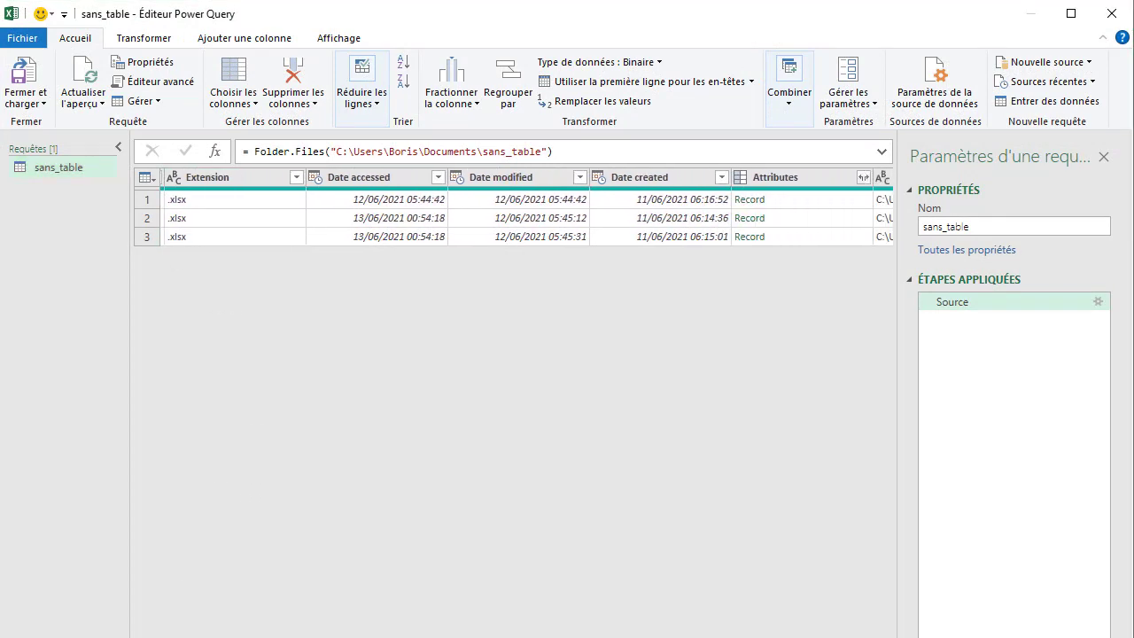
{"action": "scroll", "coordinate": [526, 207], "scroll_direction": "right", "scroll_amount": 3}
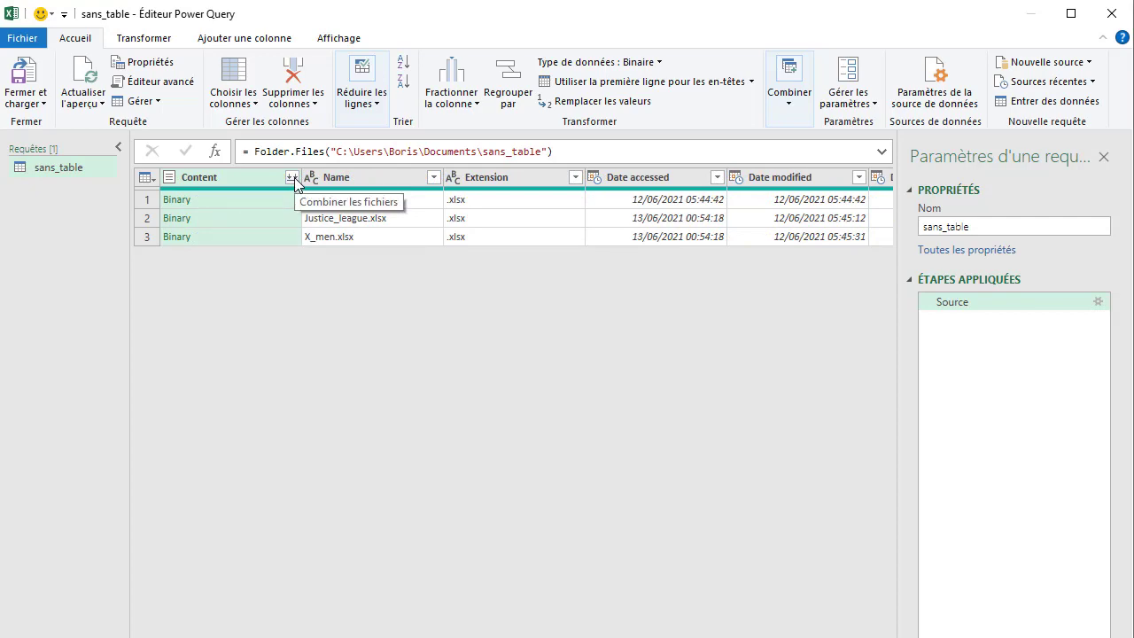
{"action": "left_click", "coordinate": [294, 177]}
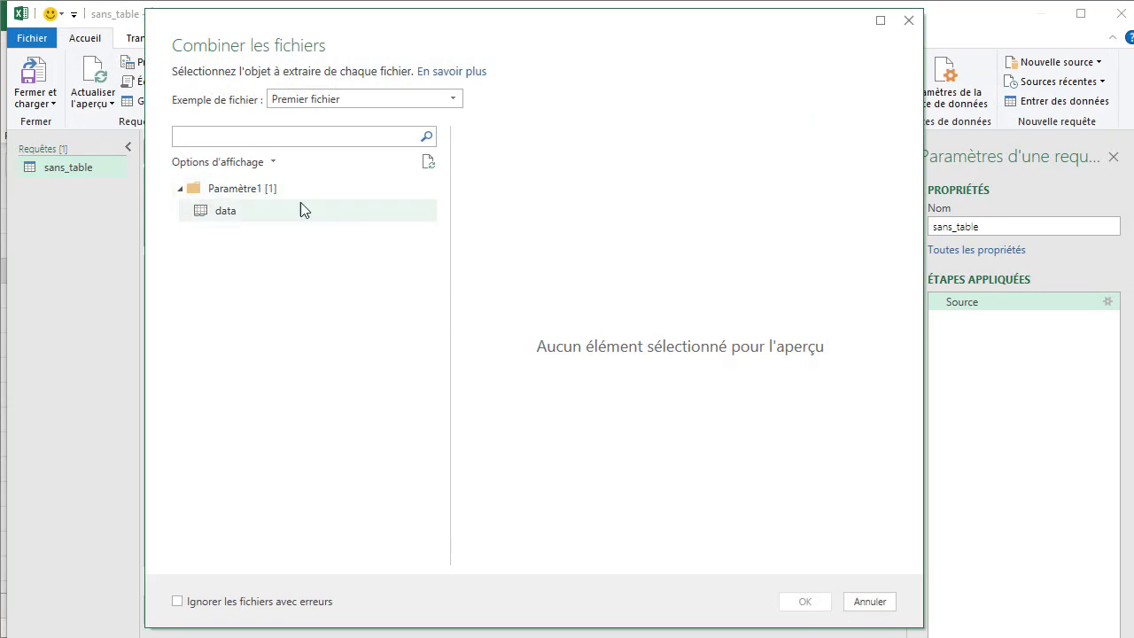
{"action": "left_click", "coordinate": [226, 213]}
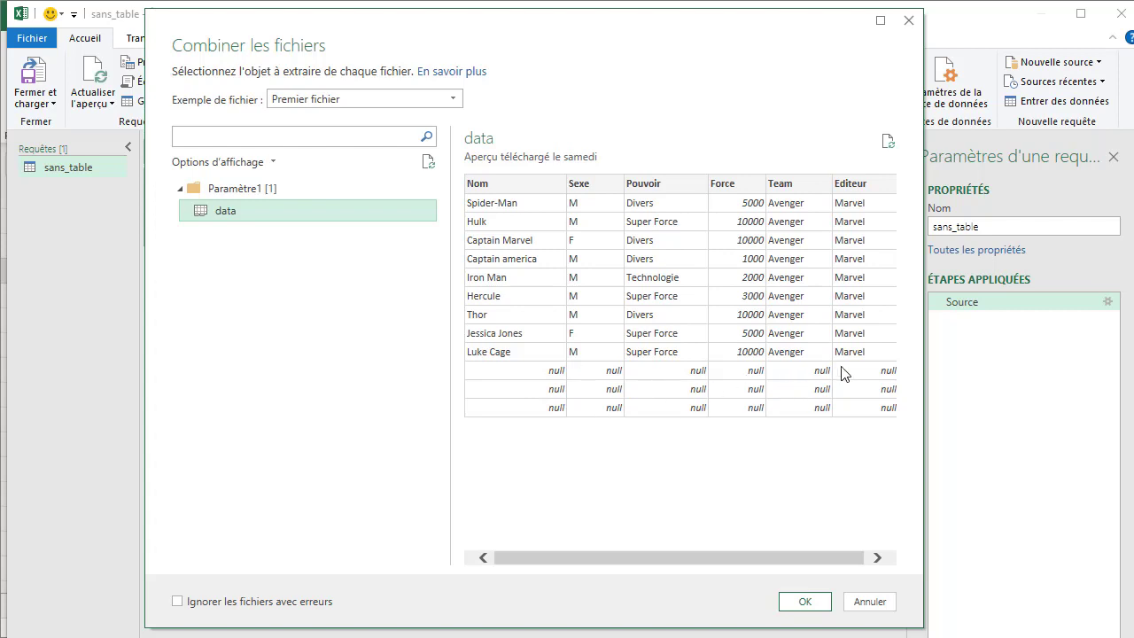
{"action": "left_click", "coordinate": [453, 99]}
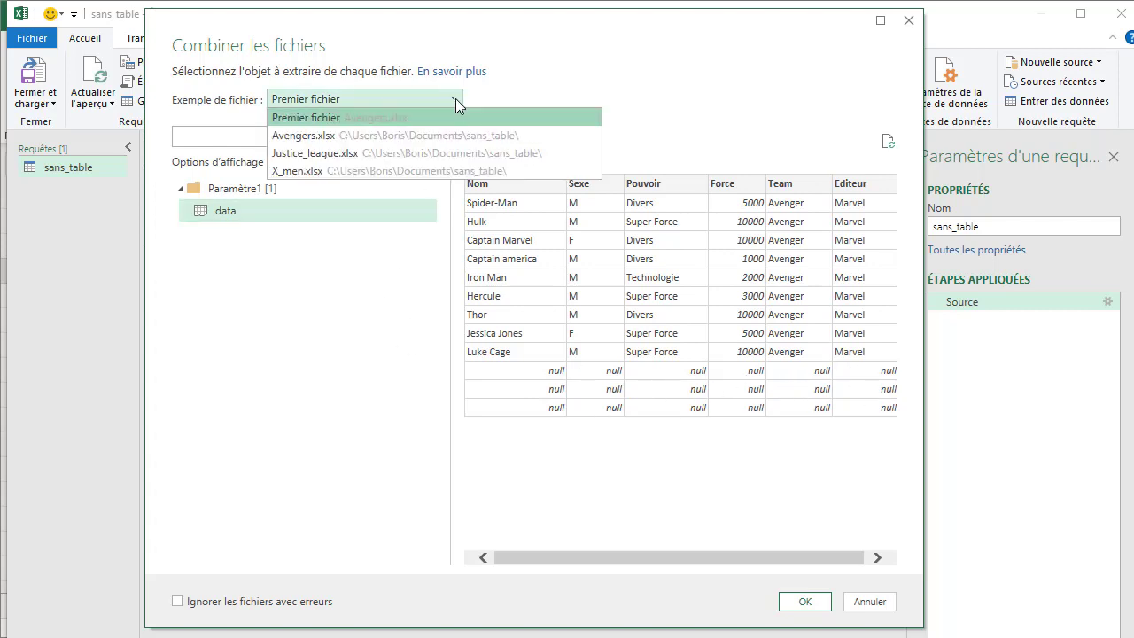
{"action": "left_click", "coordinate": [380, 170]}
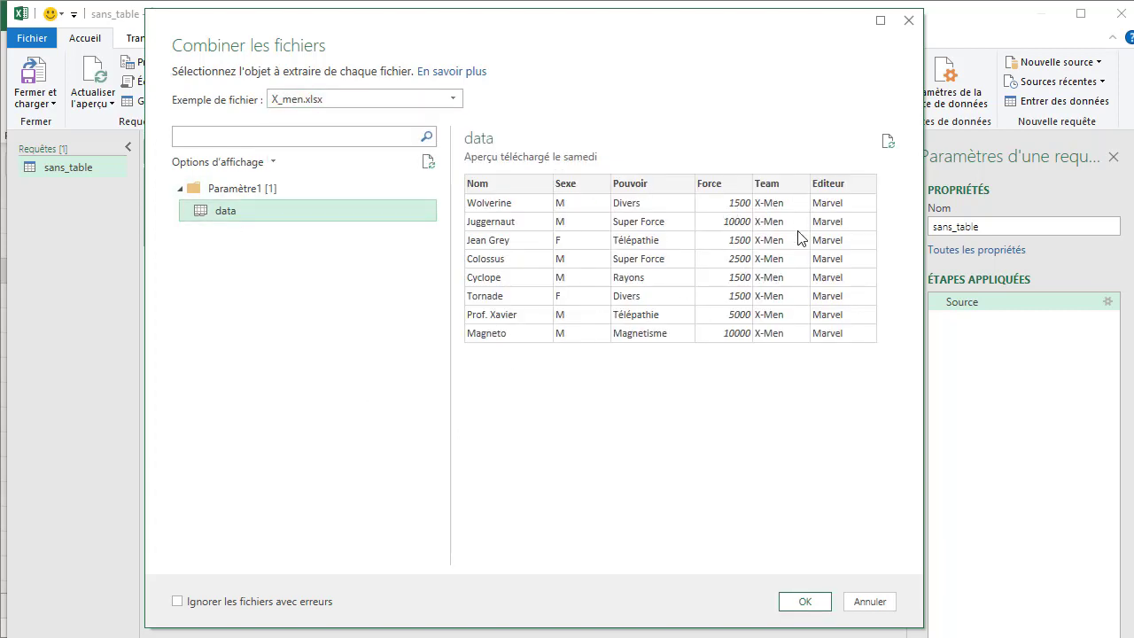
{"action": "left_click", "coordinate": [454, 101]}
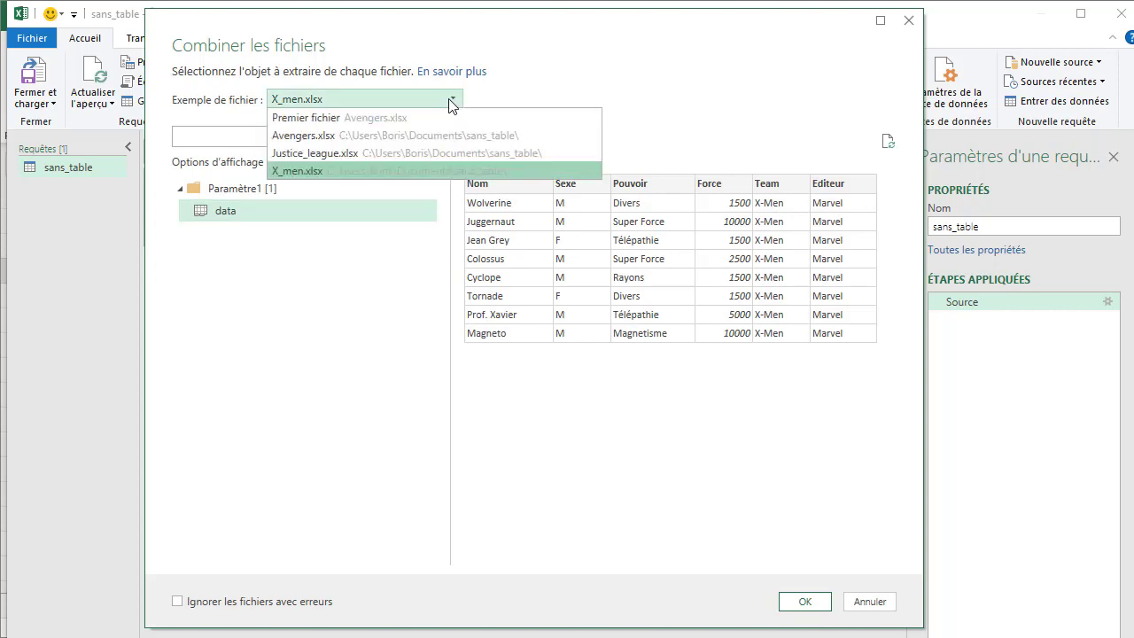
{"action": "left_click", "coordinate": [426, 119]}
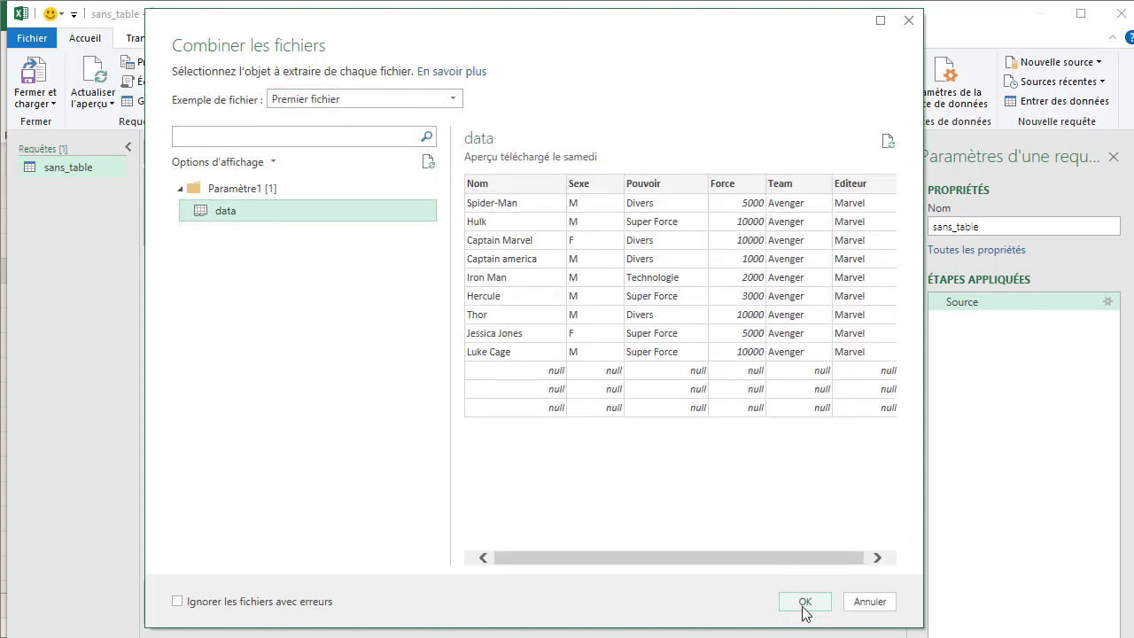
{"action": "left_click", "coordinate": [804, 608]}
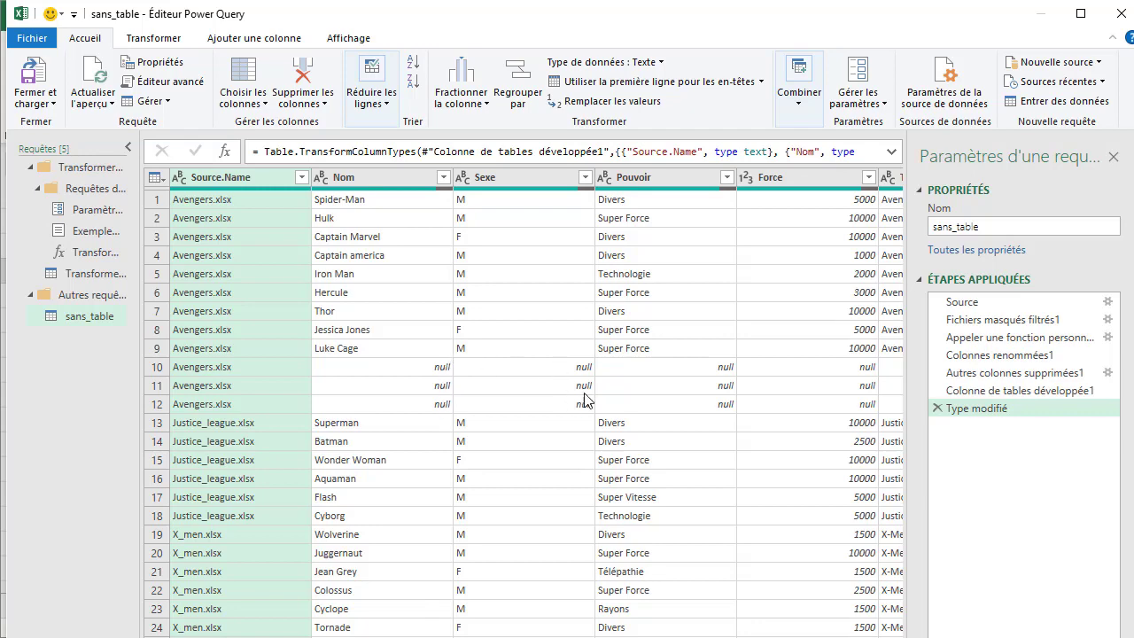
- Filter the null rows out of the Nom column and load the sans_table query into the workbook
{"action": "left_click", "coordinate": [443, 178]}
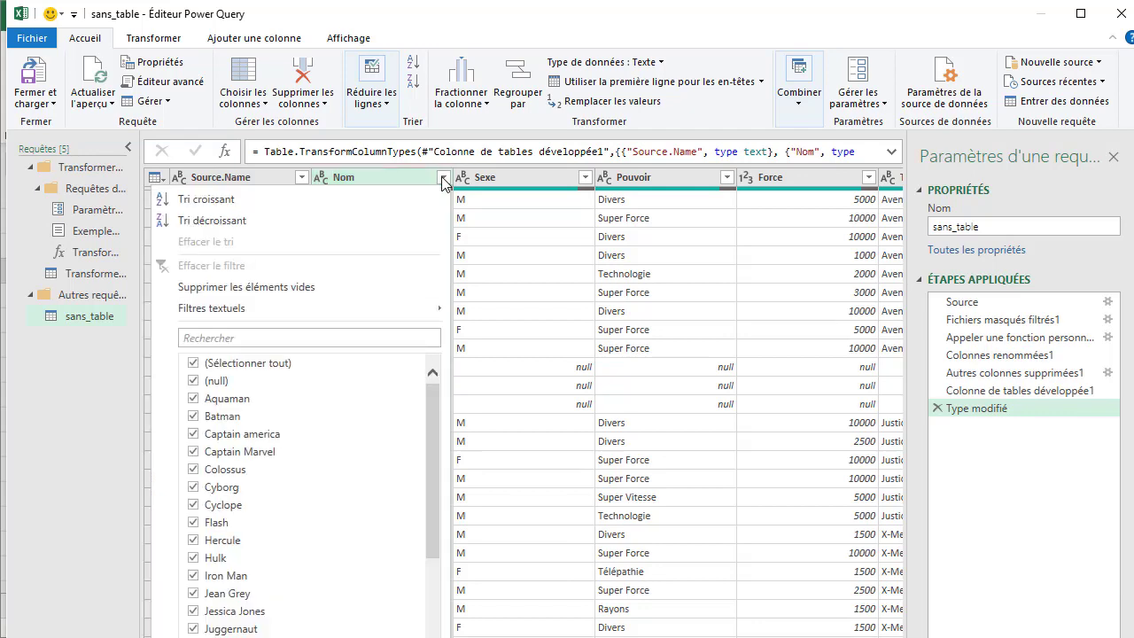
{"action": "left_click", "coordinate": [193, 382]}
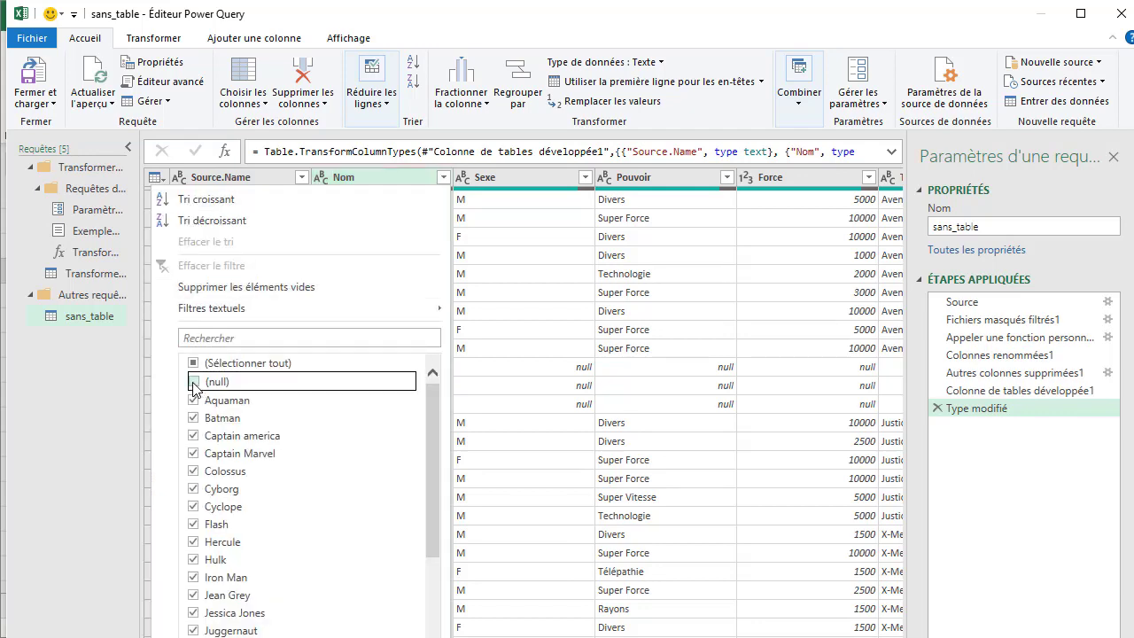
{"action": "left_click", "coordinate": [338, 636]}
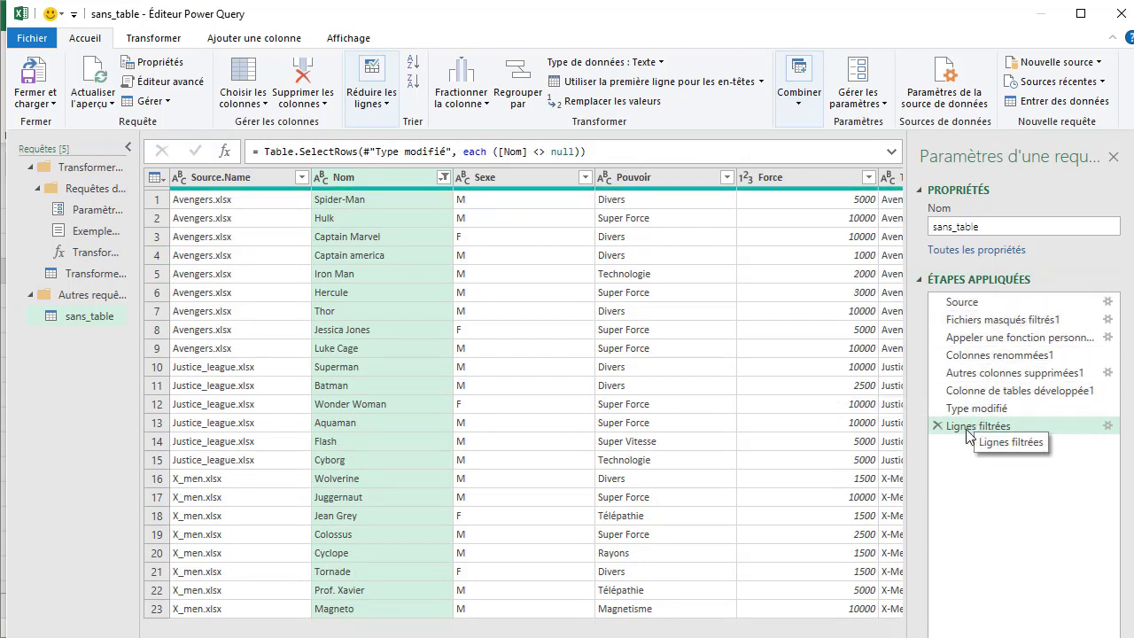
{"action": "left_click", "coordinate": [49, 104]}
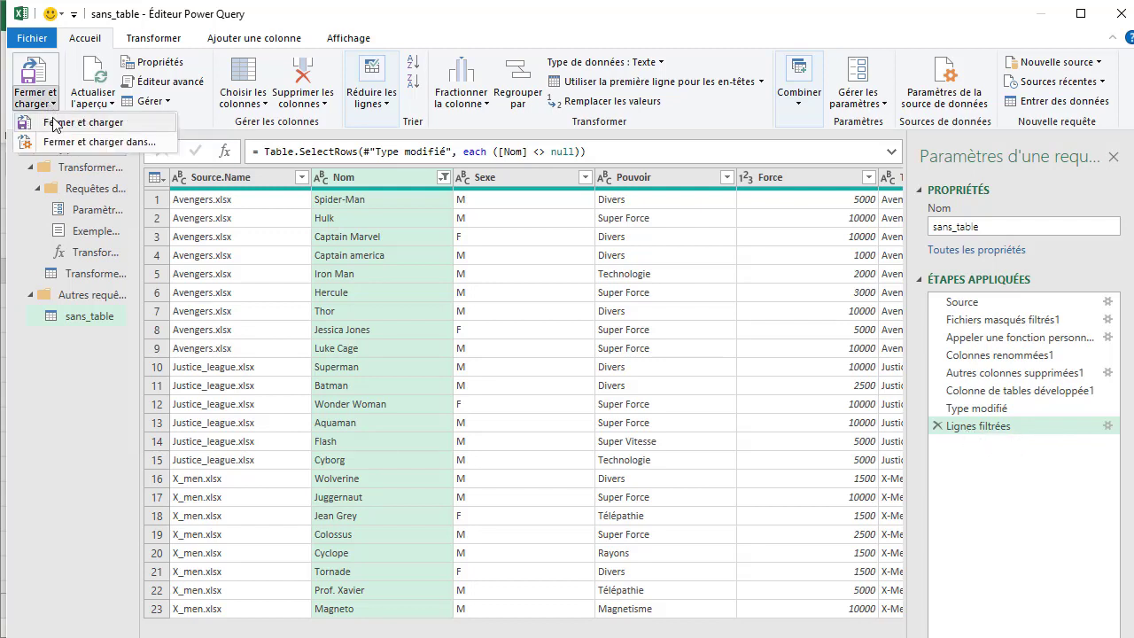
{"action": "left_click", "coordinate": [53, 122]}
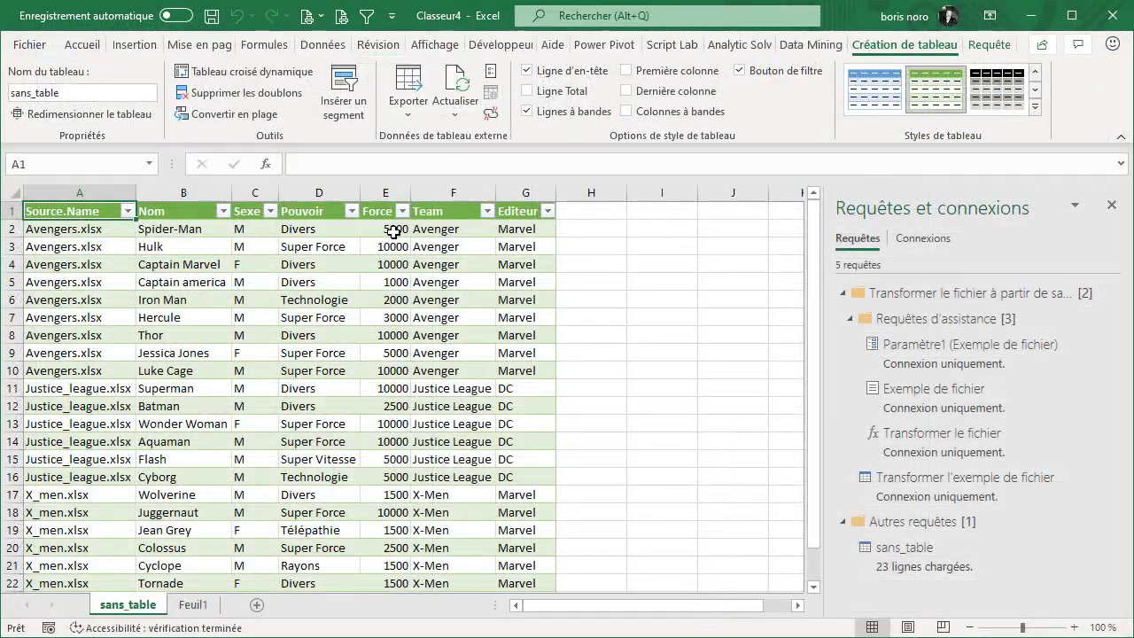
- Review the magic tricks section in importer_dossier.xlsx, then switch to File Explorer and view the JPG image in the Super_hero folder
{"action": "scroll", "coordinate": [534, 309], "scroll_direction": "down", "scroll_amount": 4}
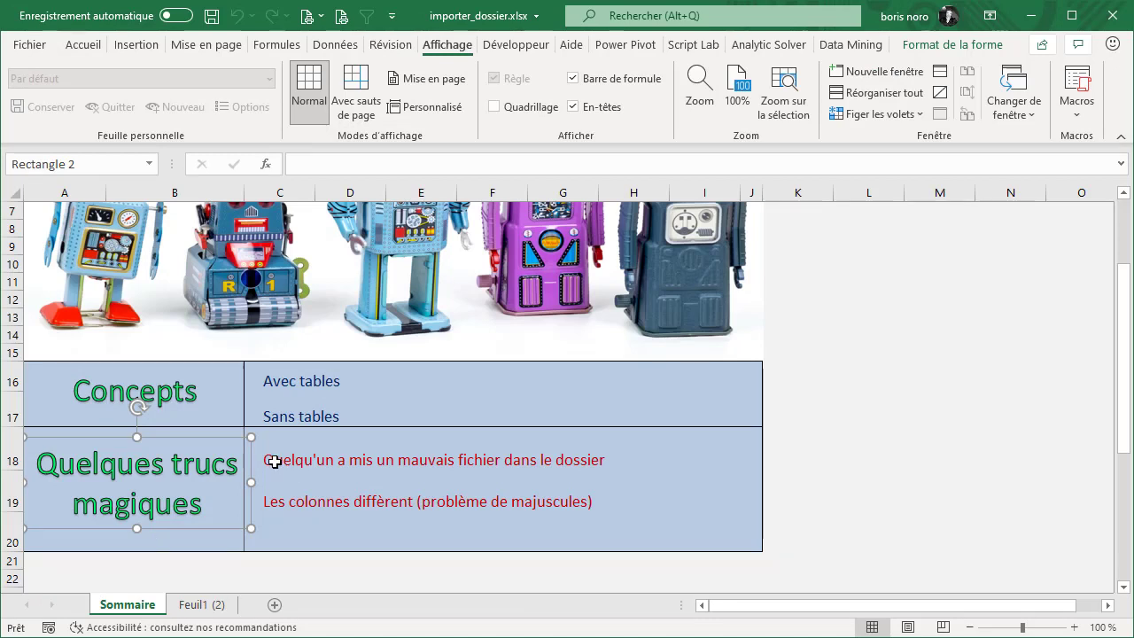
{"action": "left_click_drag", "start_coordinate": [273, 458], "coordinate": [674, 462]}
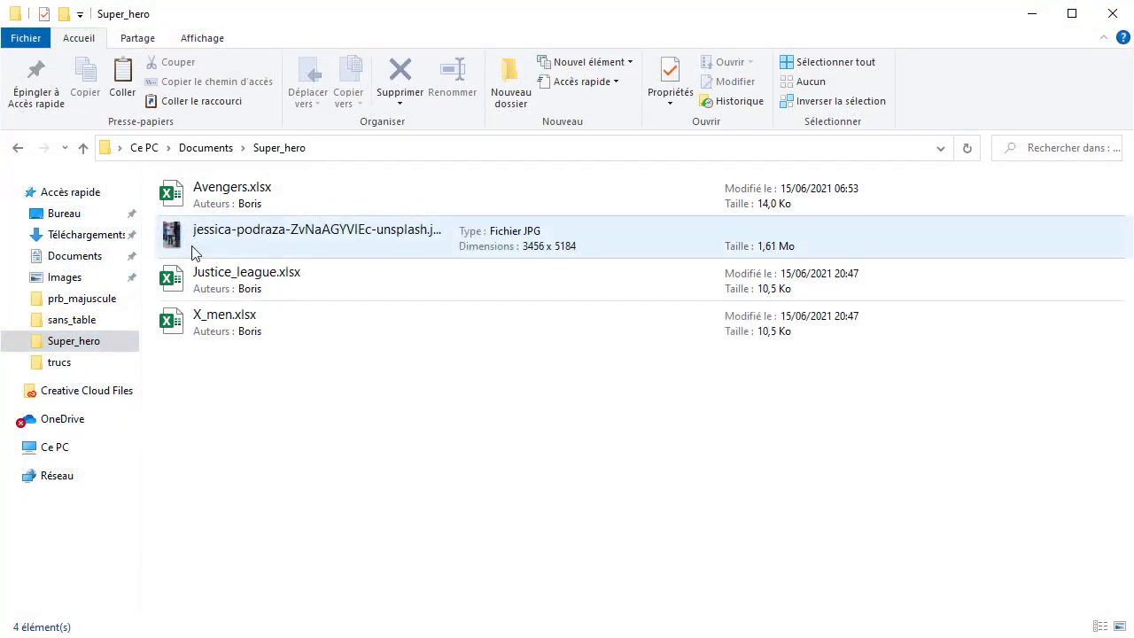
{"action": "double_click", "coordinate": [195, 251]}
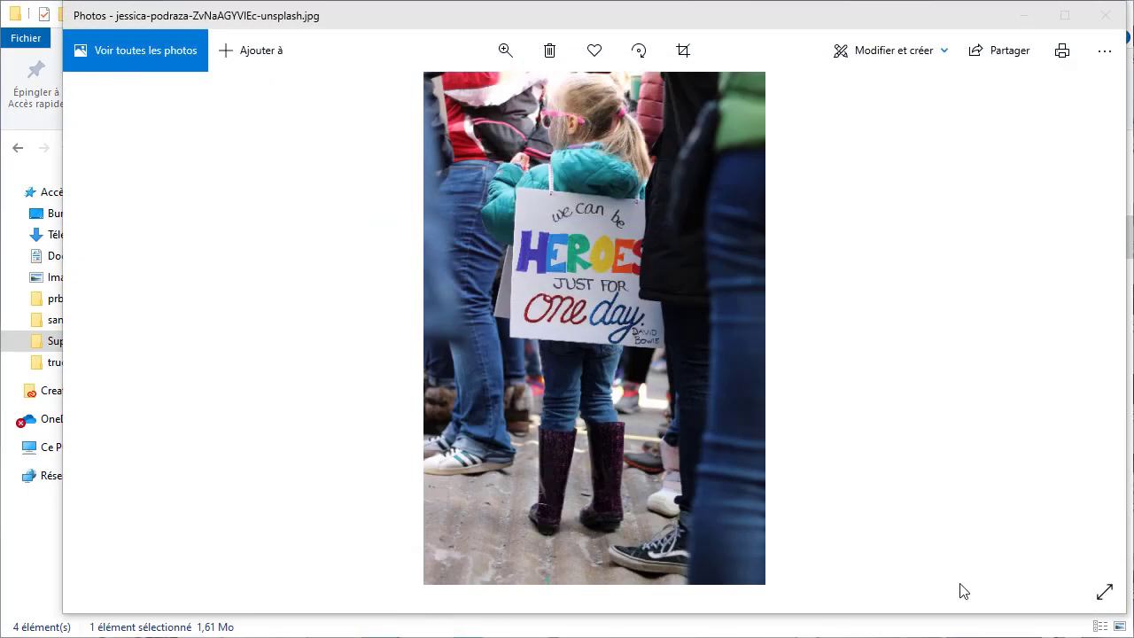
{"action": "left_click", "coordinate": [1105, 16]}
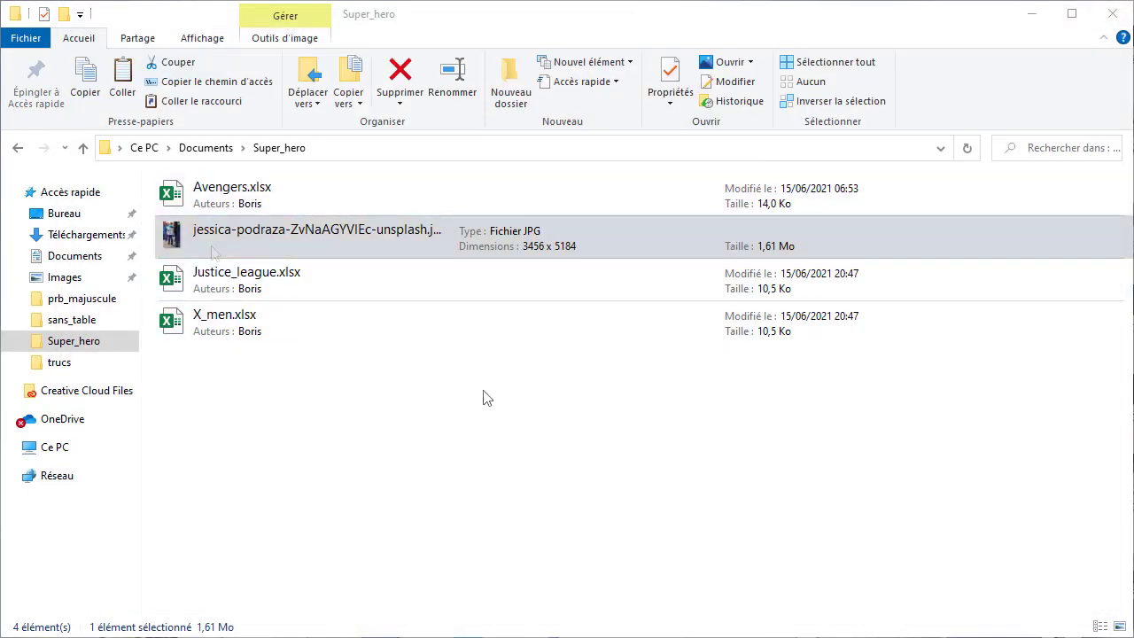
{"action": "left_click", "coordinate": [348, 247]}
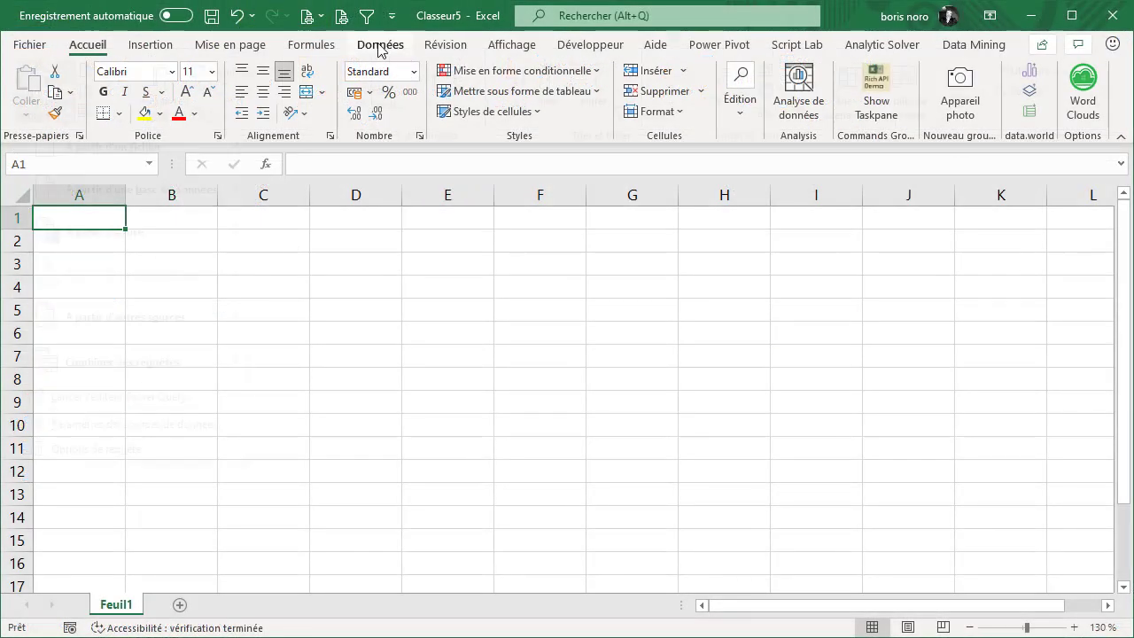
- In the blank workbook Classeur5, import the Super_hero folder and open its file list in the Power Query editor
{"action": "left_click", "coordinate": [380, 45]}
{"action": "left_click", "coordinate": [60, 113]}
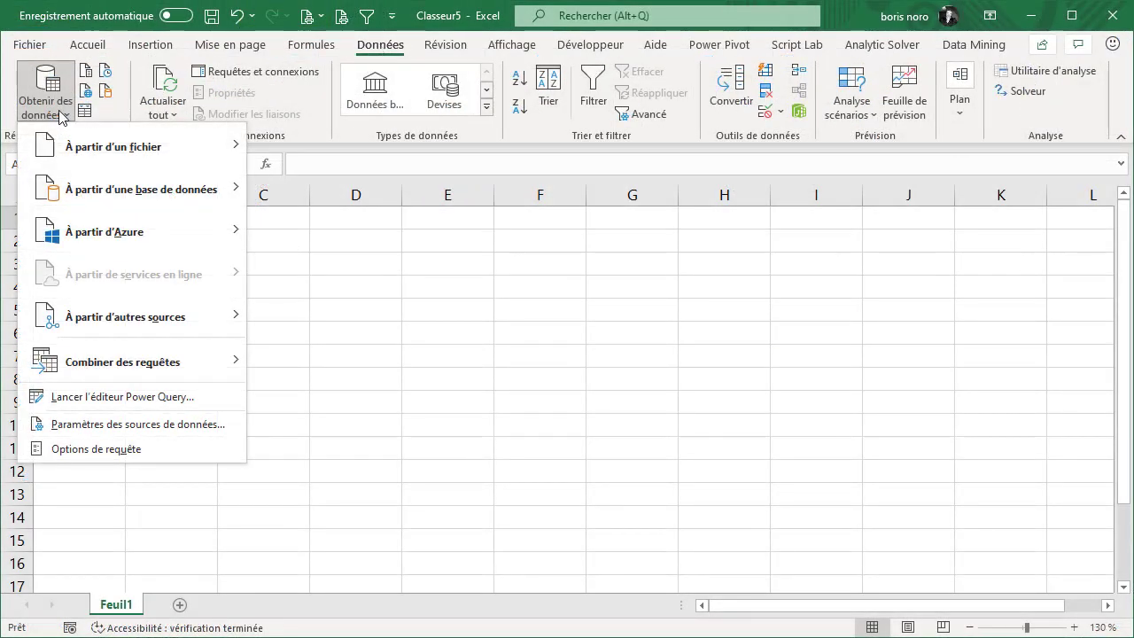
{"action": "mouse_move", "coordinate": [133, 158]}
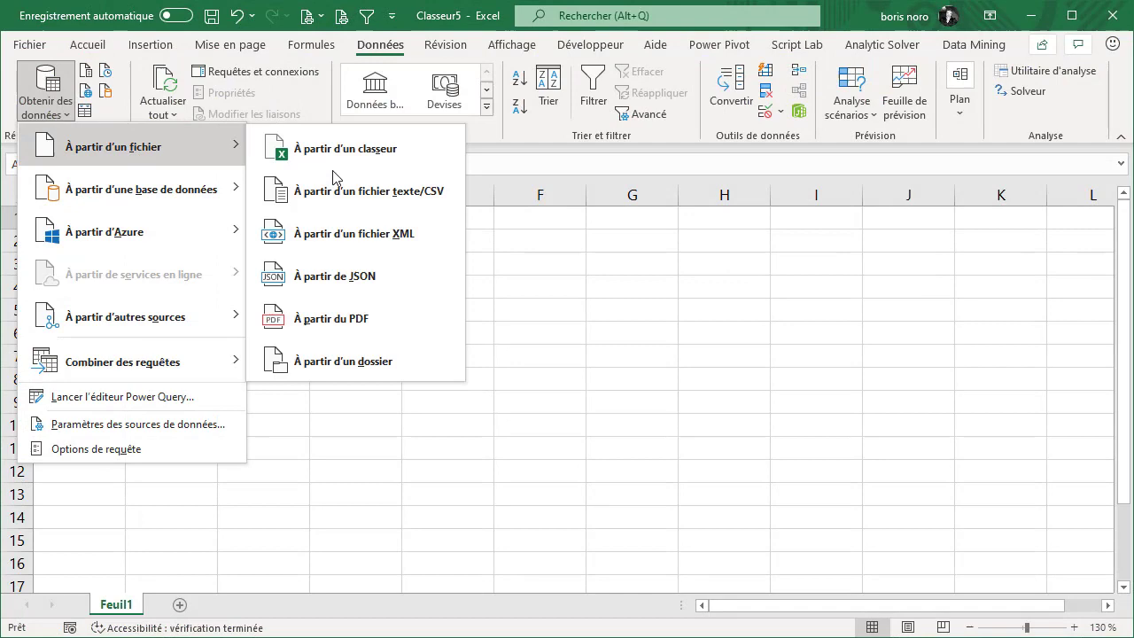
{"action": "left_click", "coordinate": [362, 369]}
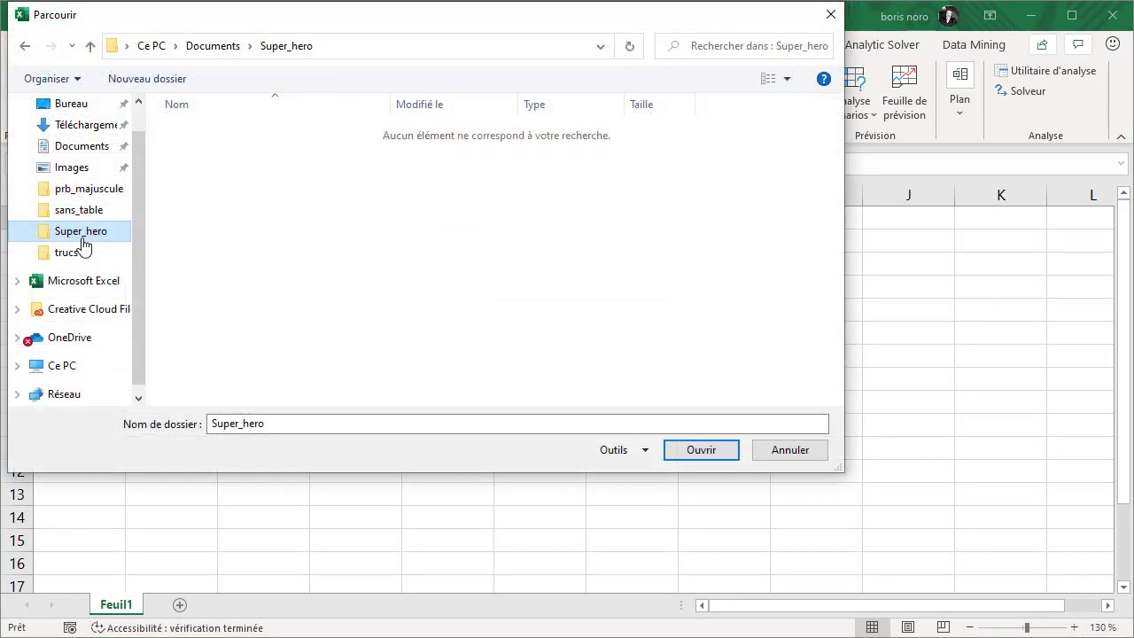
{"action": "left_click", "coordinate": [724, 455]}
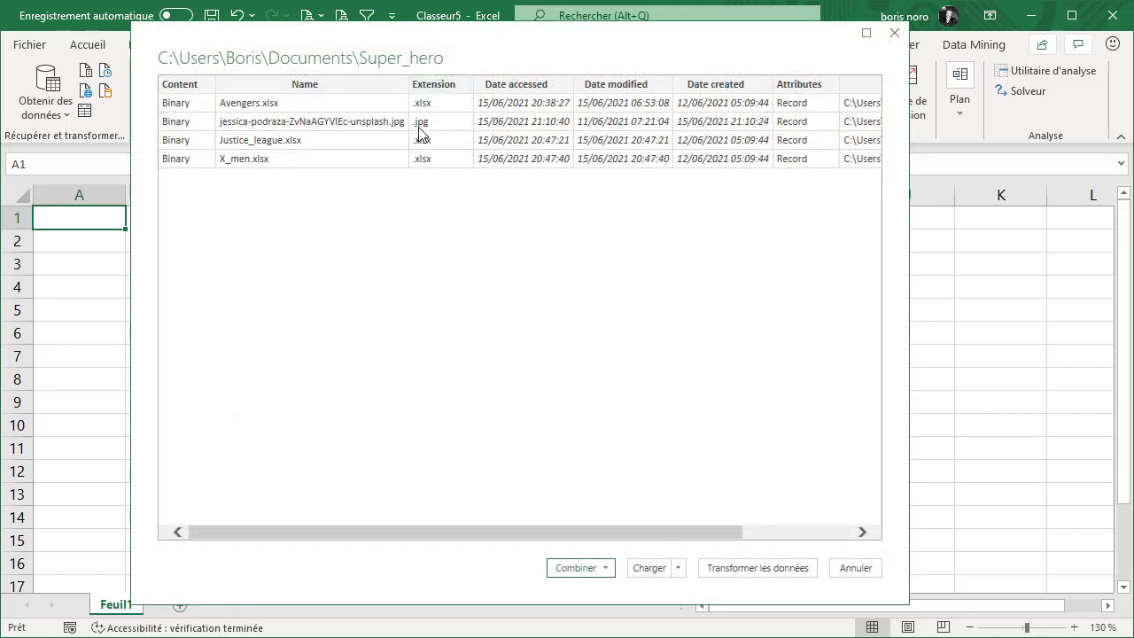
{"action": "left_click", "coordinate": [741, 569]}
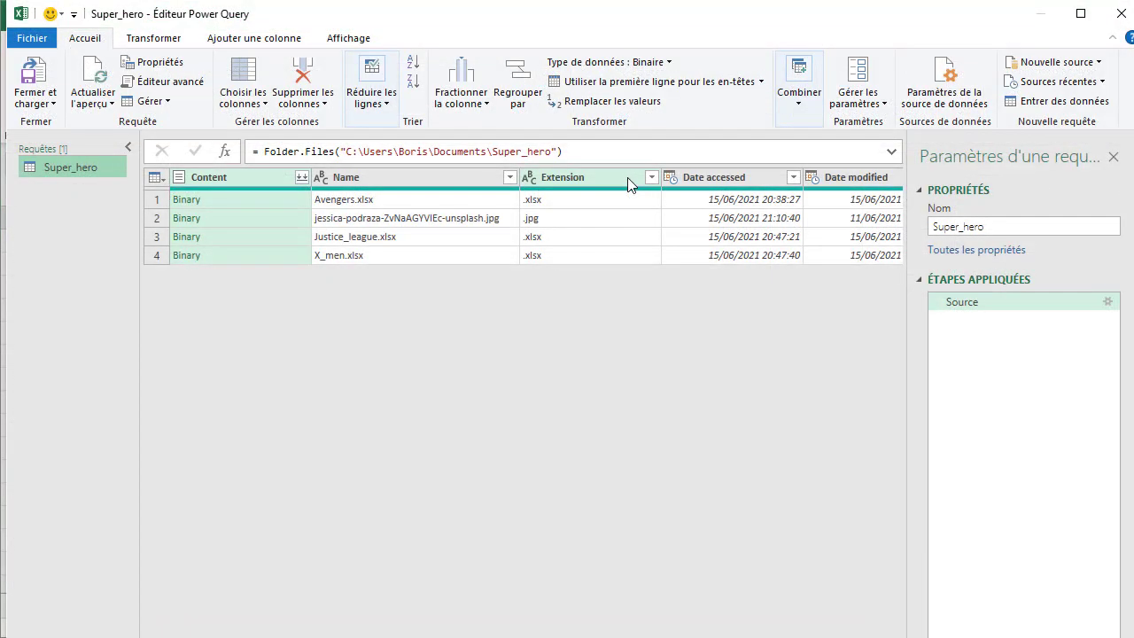
- Filter the Extension column to keep only .xlsx files and start combining the Content column's files
{"action": "left_click", "coordinate": [629, 179]}
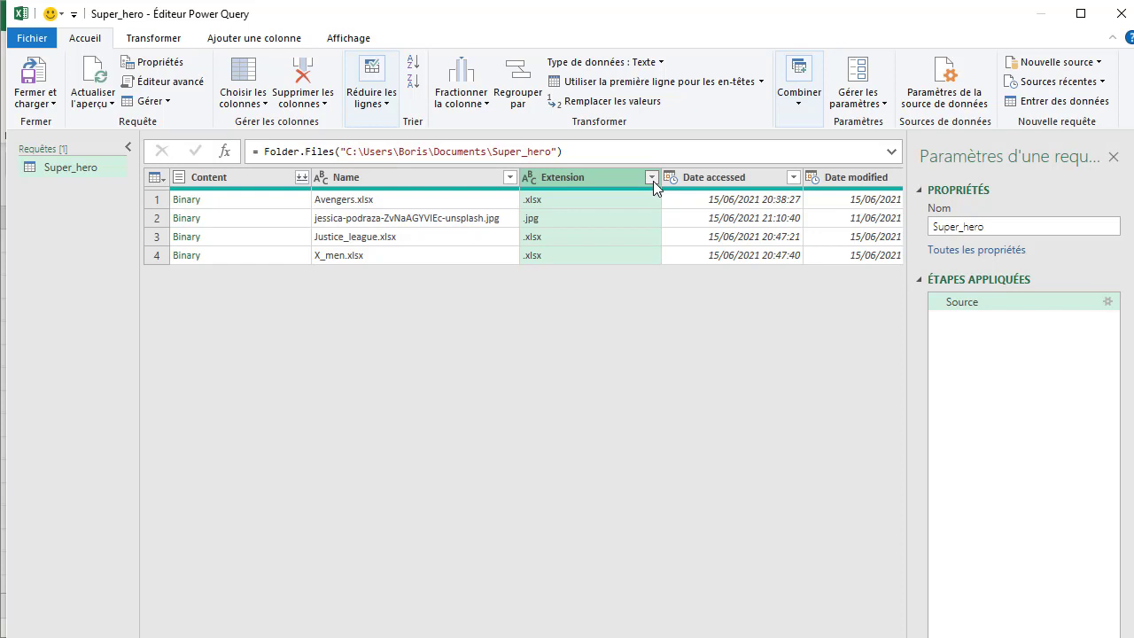
{"action": "left_click", "coordinate": [653, 181]}
{"action": "left_click", "coordinate": [403, 364]}
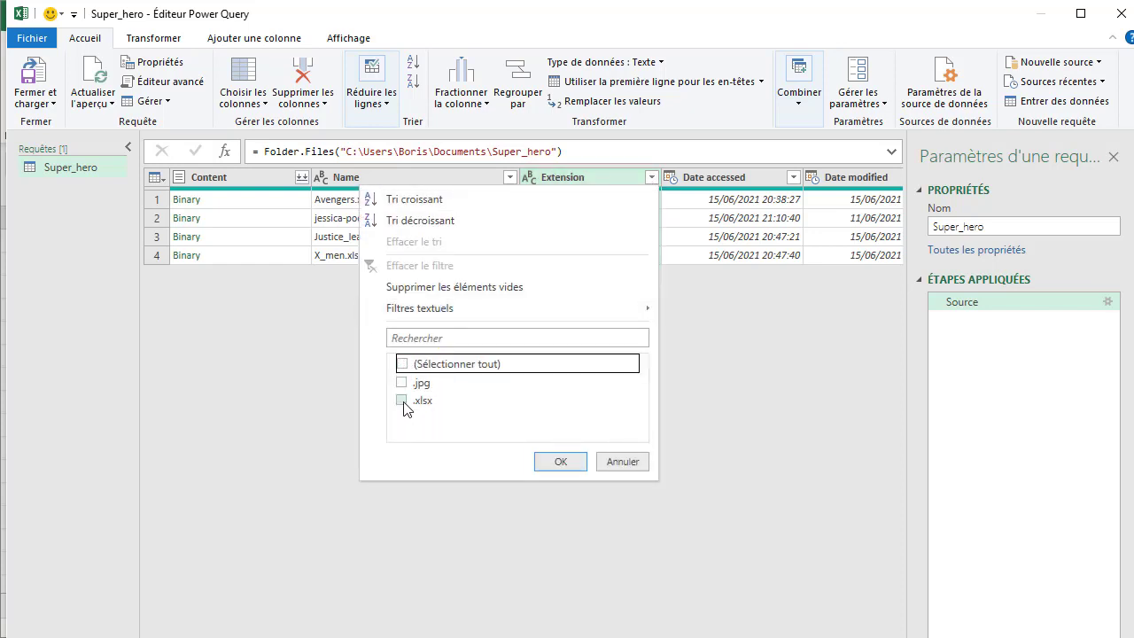
{"action": "left_click", "coordinate": [402, 400]}
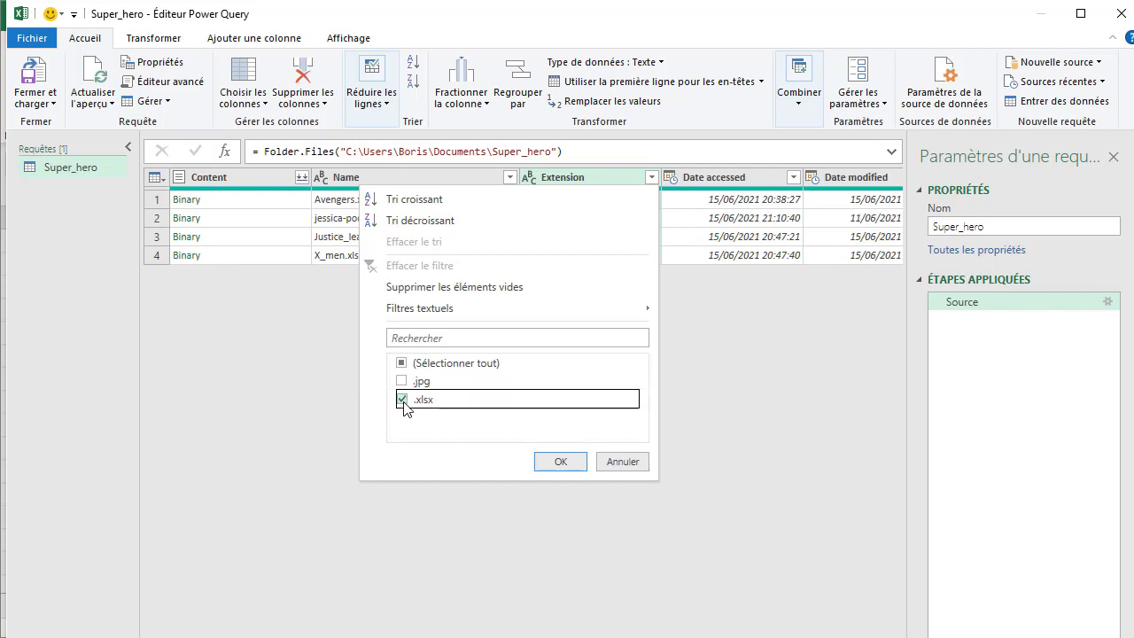
{"action": "left_click", "coordinate": [561, 463]}
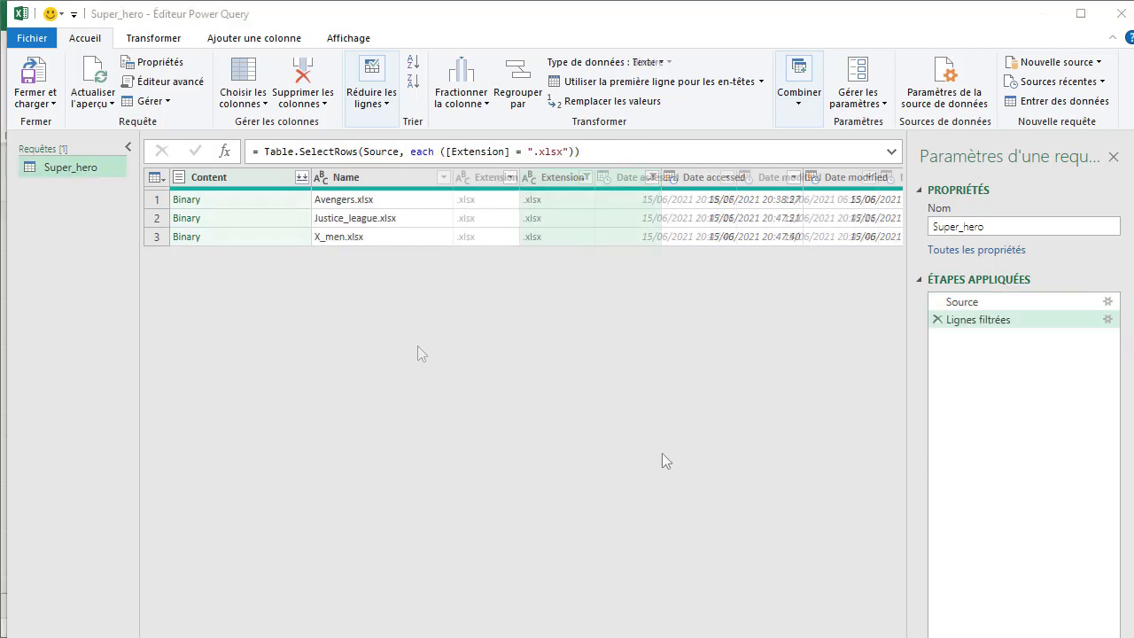
{"action": "left_click", "coordinate": [301, 180]}
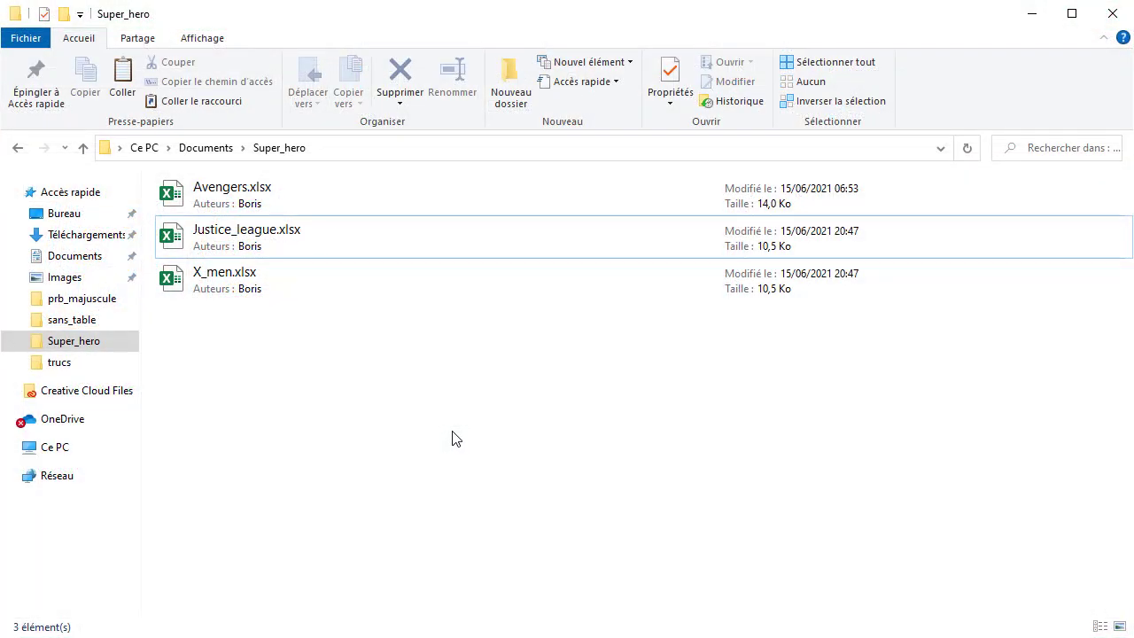
- Switch to File Explorer, open Avengers.xlsx from Super_hero, move the Editeur column before Team, then save and close the workbook
{"action": "double_click", "coordinate": [270, 203]}
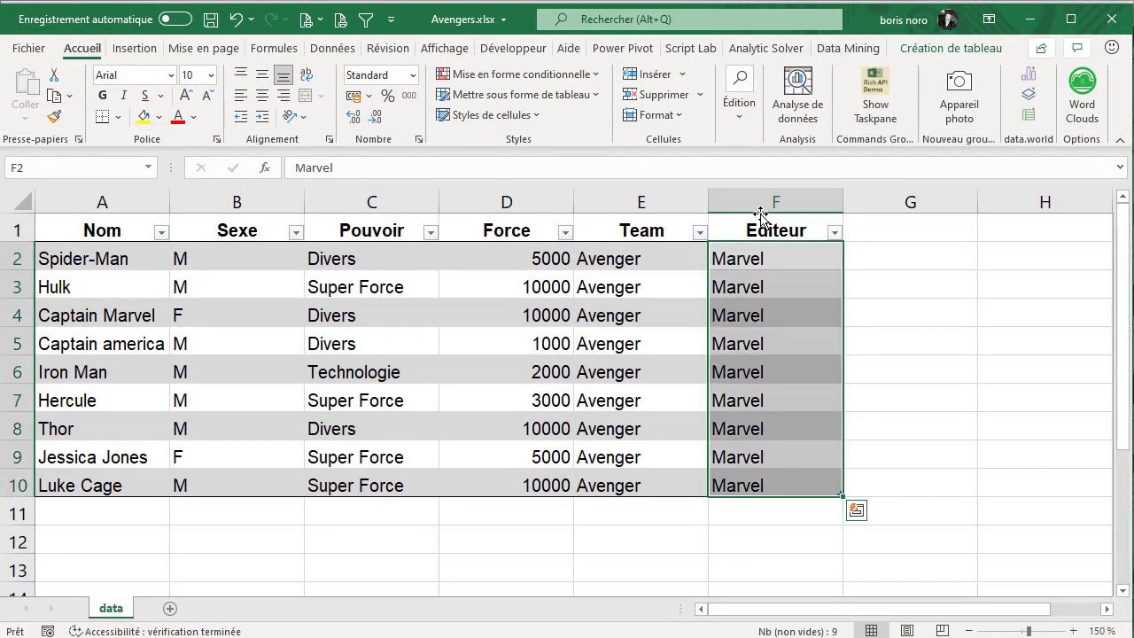
{"action": "left_click", "coordinate": [761, 215]}
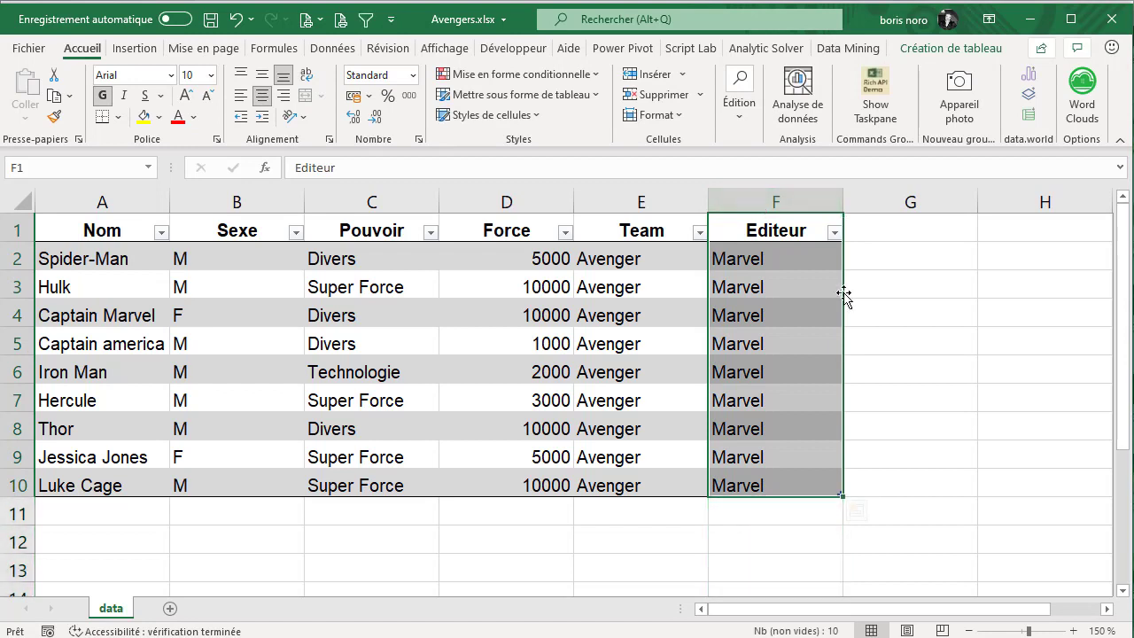
{"action": "left_click_drag", "start_coordinate": [843, 297], "coordinate": [565, 301]}
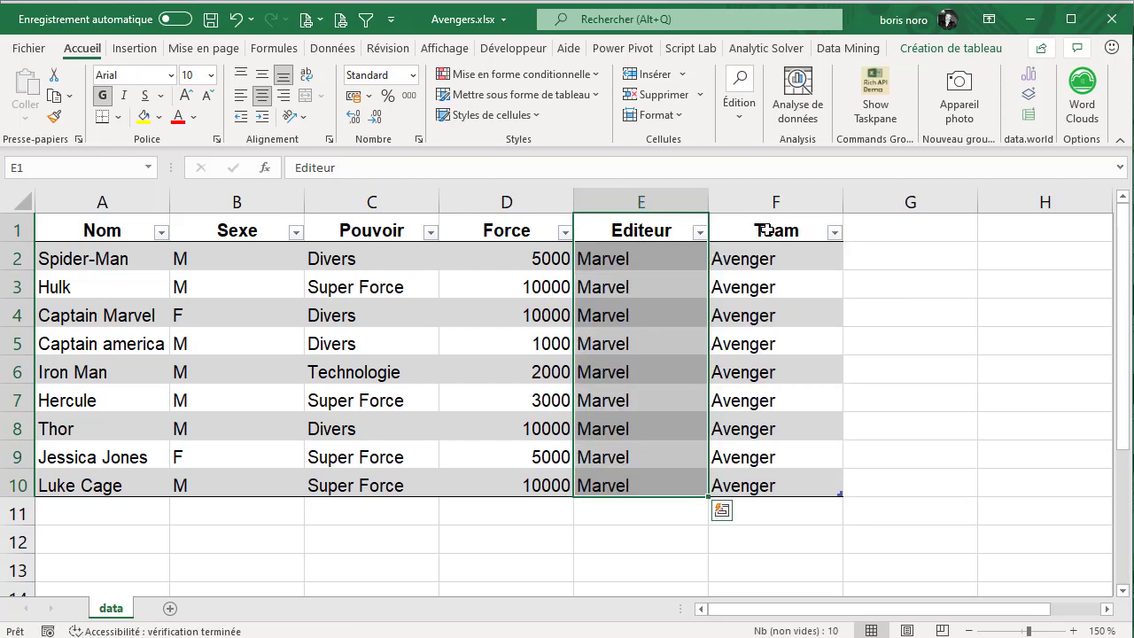
{"action": "left_click", "coordinate": [1010, 342]}
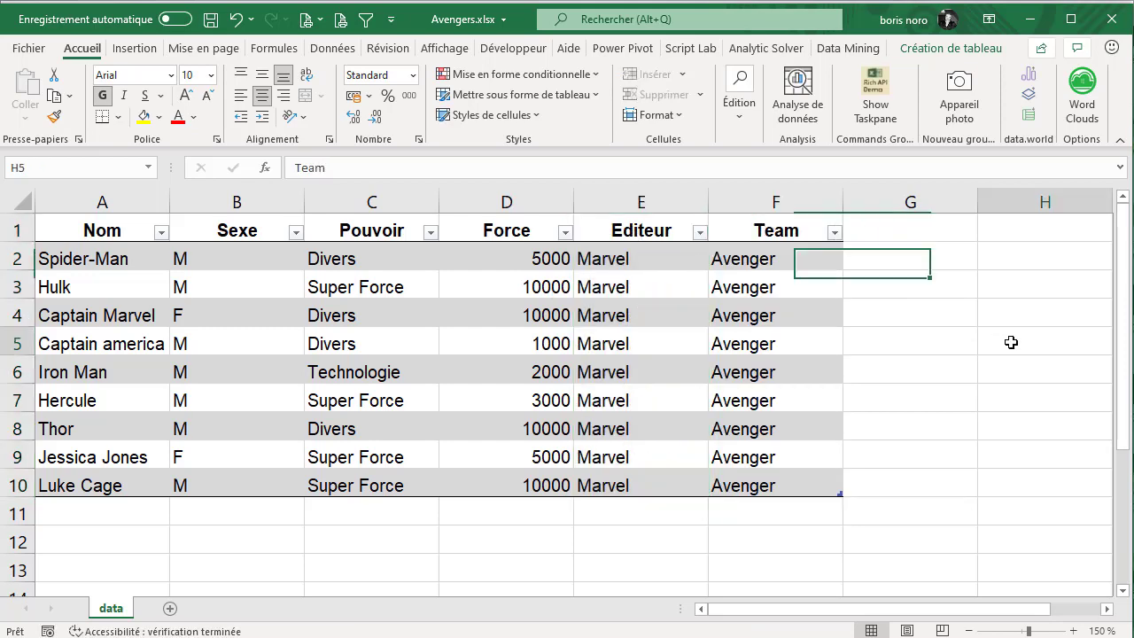
{"action": "left_click", "coordinate": [211, 20]}
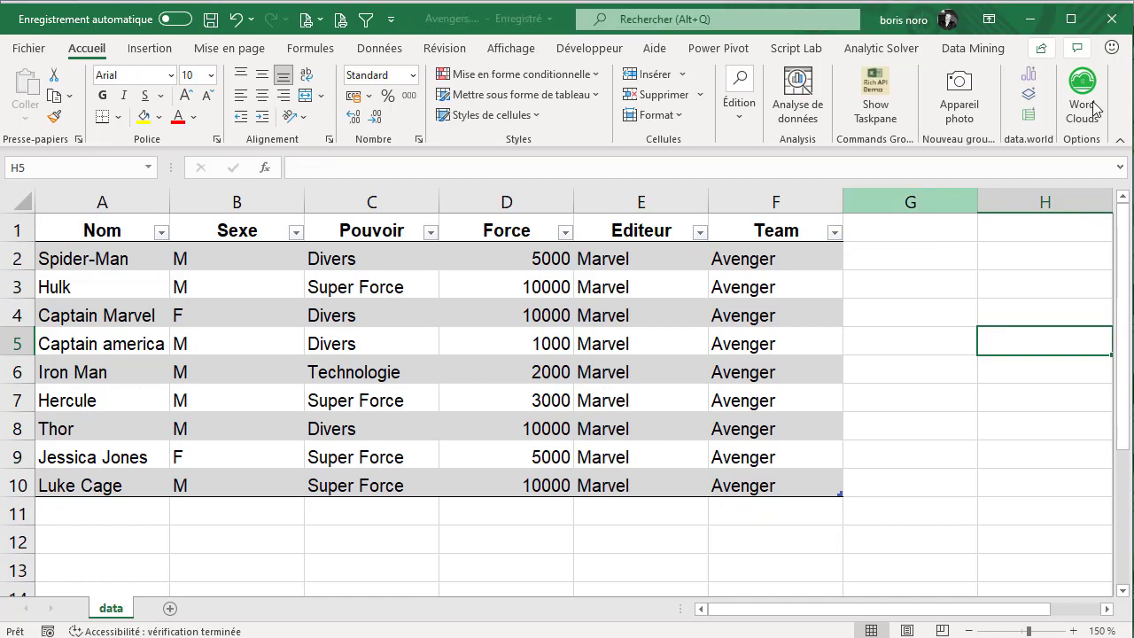
{"action": "left_click", "coordinate": [1112, 20]}
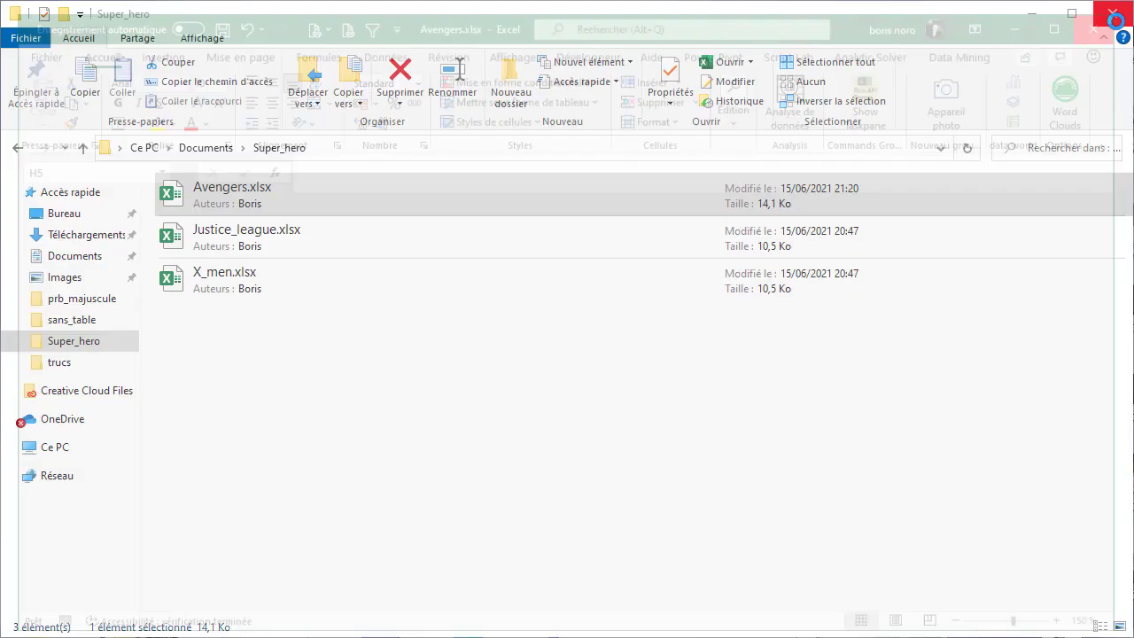
- Open X_men.xlsx from the Super_hero folder, move the Sexe column between Force and Team, then save and close the workbook
{"action": "double_click", "coordinate": [246, 292]}
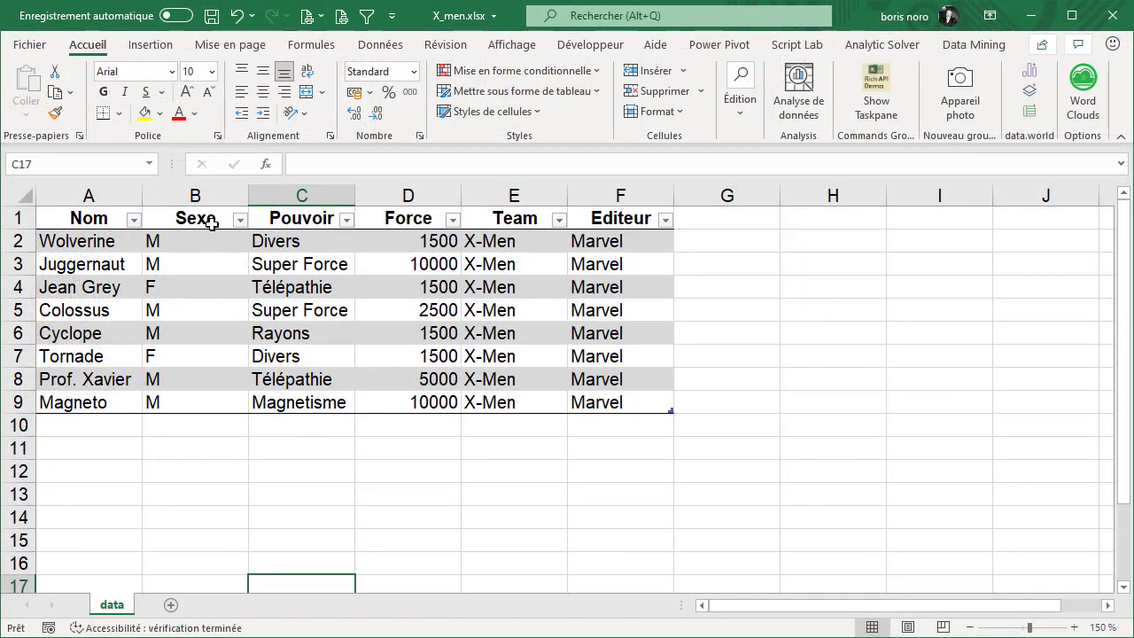
{"action": "left_click", "coordinate": [207, 205]}
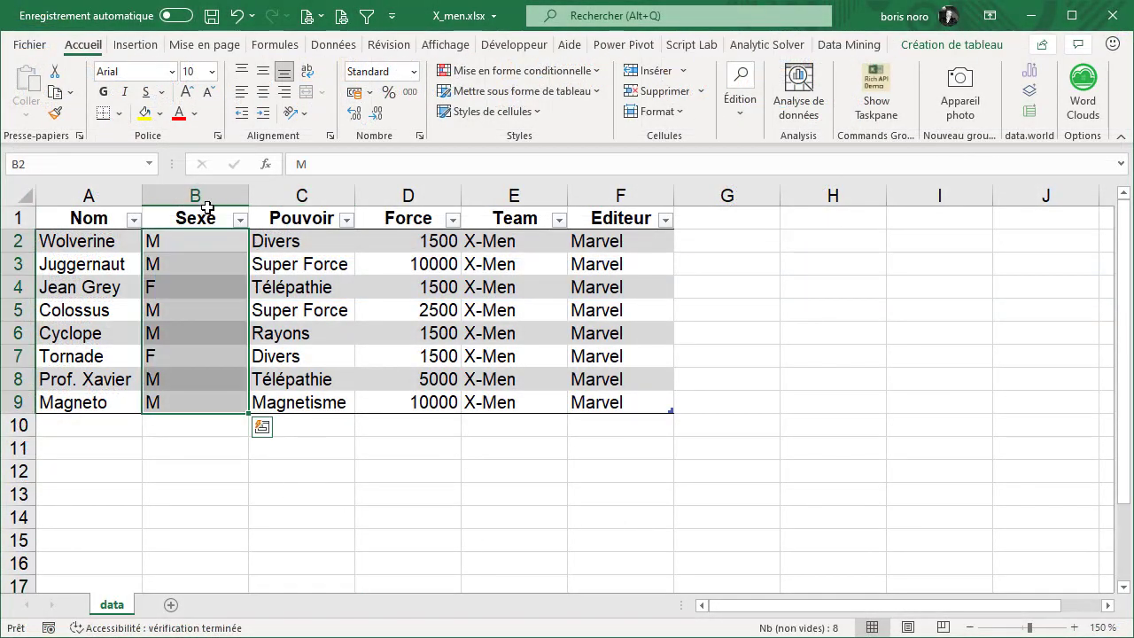
{"action": "left_click", "coordinate": [205, 205]}
{"action": "left_click_drag", "start_coordinate": [249, 243], "coordinate": [448, 256]}
{"action": "left_click", "coordinate": [902, 333]}
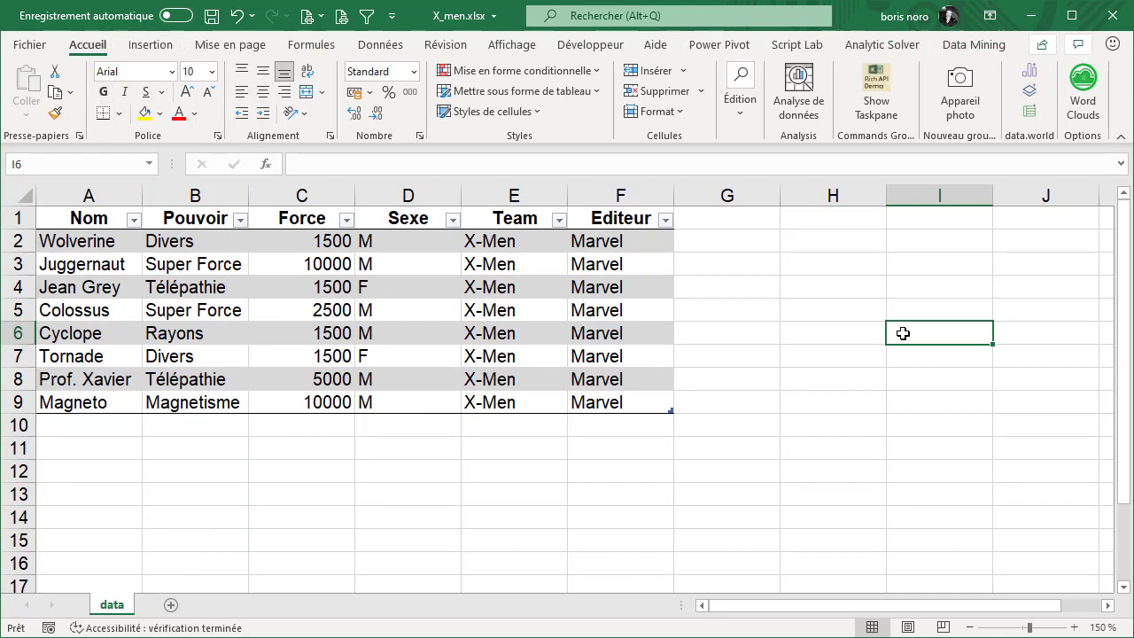
{"action": "scroll", "coordinate": [931, 440], "scroll_direction": "down", "scroll_amount": 1}
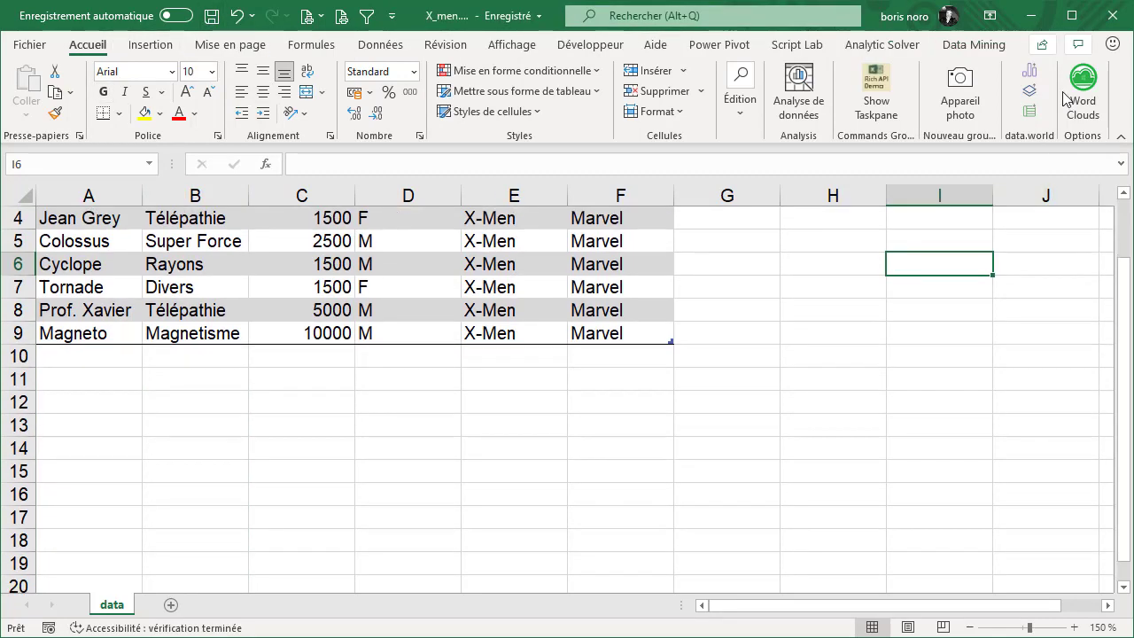
{"action": "left_click", "coordinate": [1113, 15]}
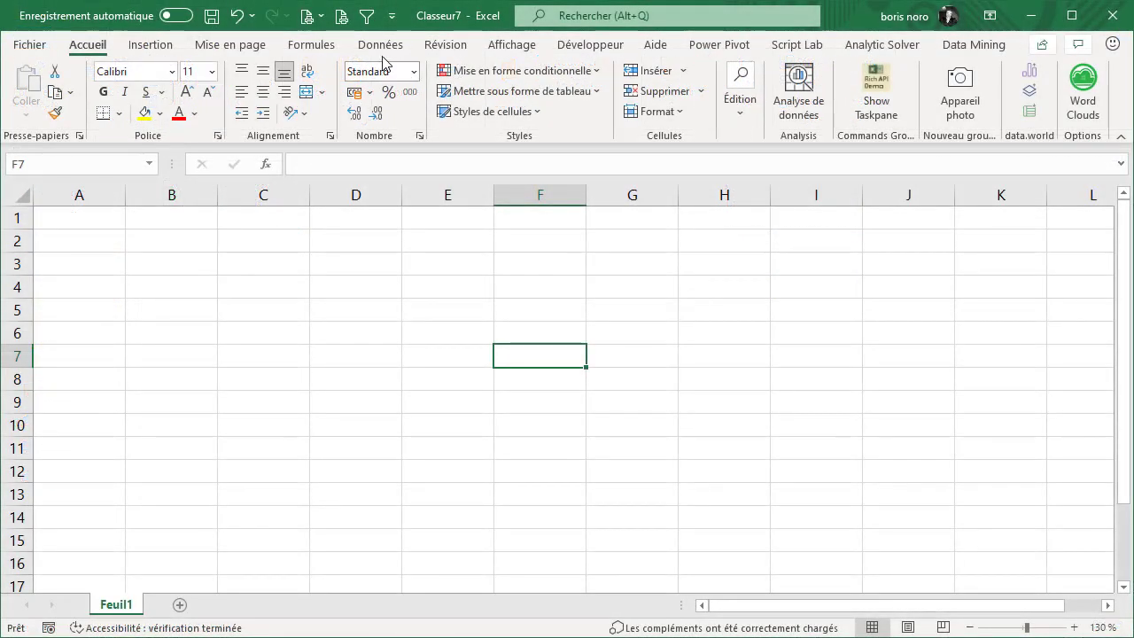
- In the blank workbook Classeur7, import the Super_hero folder with the reordered files and open its list in the Power Query editor
{"action": "left_click", "coordinate": [382, 46]}
{"action": "left_click", "coordinate": [49, 98]}
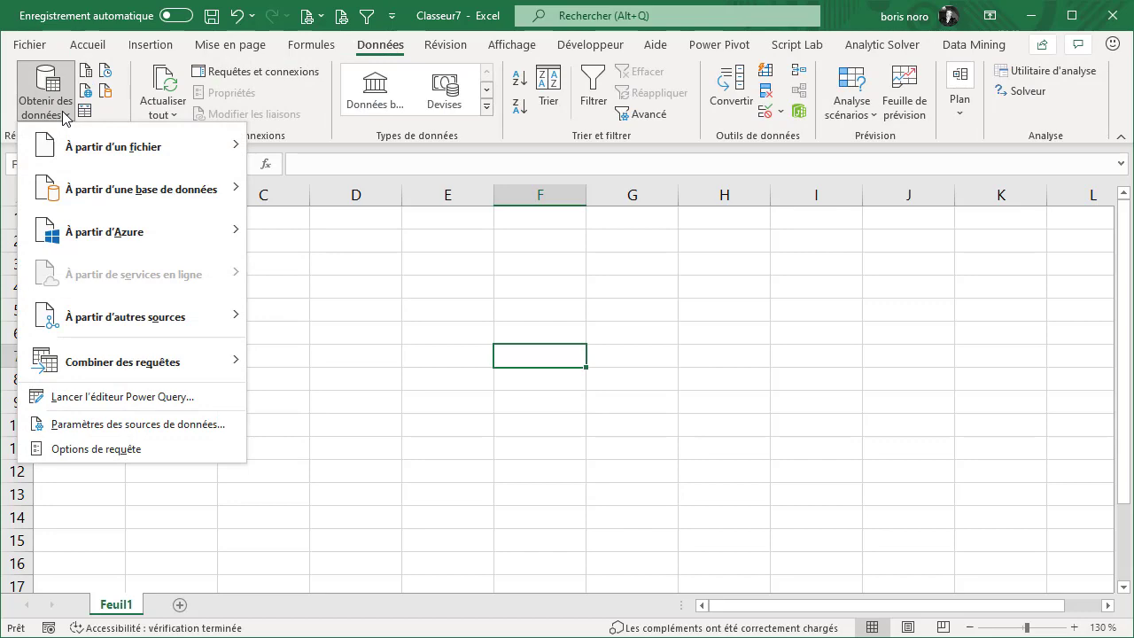
{"action": "mouse_move", "coordinate": [69, 155]}
{"action": "left_click", "coordinate": [336, 360]}
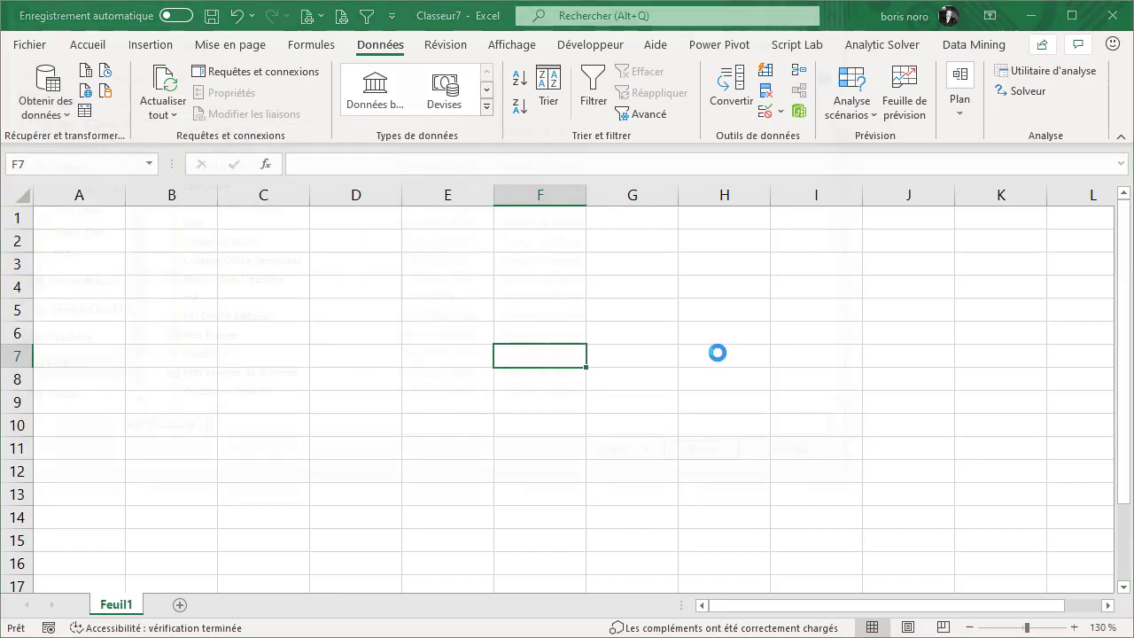
{"action": "double_click", "coordinate": [226, 135]}
{"action": "left_click", "coordinate": [725, 455]}
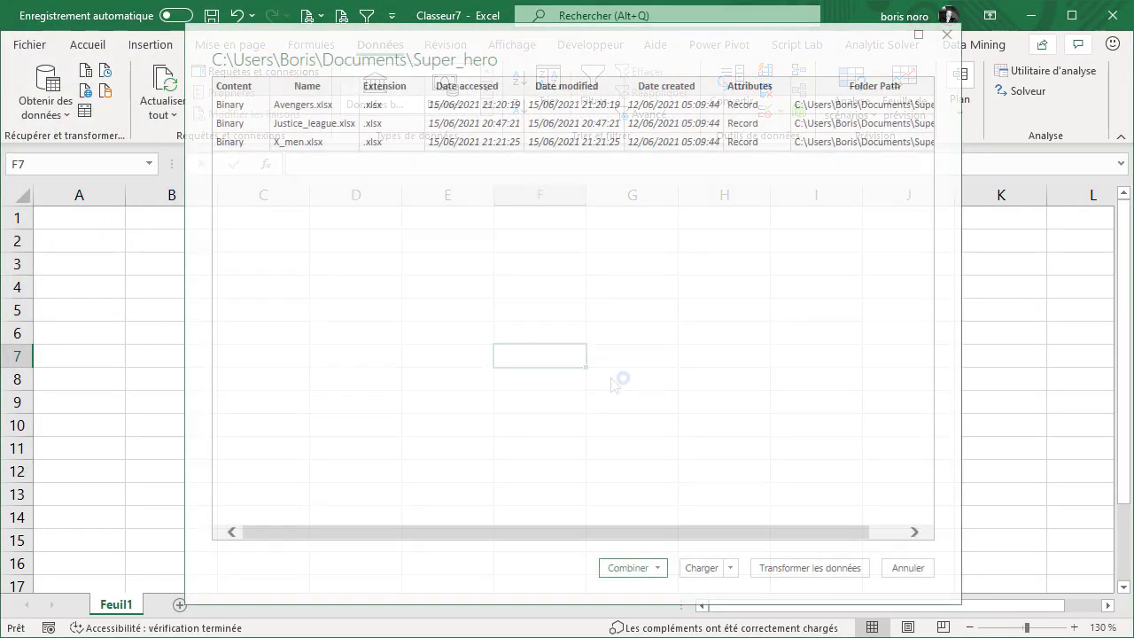
{"action": "left_click", "coordinate": [788, 570]}
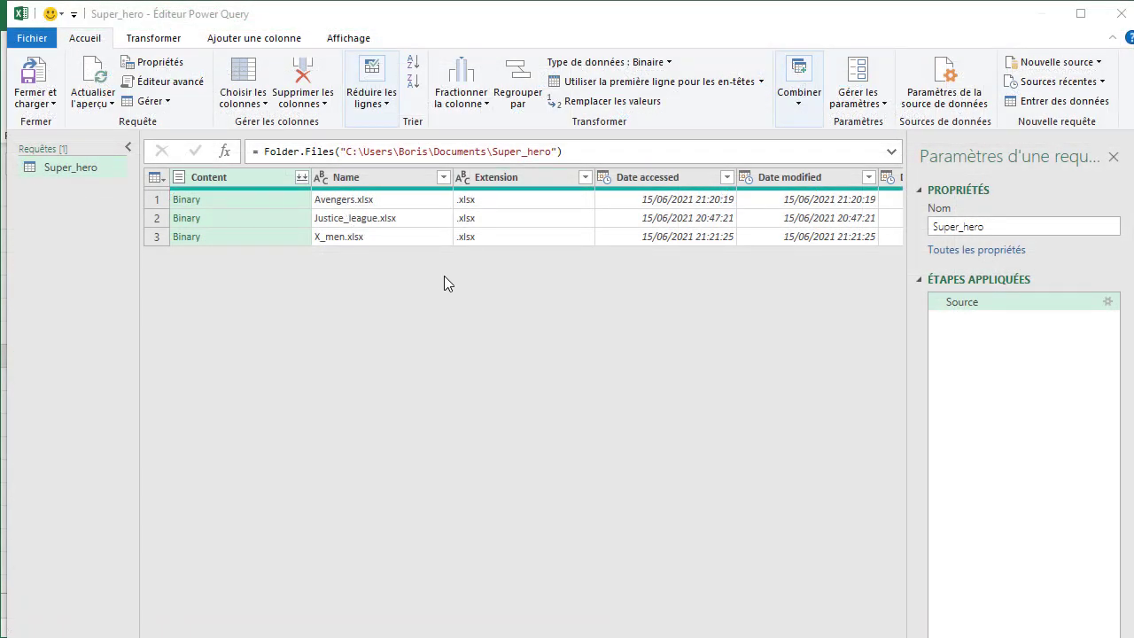
- Start combining the Content column's files and preview Tableau1 using the first file, Justice_league.xlsx and X_men.xlsx as sample files
{"action": "left_click", "coordinate": [301, 176]}
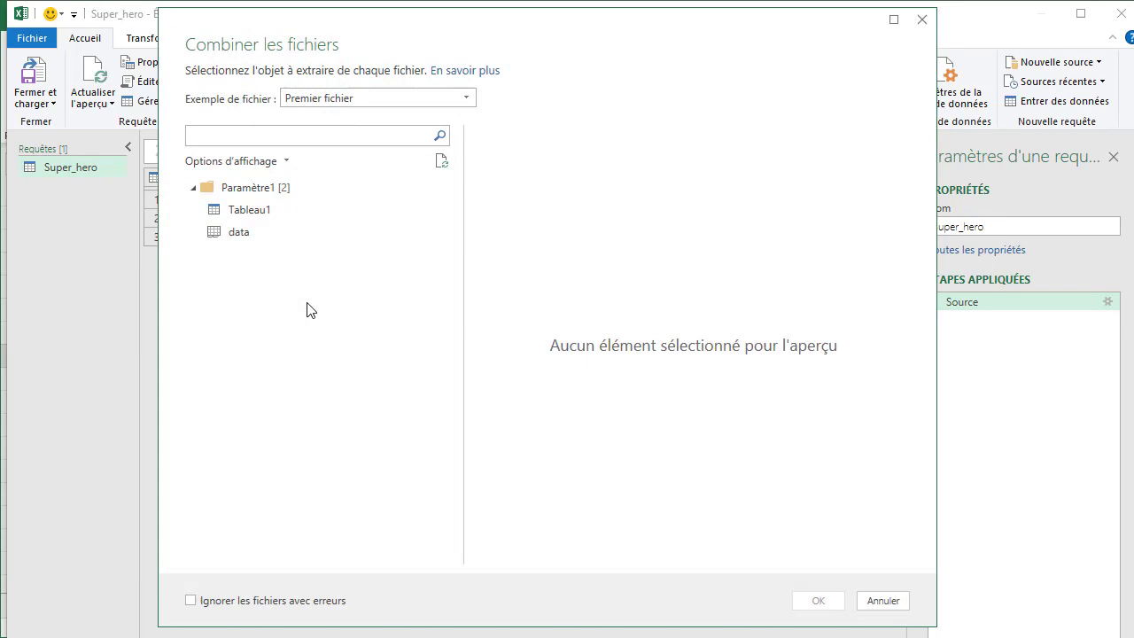
{"action": "left_click", "coordinate": [264, 216]}
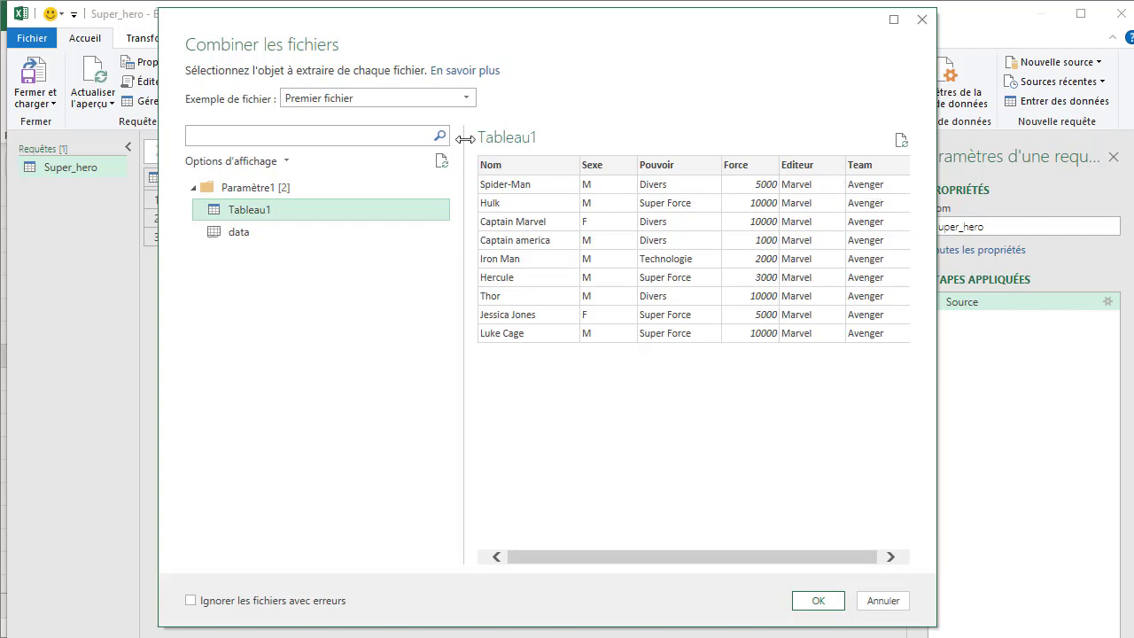
{"action": "left_click", "coordinate": [466, 104]}
{"action": "left_click", "coordinate": [393, 152]}
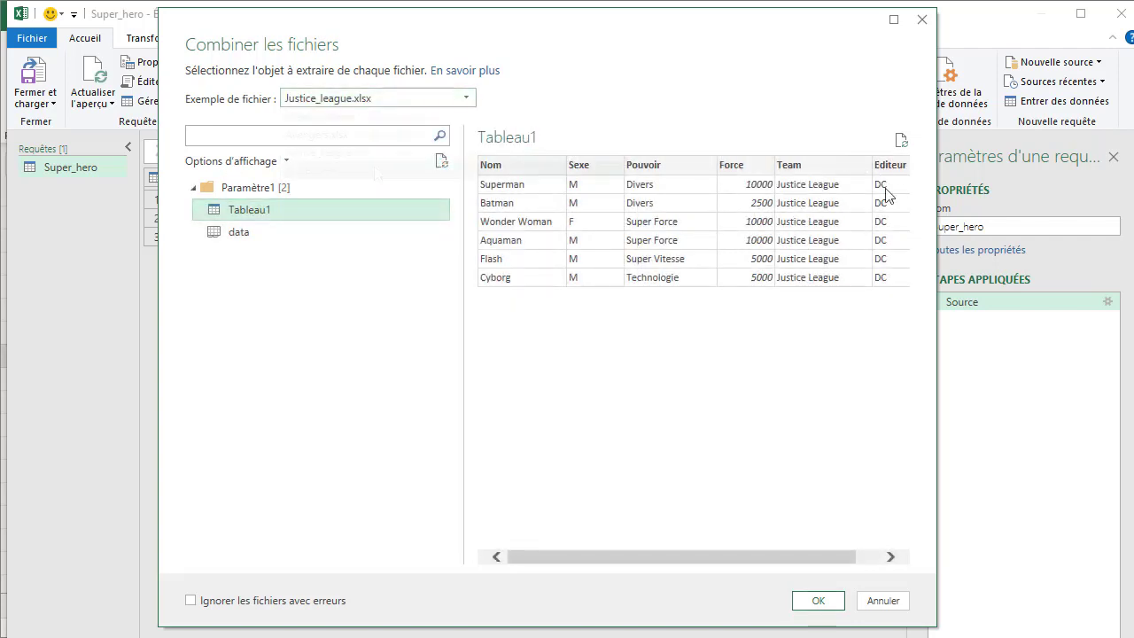
{"action": "left_click", "coordinate": [375, 98]}
{"action": "left_click", "coordinate": [374, 170]}
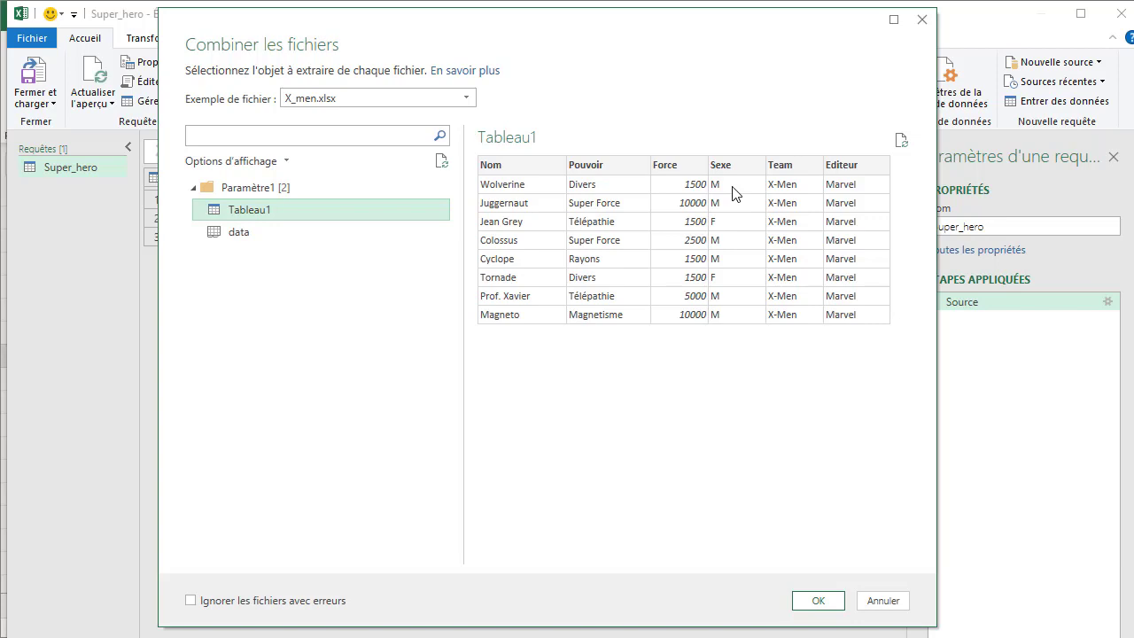
- Set the sample file back to Premier fichier and combine the files based on Tableau1
{"action": "left_click", "coordinate": [466, 99]}
{"action": "left_click", "coordinate": [396, 119]}
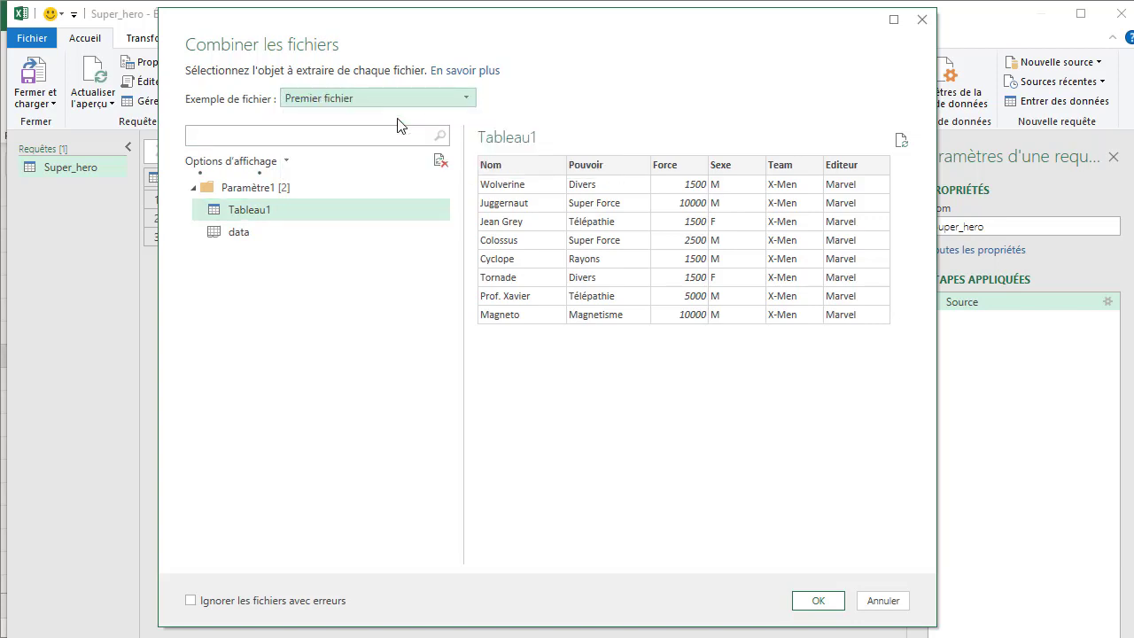
{"action": "left_click", "coordinate": [234, 214]}
{"action": "left_click", "coordinate": [815, 600]}
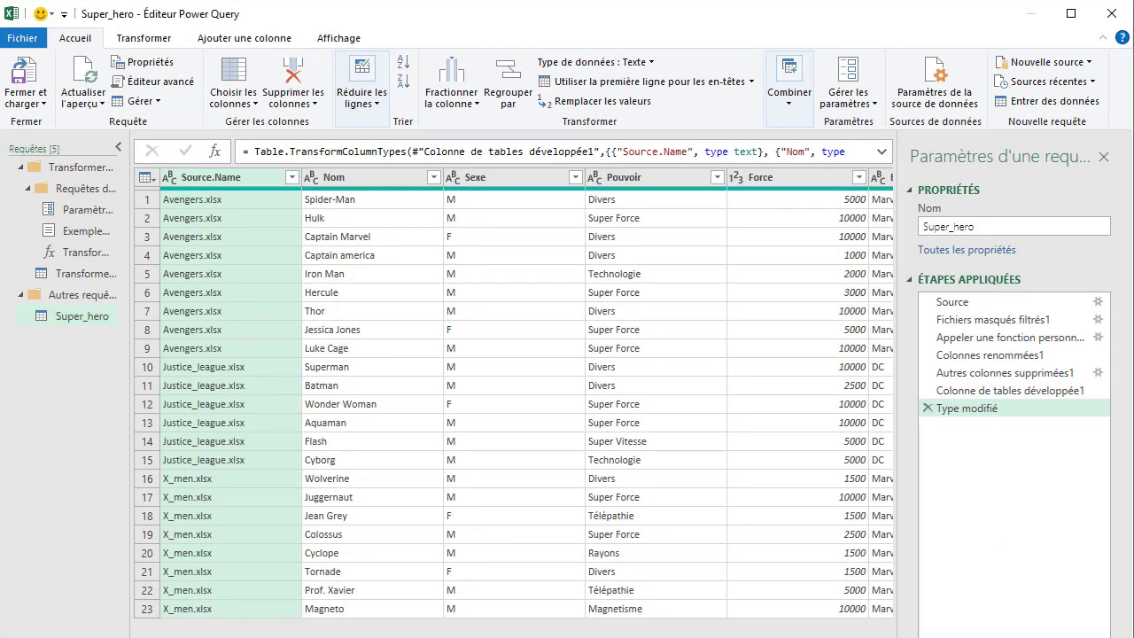
- Widen the query list, then examine the sample file query, its transformation query and the column order of the combined Super_hero query
{"action": "left_click_drag", "start_coordinate": [130, 481], "coordinate": [253, 481]}
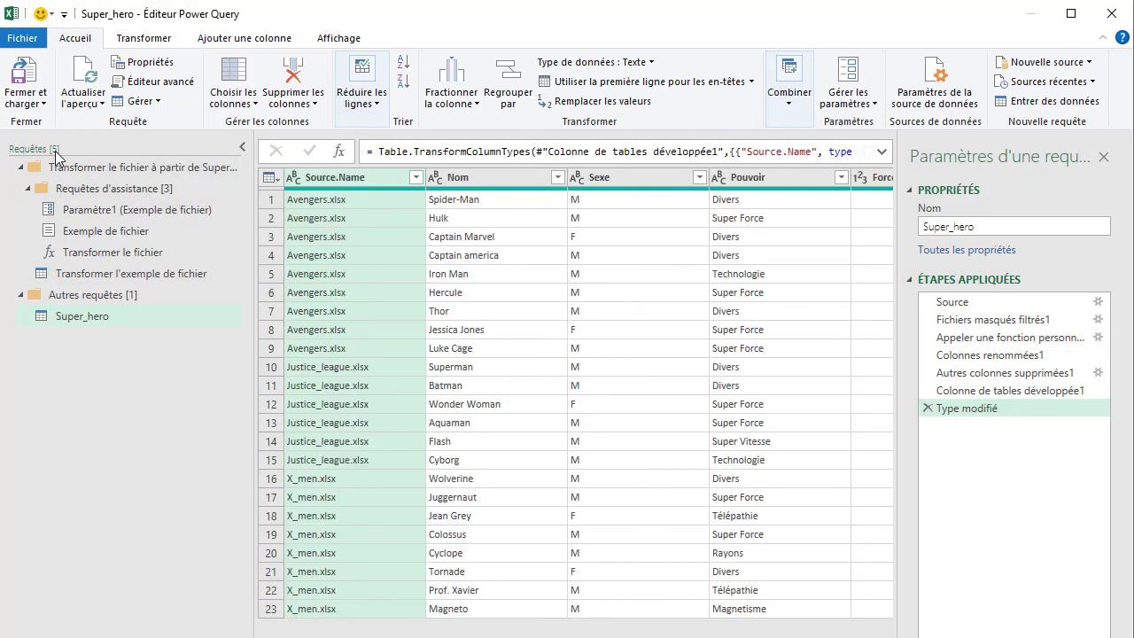
{"action": "left_click", "coordinate": [131, 233]}
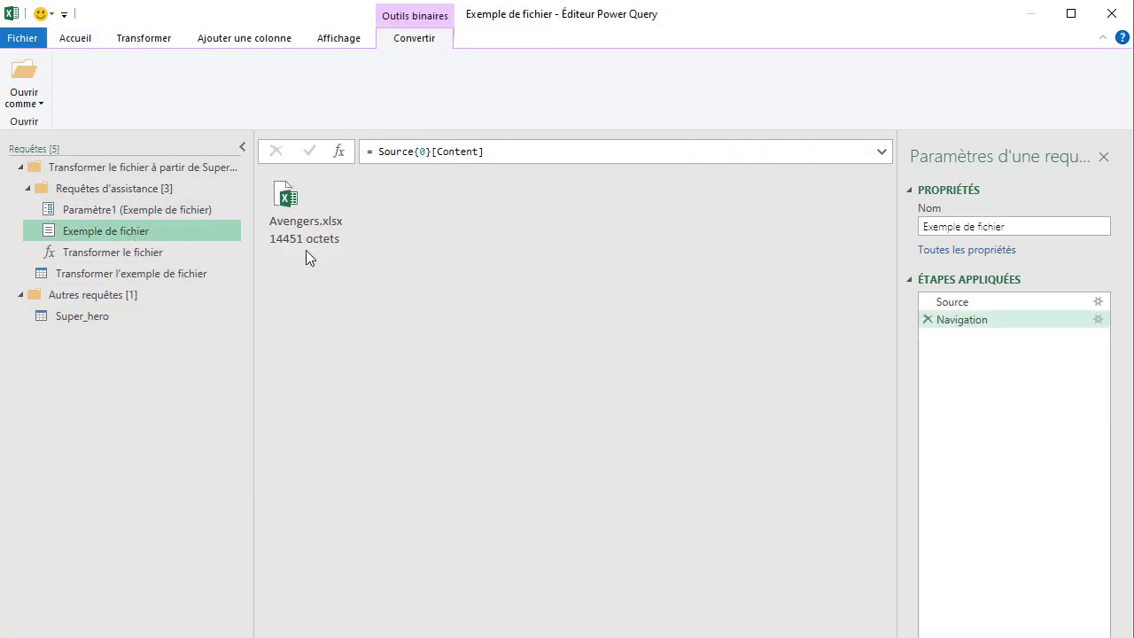
{"action": "left_click", "coordinate": [107, 276]}
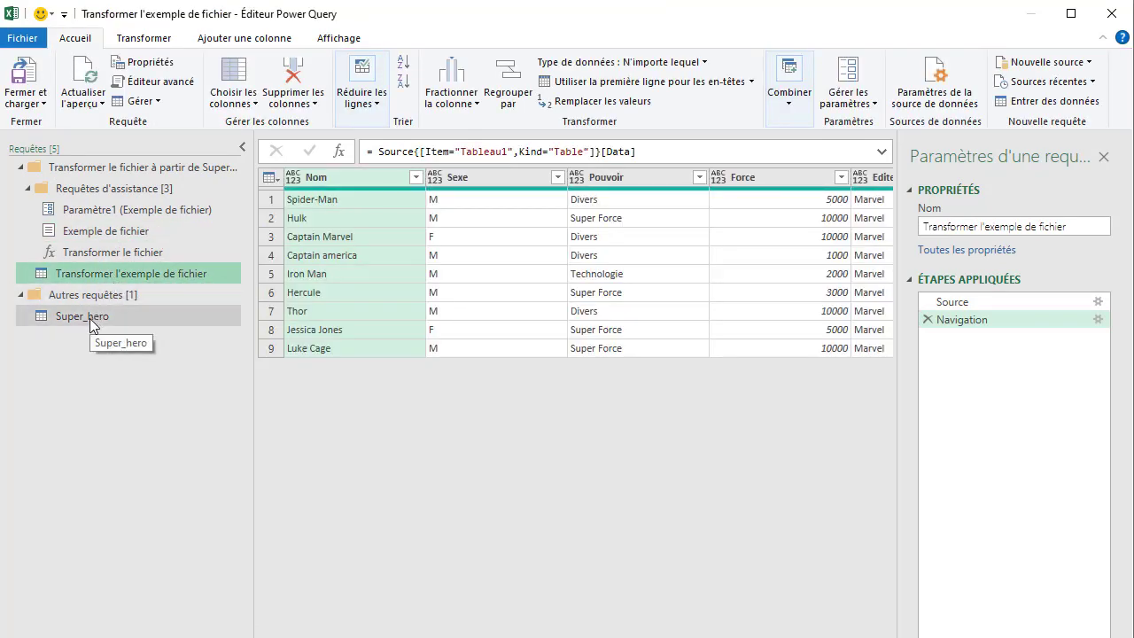
{"action": "left_click", "coordinate": [92, 318]}
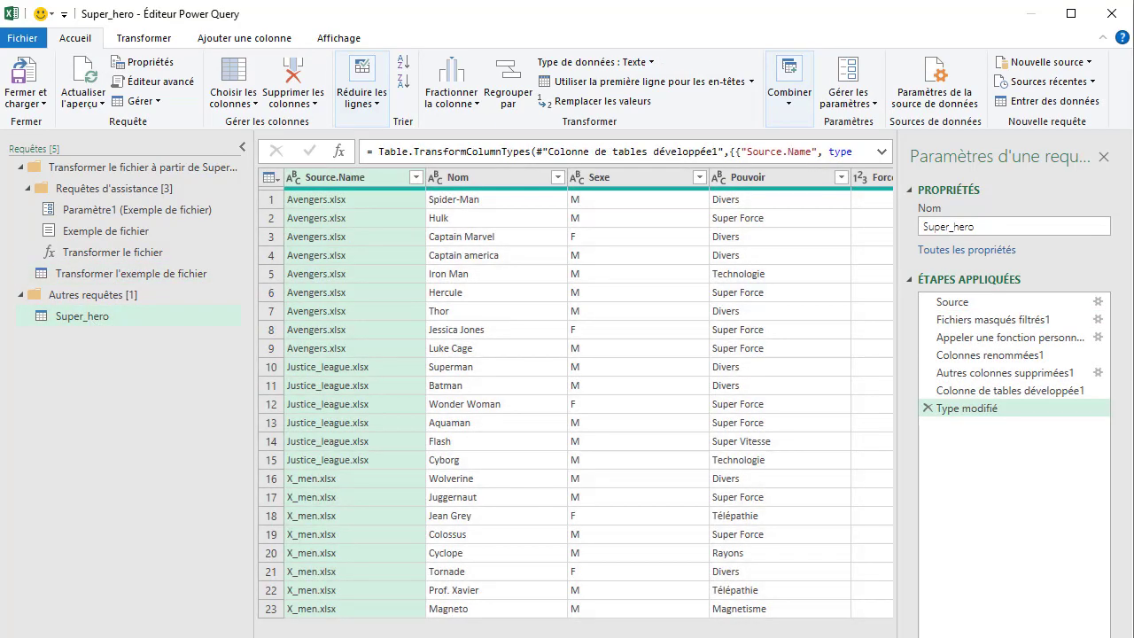
{"action": "scroll", "coordinate": [588, 392], "scroll_direction": "right", "scroll_amount": 2}
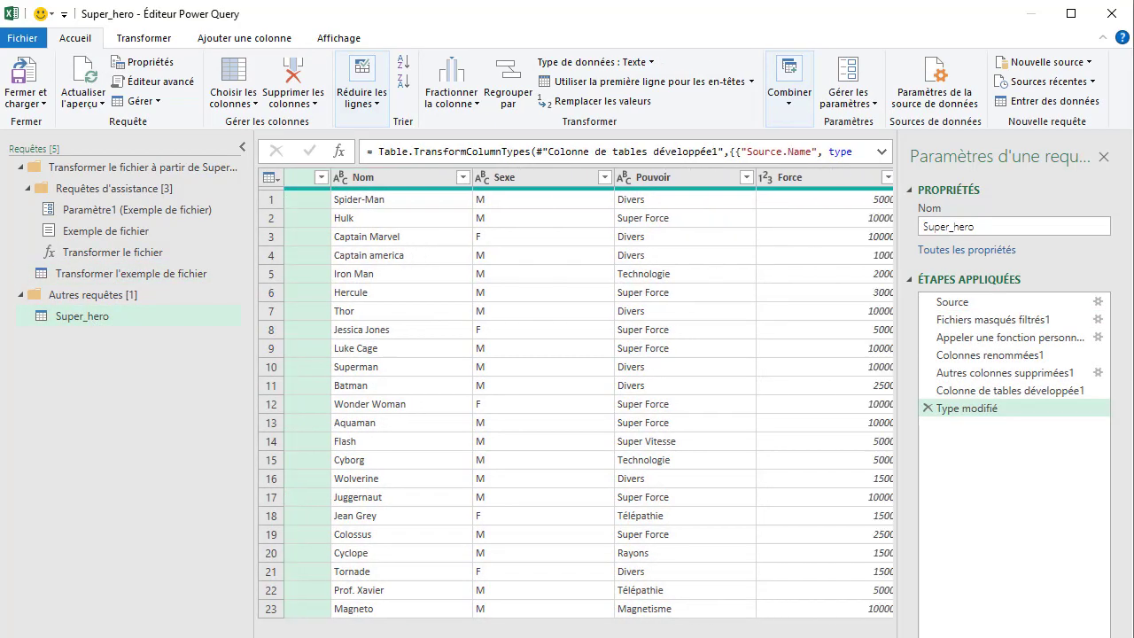
{"action": "scroll", "coordinate": [589, 393], "scroll_direction": "right", "scroll_amount": 3}
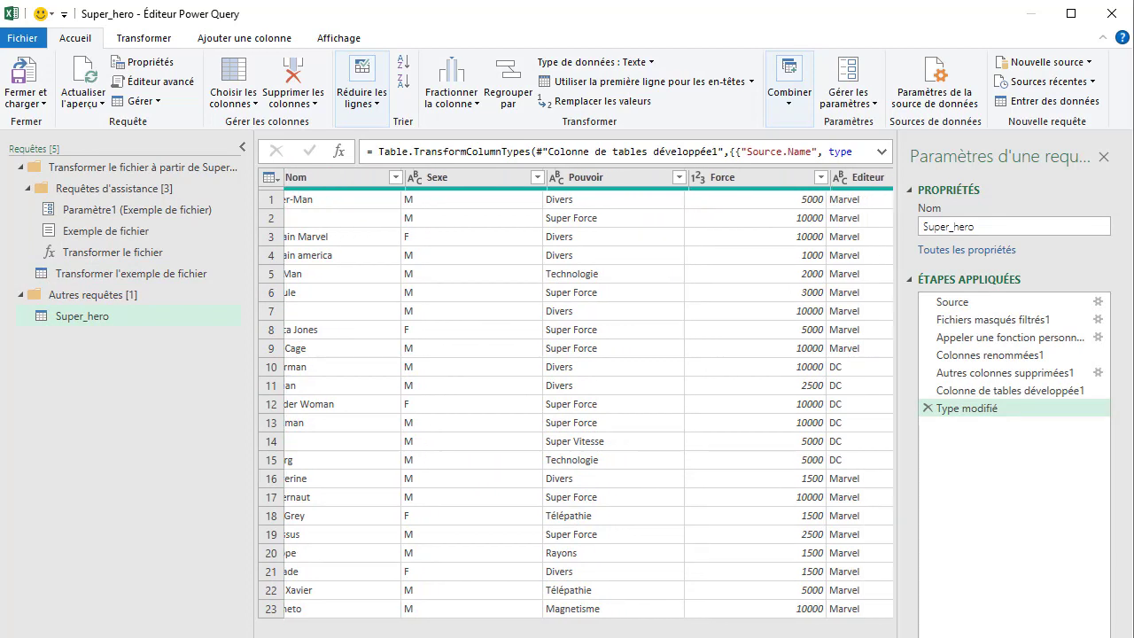
{"action": "scroll", "coordinate": [589, 394], "scroll_direction": "right", "scroll_amount": 5}
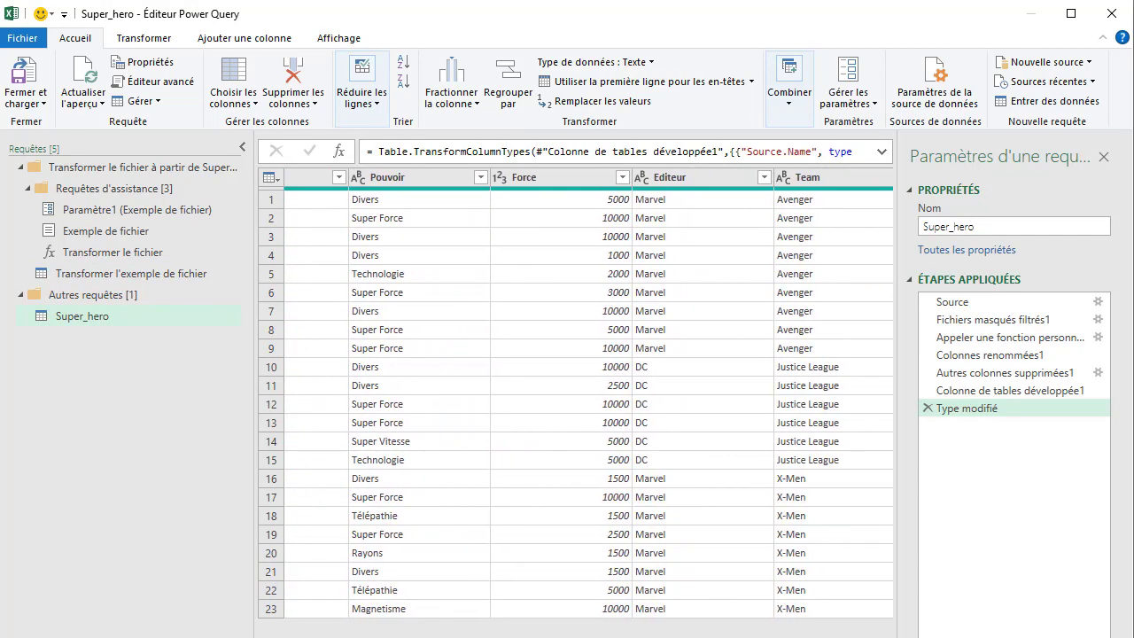
{"action": "scroll", "coordinate": [589, 394], "scroll_direction": "left", "scroll_amount": 3}
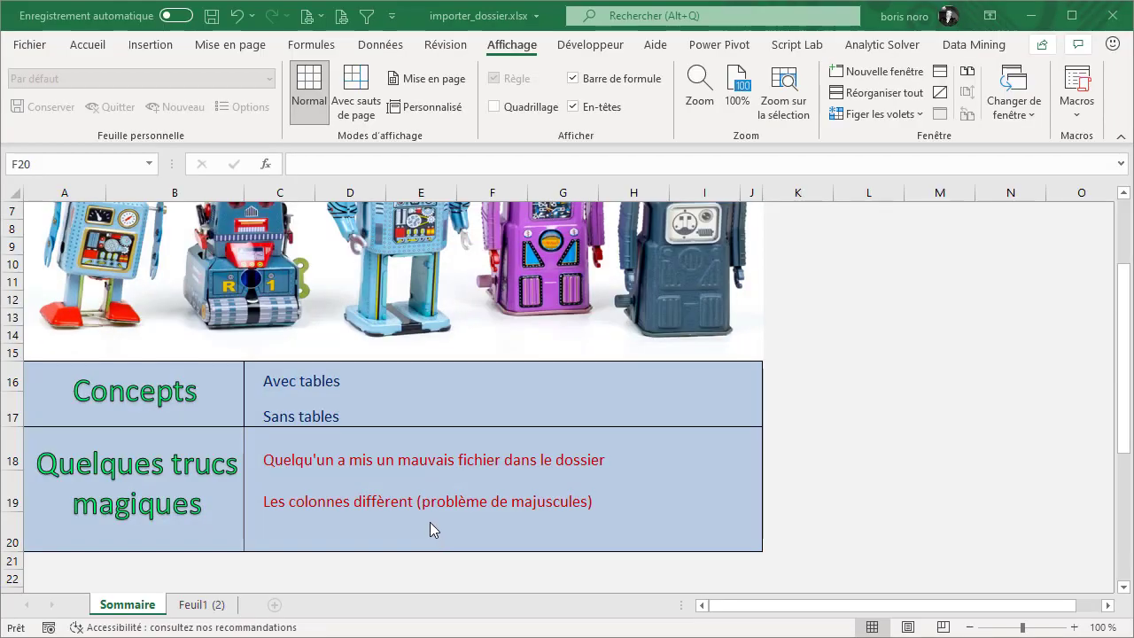
- Switch to File Explorer, open Avengers.xlsx from the prb_majuscule folder and examine the capitalization of its row 1 headers
{"action": "left_click_drag", "start_coordinate": [408, 505], "coordinate": [593, 499]}
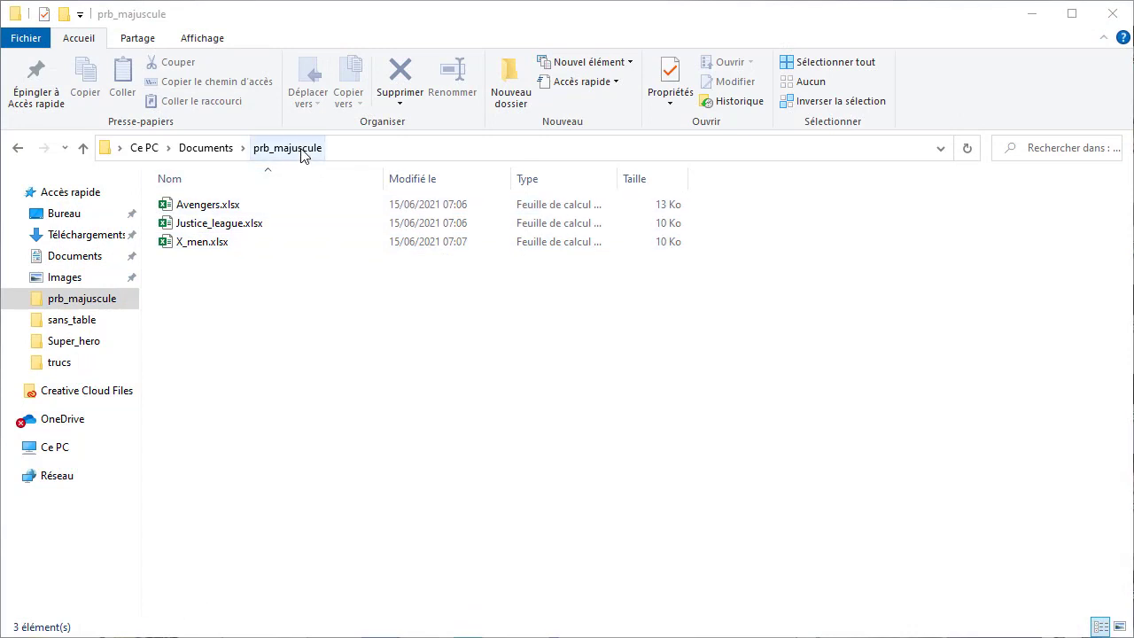
{"action": "double_click", "coordinate": [210, 207]}
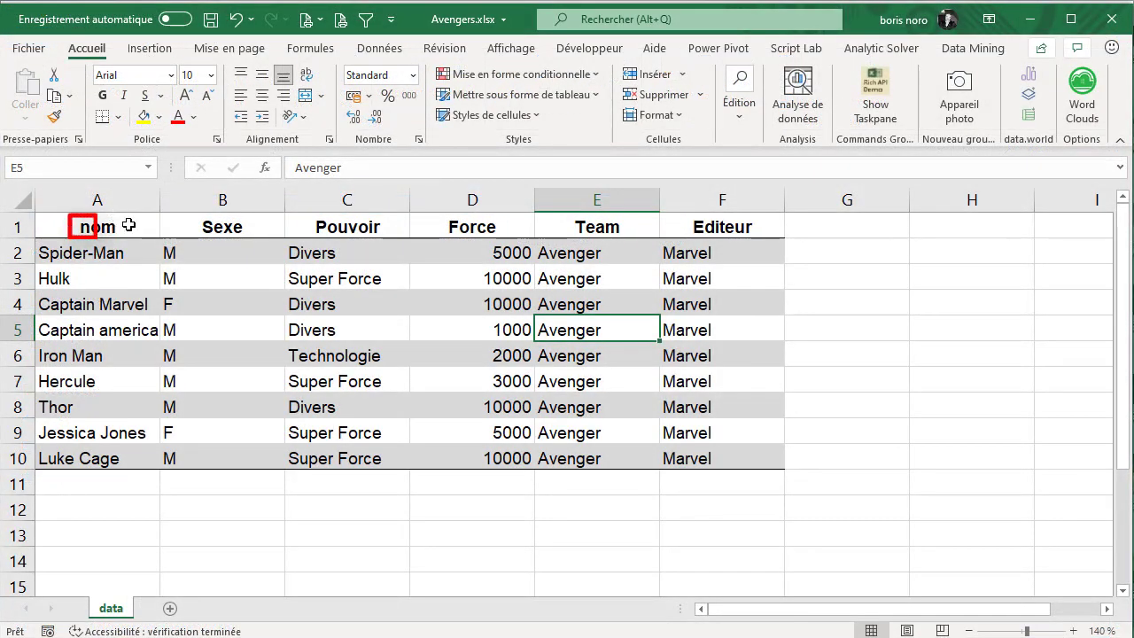
{"action": "left_click", "coordinate": [126, 226]}
{"action": "left_click_drag", "start_coordinate": [204, 231], "coordinate": [722, 227]}
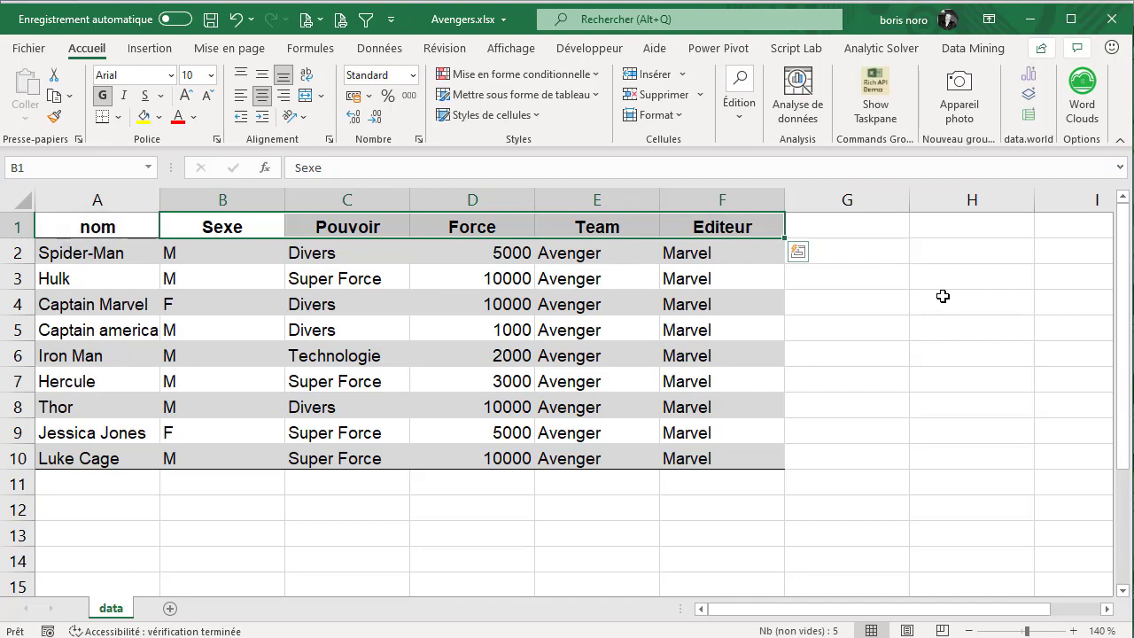
{"action": "left_click", "coordinate": [942, 297]}
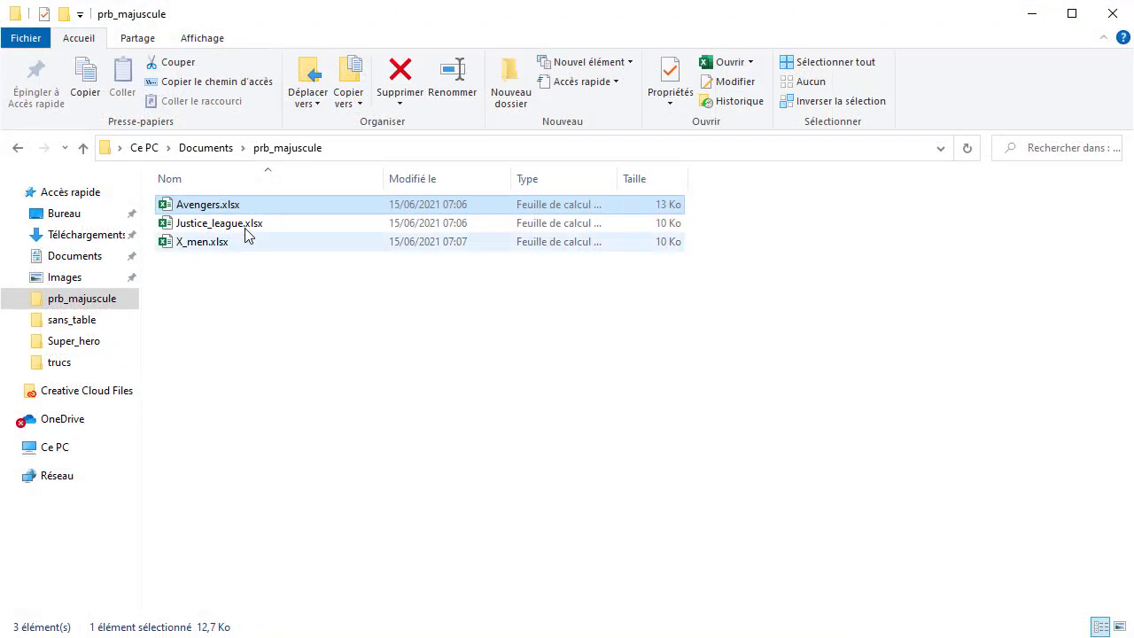
- Open Justice_league.xlsx from the prb_majuscule folder and examine the capitalization of the headers in columns C and D
{"action": "left_click", "coordinate": [246, 228]}
{"action": "double_click", "coordinate": [246, 232]}
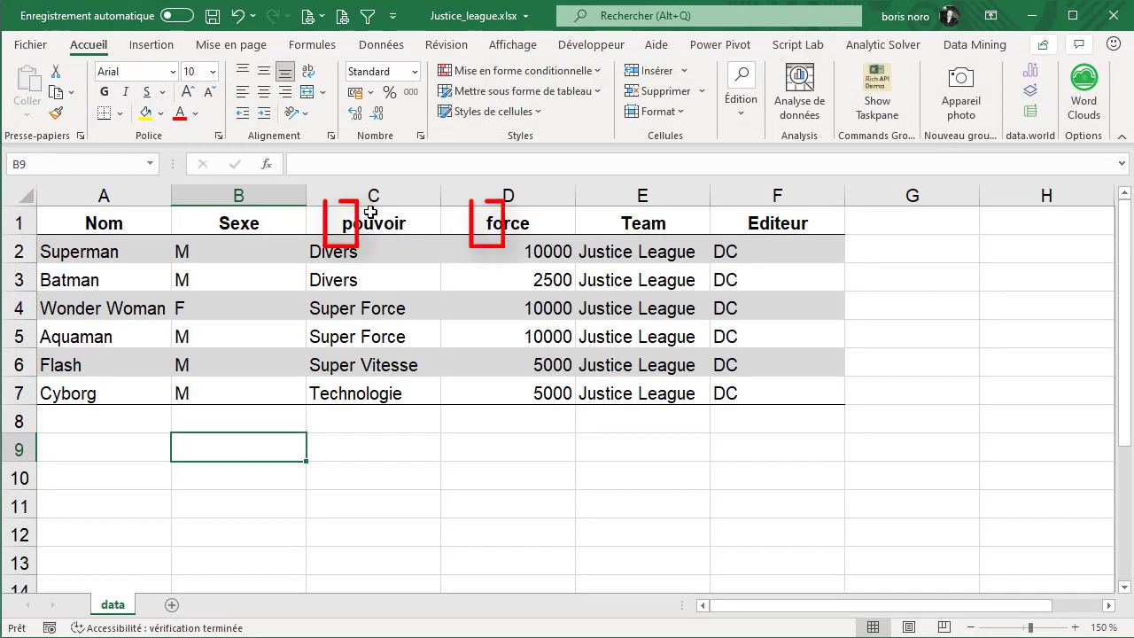
{"action": "left_click_drag", "start_coordinate": [370, 213], "coordinate": [374, 399]}
{"action": "left_click_drag", "start_coordinate": [494, 236], "coordinate": [506, 389]}
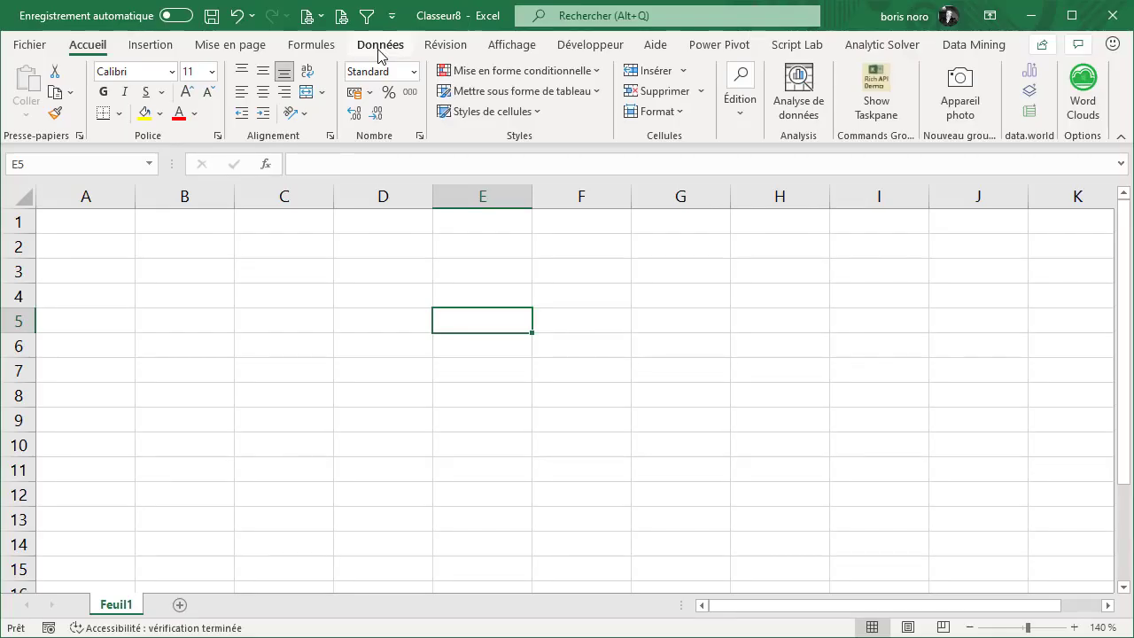
- In the blank workbook Classeur8, import the prb_majuscule folder and open its file list in the Power Query editor
{"action": "left_click", "coordinate": [44, 93]}
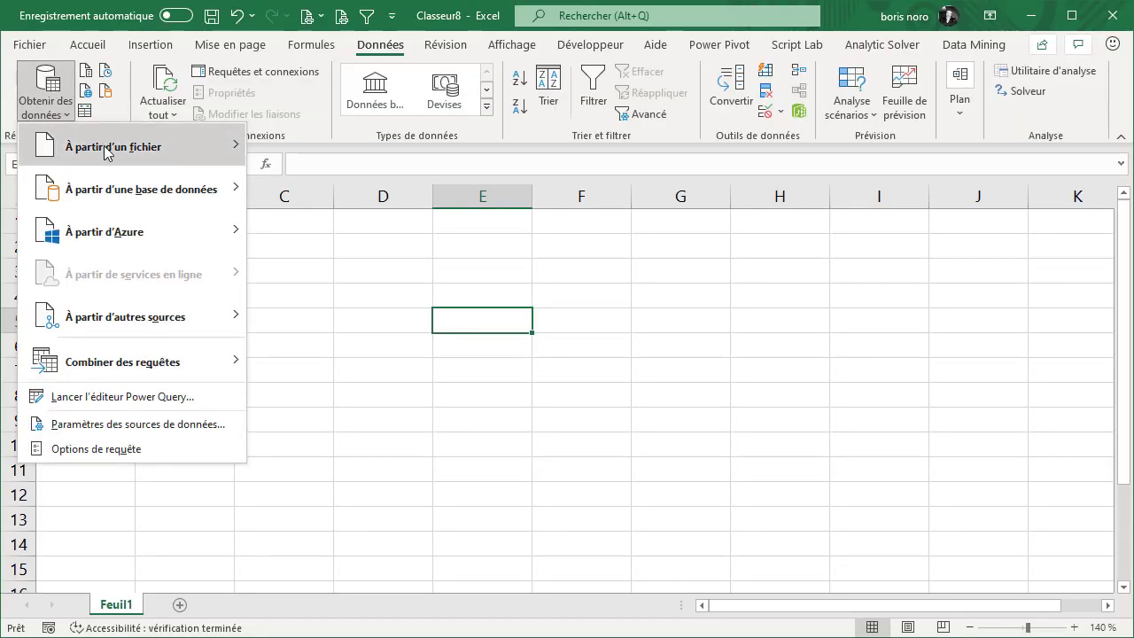
{"action": "mouse_move", "coordinate": [123, 152]}
{"action": "left_click", "coordinate": [369, 360]}
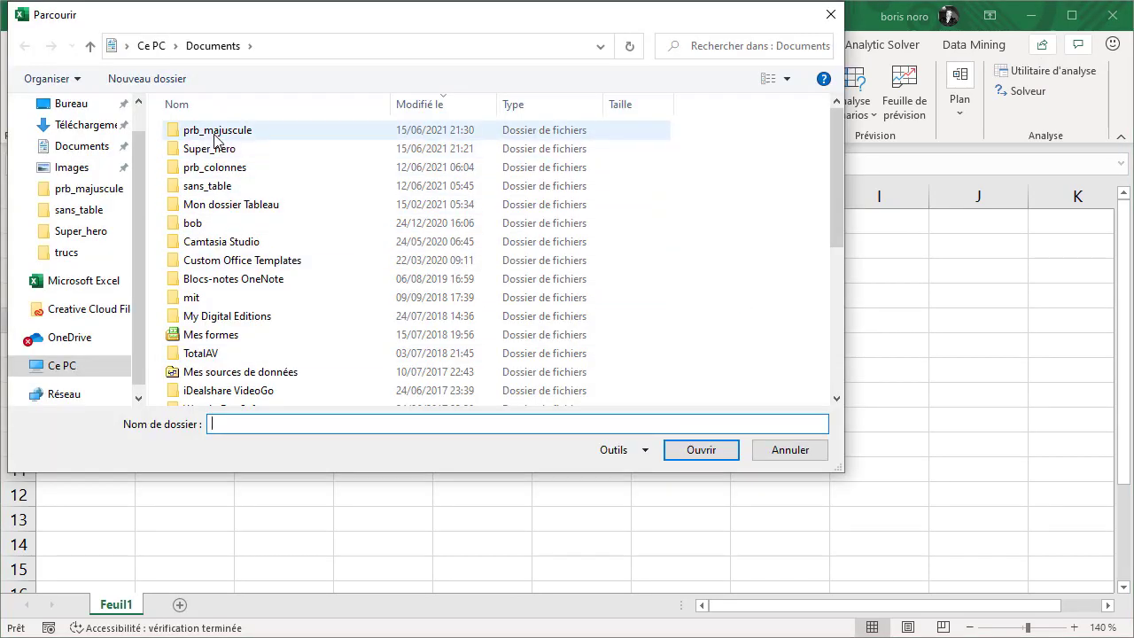
{"action": "left_click", "coordinate": [215, 133]}
{"action": "left_click", "coordinate": [700, 451]}
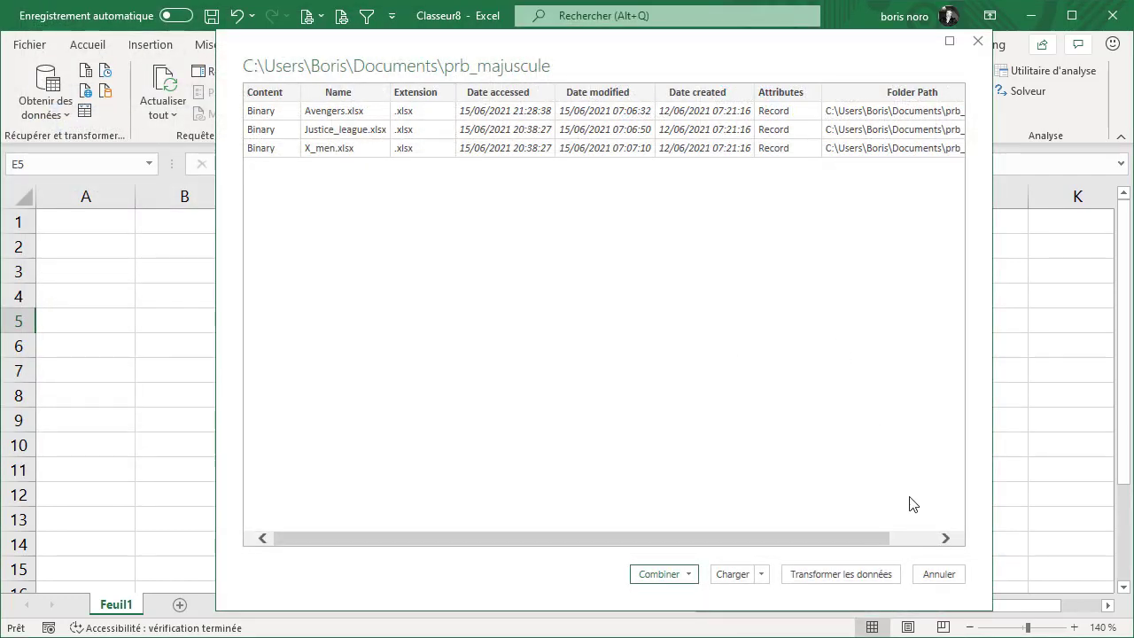
{"action": "left_click", "coordinate": [868, 575]}
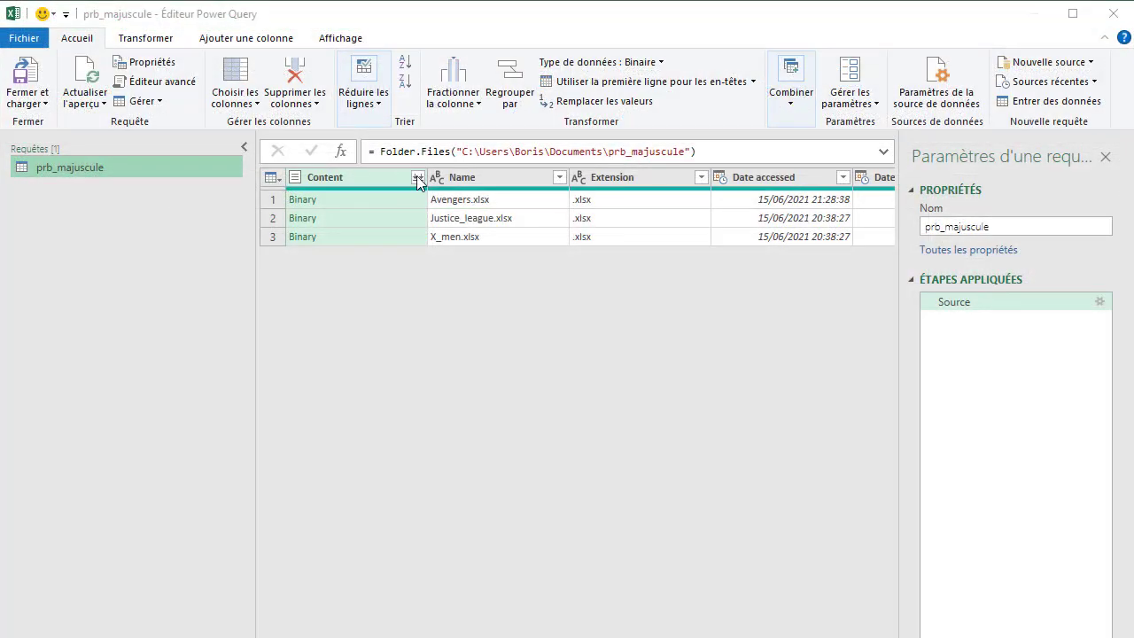
- Combine the prb_majuscule files based on the data sheet, with the first file as the sample
{"action": "left_click", "coordinate": [416, 175]}
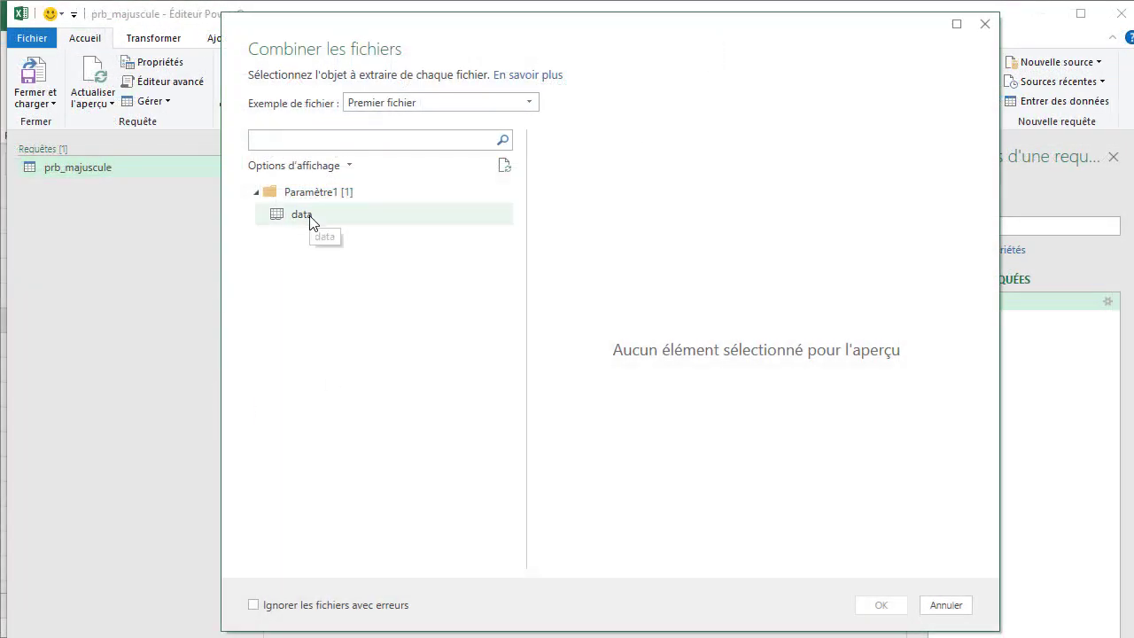
{"action": "left_click", "coordinate": [311, 229]}
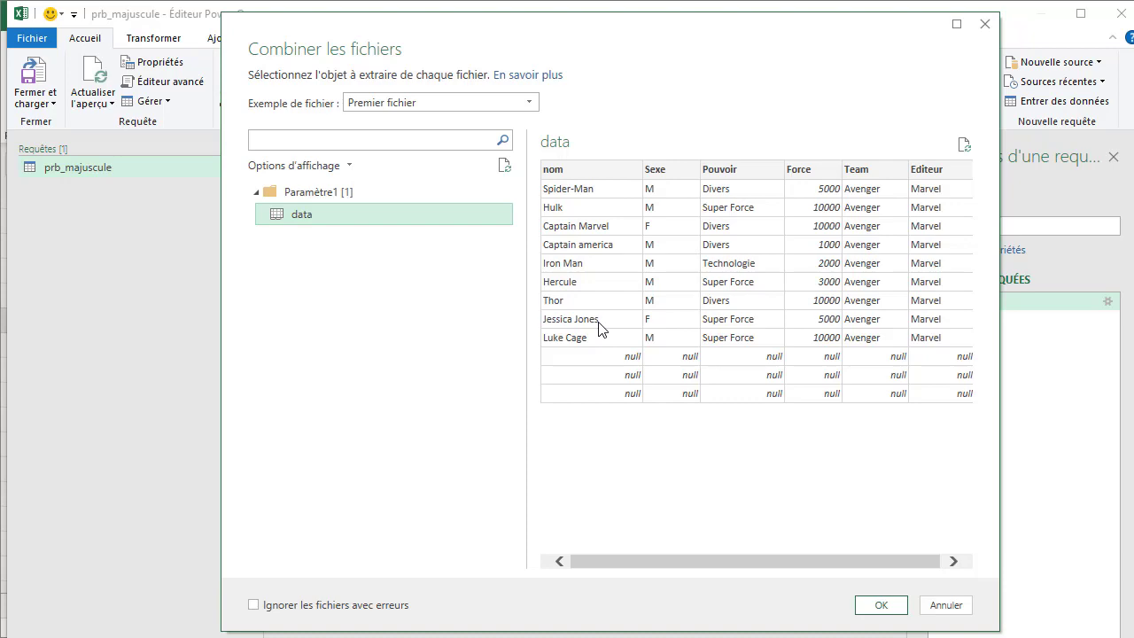
{"action": "left_click", "coordinate": [879, 606]}
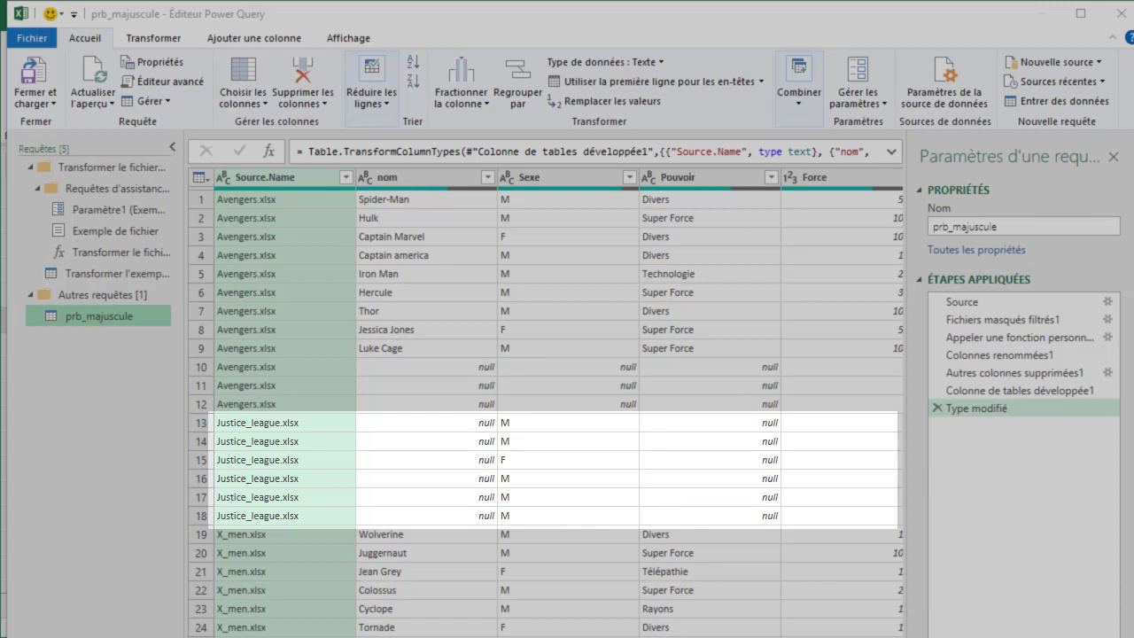
- Examine the Justice_league.xlsx rows across all columns of the combined prb_majuscule query
{"action": "scroll", "coordinate": [700, 593], "scroll_direction": "right", "scroll_amount": 3}
{"action": "scroll", "coordinate": [620, 469], "scroll_direction": "right", "scroll_amount": 2}
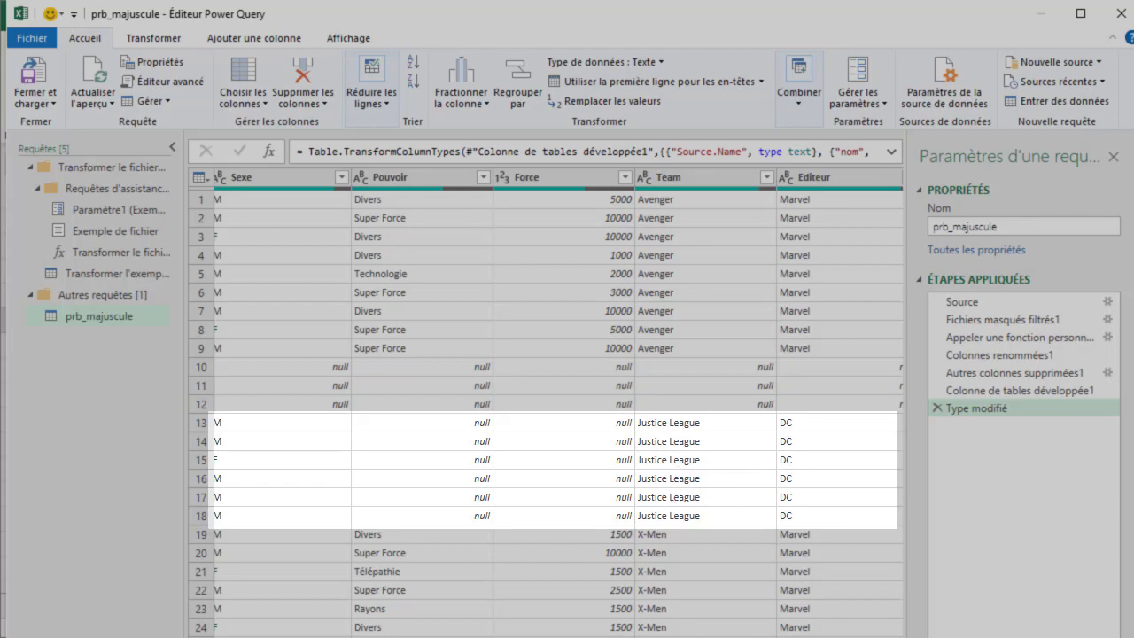
{"action": "scroll", "coordinate": [784, 551], "scroll_direction": "left", "scroll_amount": 4}
{"action": "scroll", "coordinate": [496, 496], "scroll_direction": "left", "scroll_amount": 3}
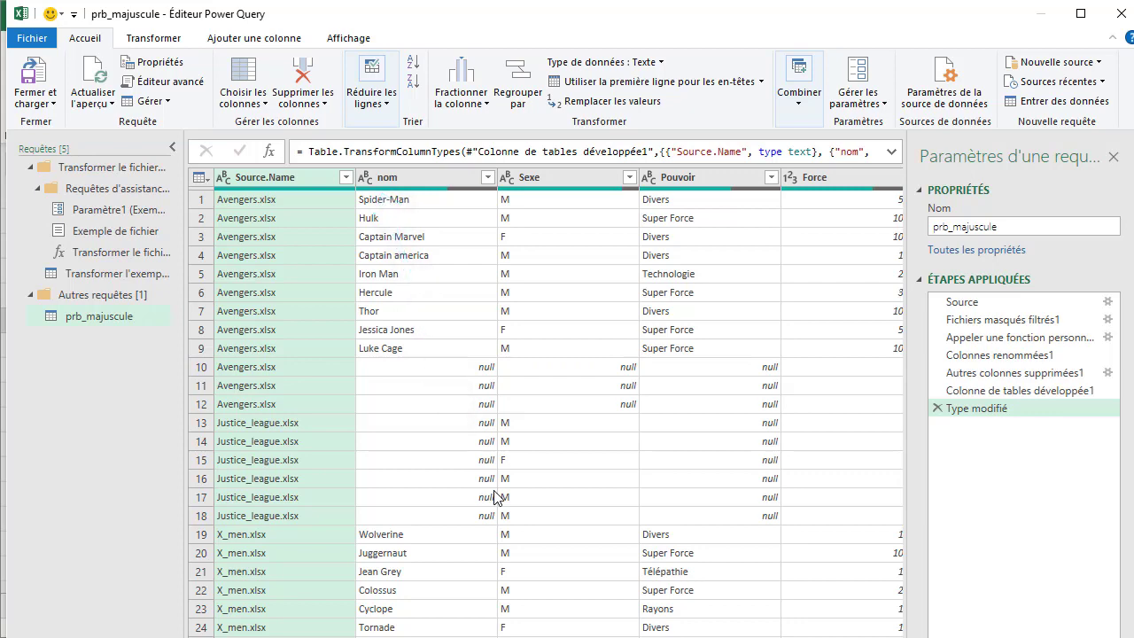
- Widen the query list, open the Transformer l'exemple de fichier query and review all its column headers
{"action": "left_click_drag", "start_coordinate": [183, 312], "coordinate": [266, 312]}
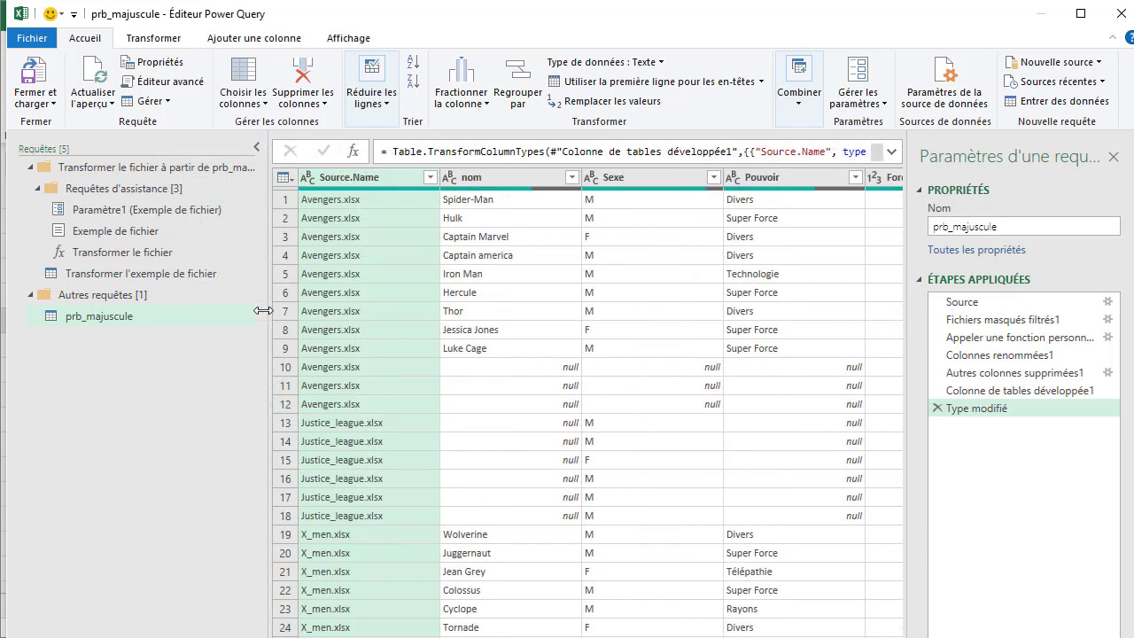
{"action": "left_click", "coordinate": [102, 276]}
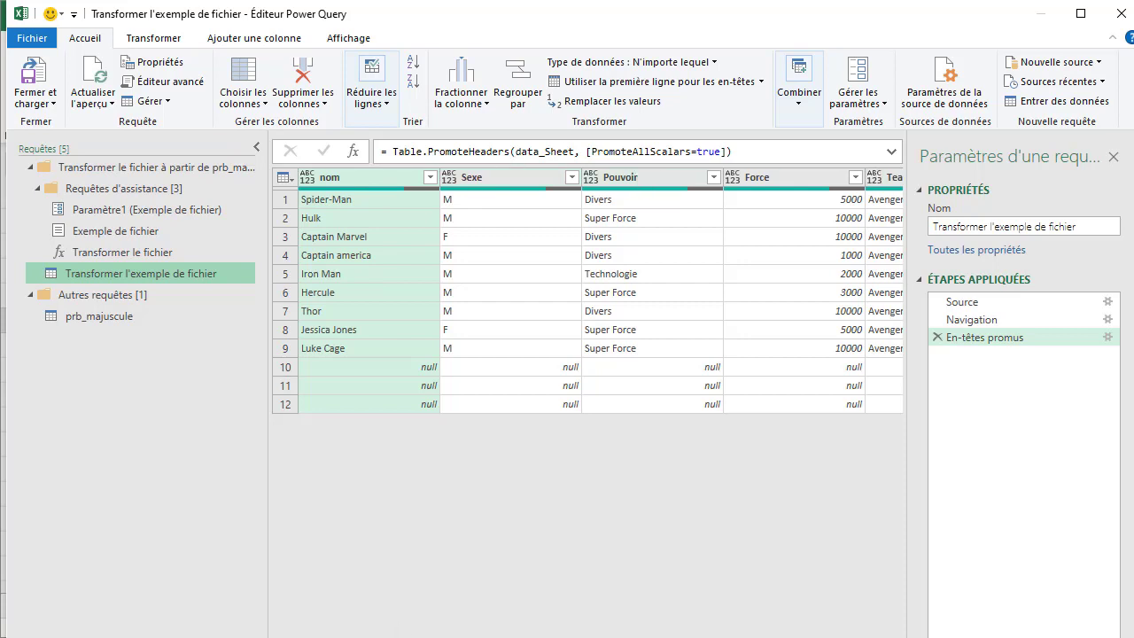
{"action": "scroll", "coordinate": [586, 413], "scroll_direction": "right", "scroll_amount": 2}
{"action": "scroll", "coordinate": [587, 413], "scroll_direction": "right", "scroll_amount": 2}
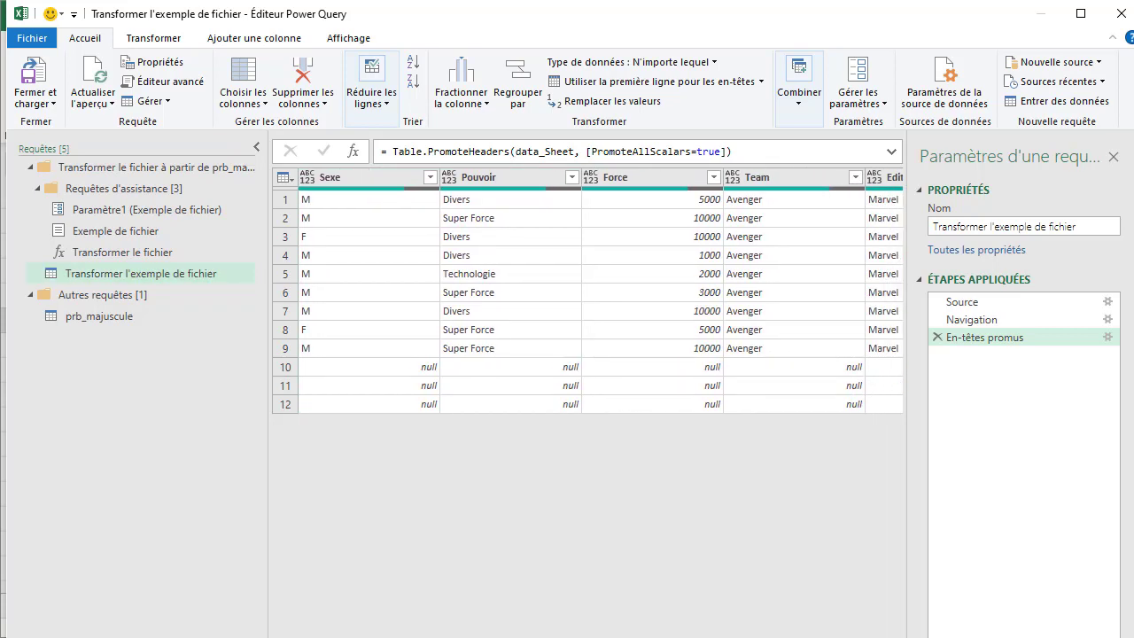
{"action": "scroll", "coordinate": [586, 413], "scroll_direction": "left", "scroll_amount": 5}
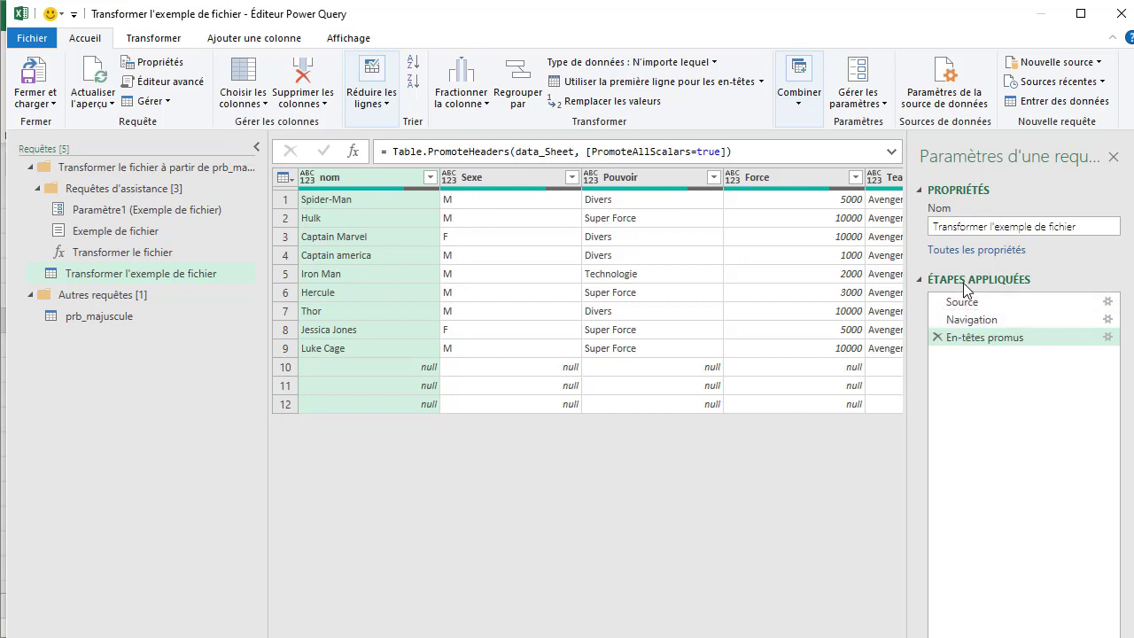
- Add a custom step after En-têtes promus and begin its formula with Table.TransformColumnNames applied to #"En-têtes promus"
{"action": "left_click", "coordinate": [353, 153]}
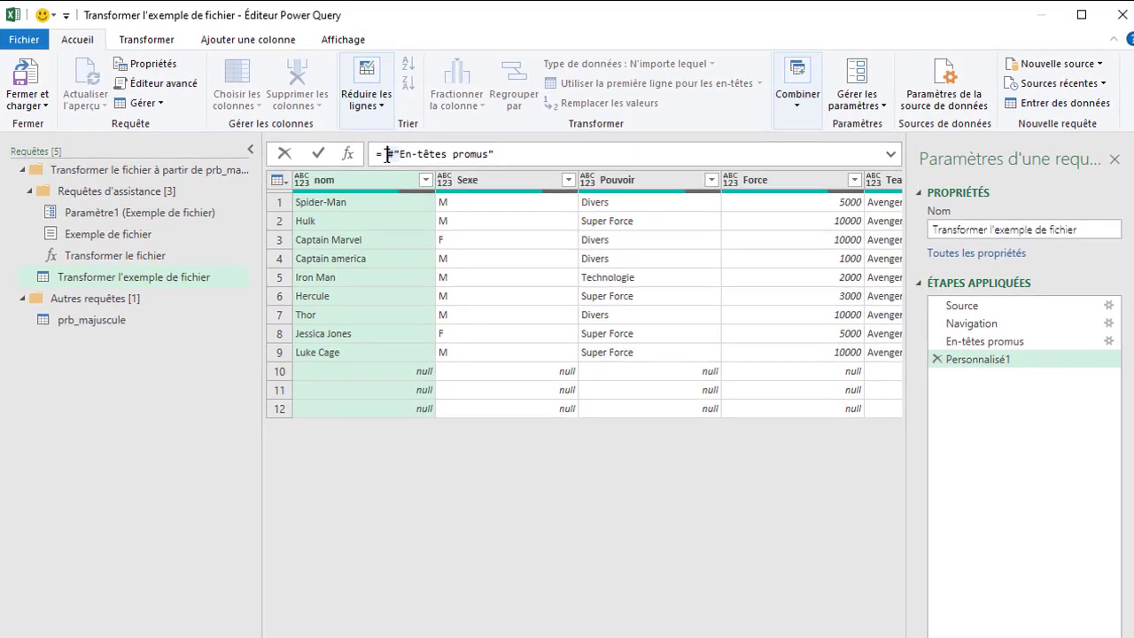
{"action": "left_click_drag", "start_coordinate": [465, 169], "coordinate": [355, 169]}
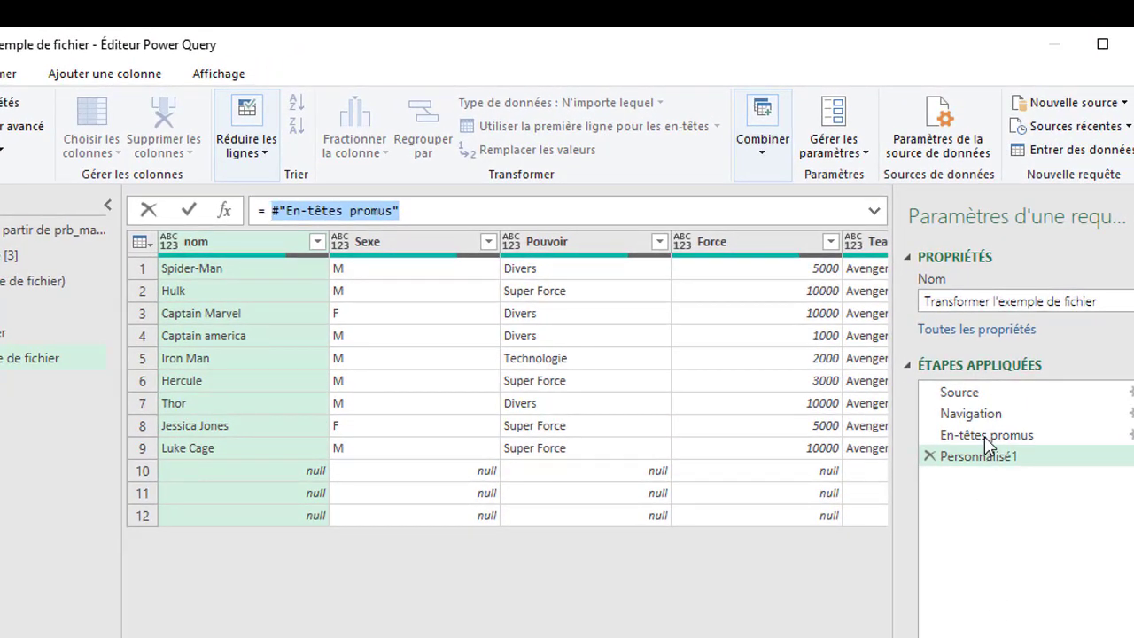
{"action": "left_click", "coordinate": [270, 213]}
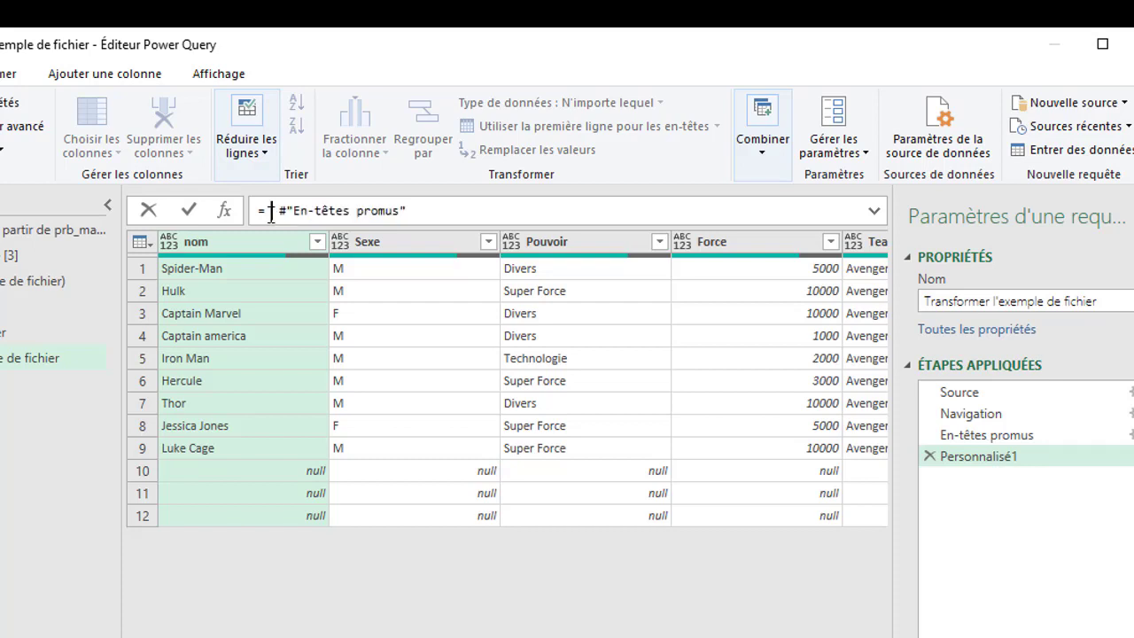
{"action": "type", "text": "Table"}
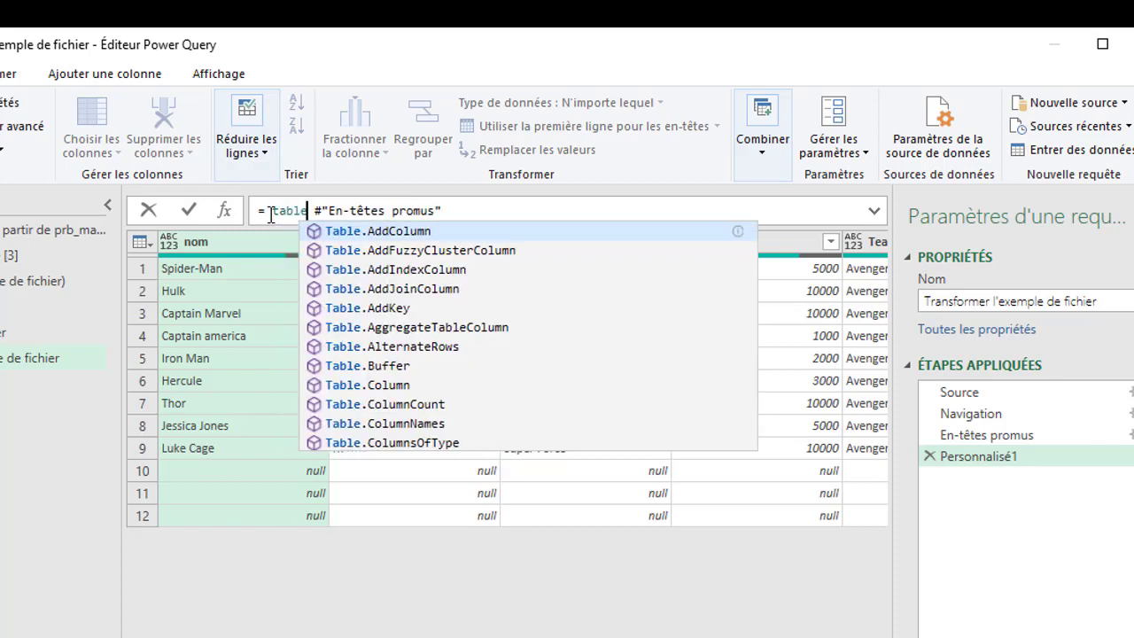
{"action": "type", "text": ".tr"}
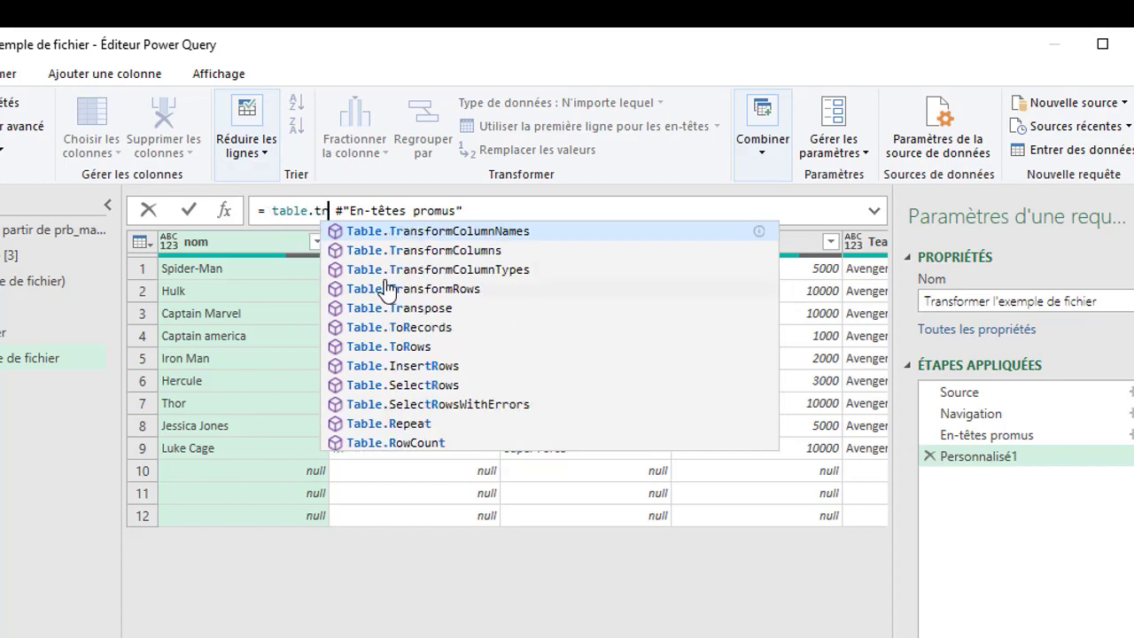
{"action": "left_click", "coordinate": [422, 233]}
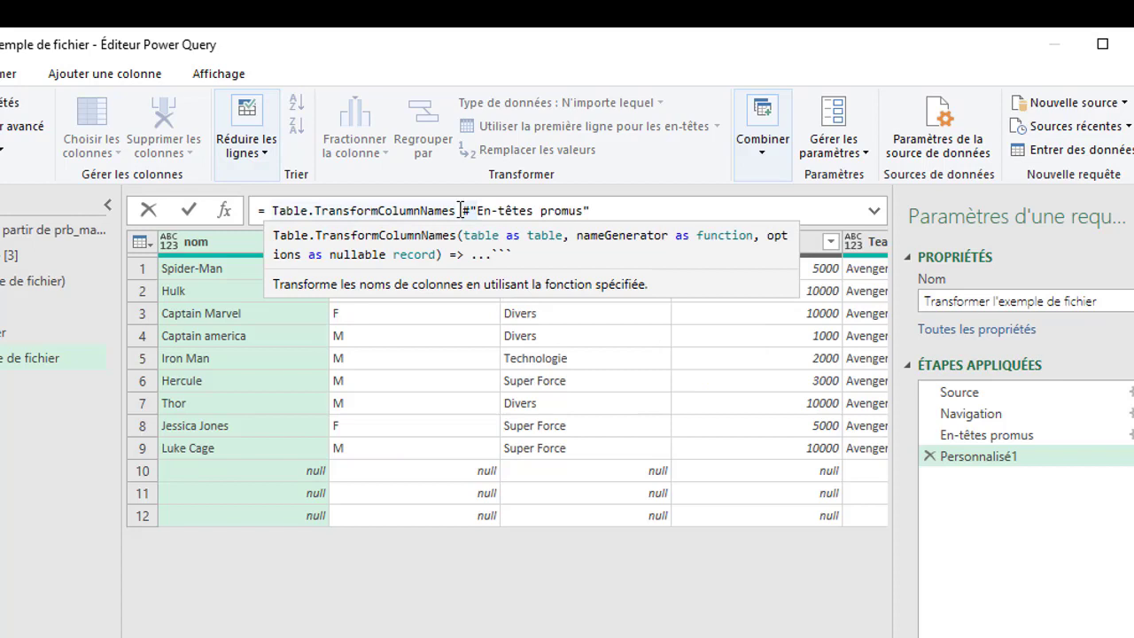
{"action": "type", "text": "("}
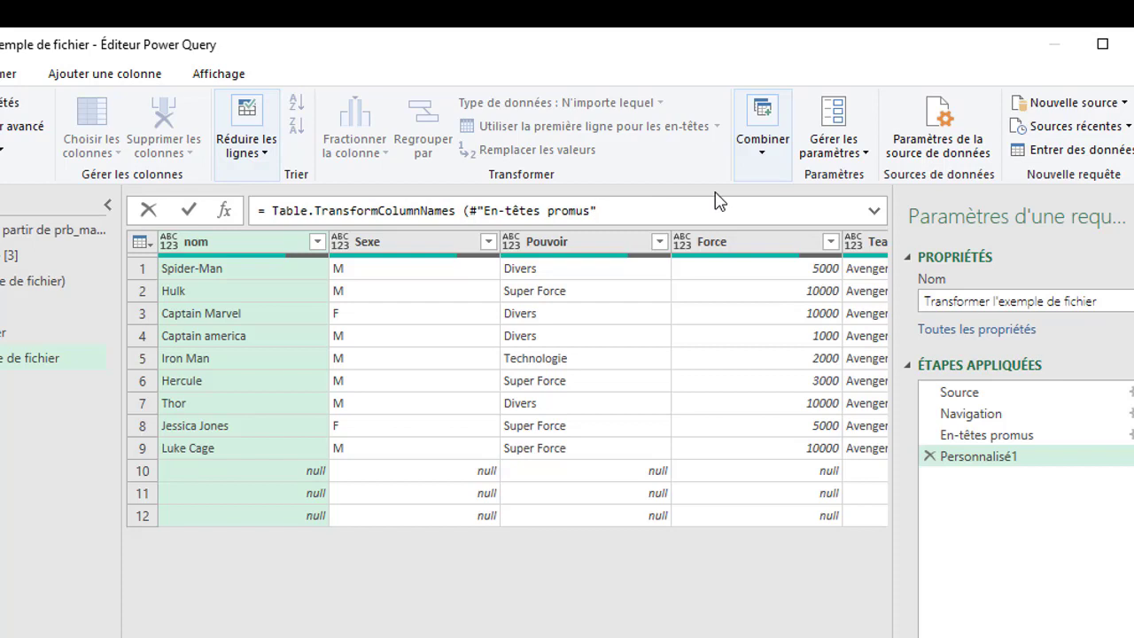
- Complete the column-name formula with Text.Proper as the name generator and apply it
{"action": "type", "text": ","}
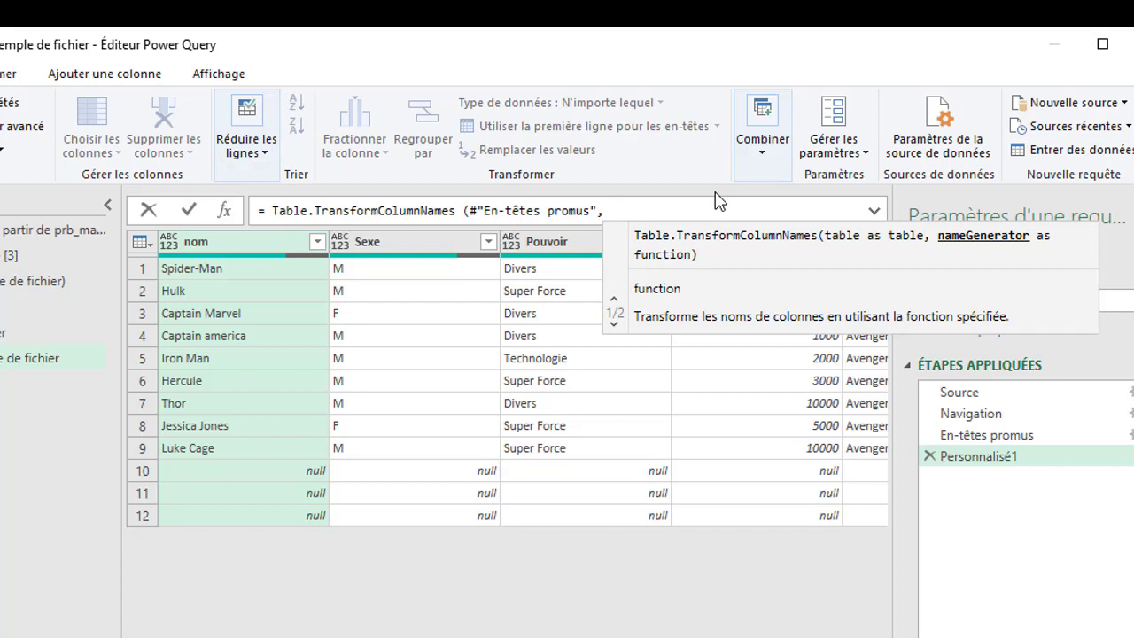
{"action": "type", "text": "t"}
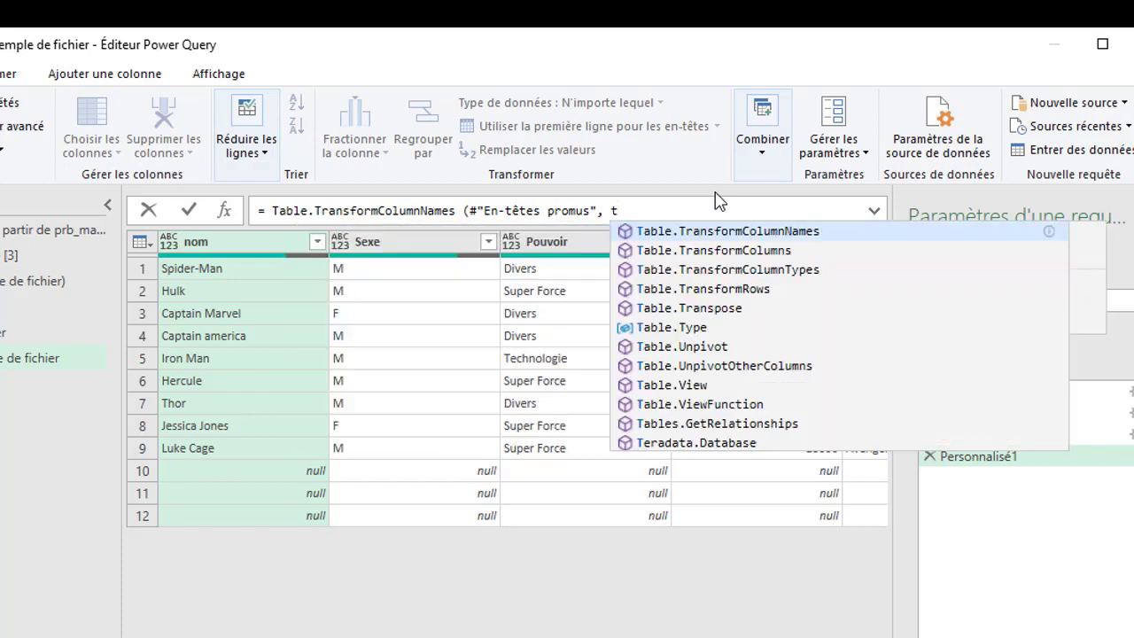
{"action": "type", "text": "ext."}
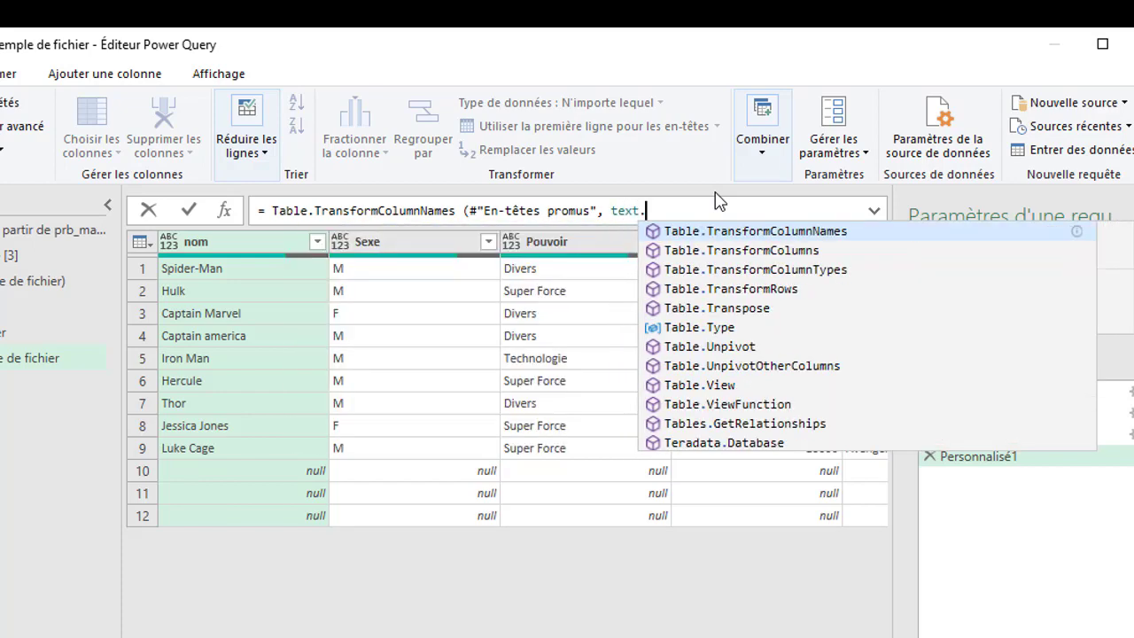
{"action": "type", "text": "pr"}
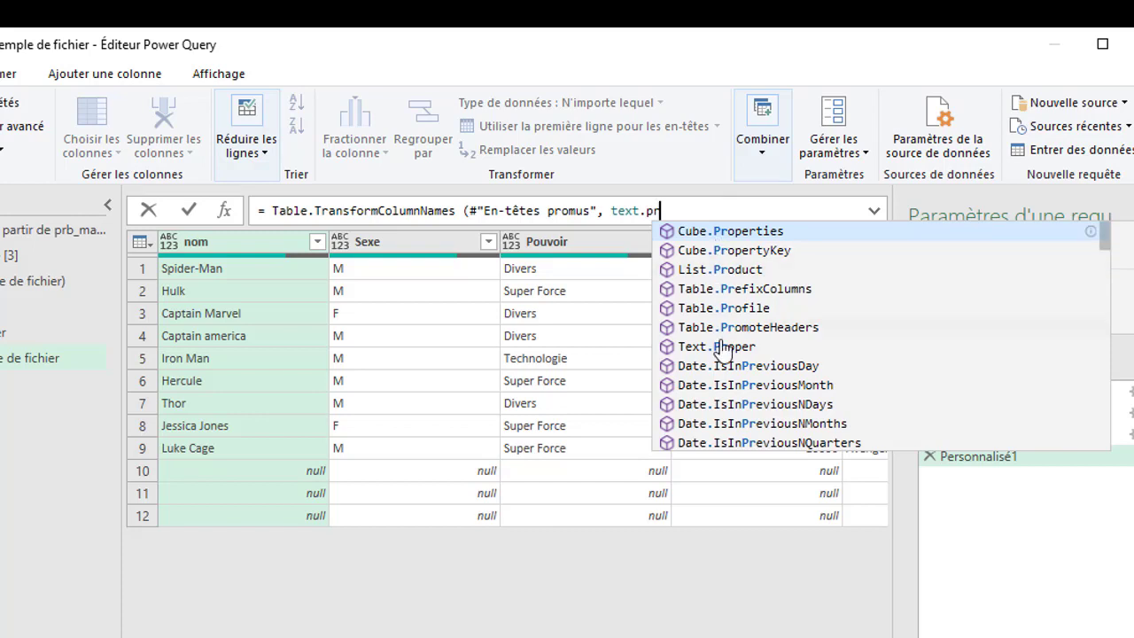
{"action": "left_click", "coordinate": [722, 346]}
{"action": "type", "text": ")"}
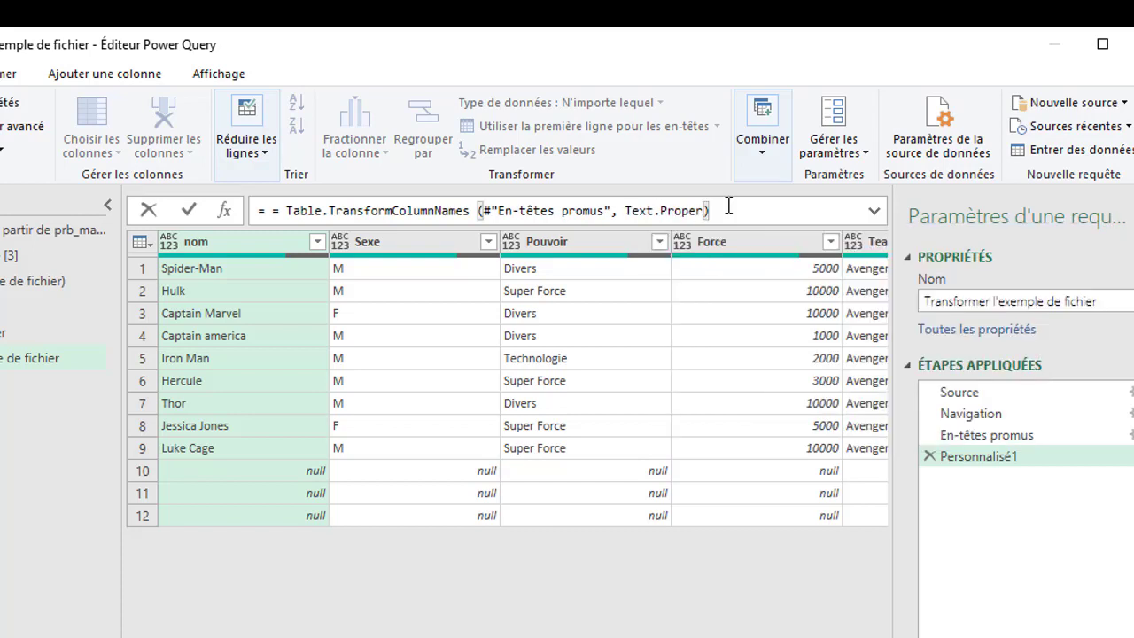
{"action": "mouse_move", "coordinate": [404, 215]}
{"action": "mouse_move", "coordinate": [571, 214]}
{"action": "mouse_move", "coordinate": [654, 210]}
{"action": "key", "text": "Return"}
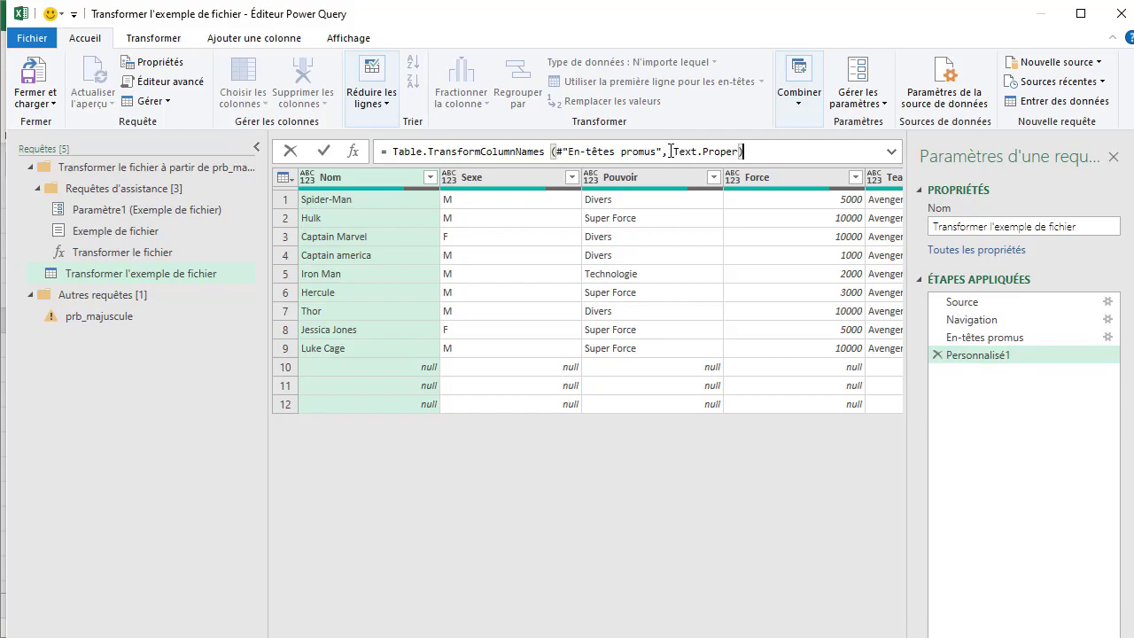
- Rewrite the name generator in the custom step's formula as each Text.Proper(_)
{"action": "left_click", "coordinate": [670, 152]}
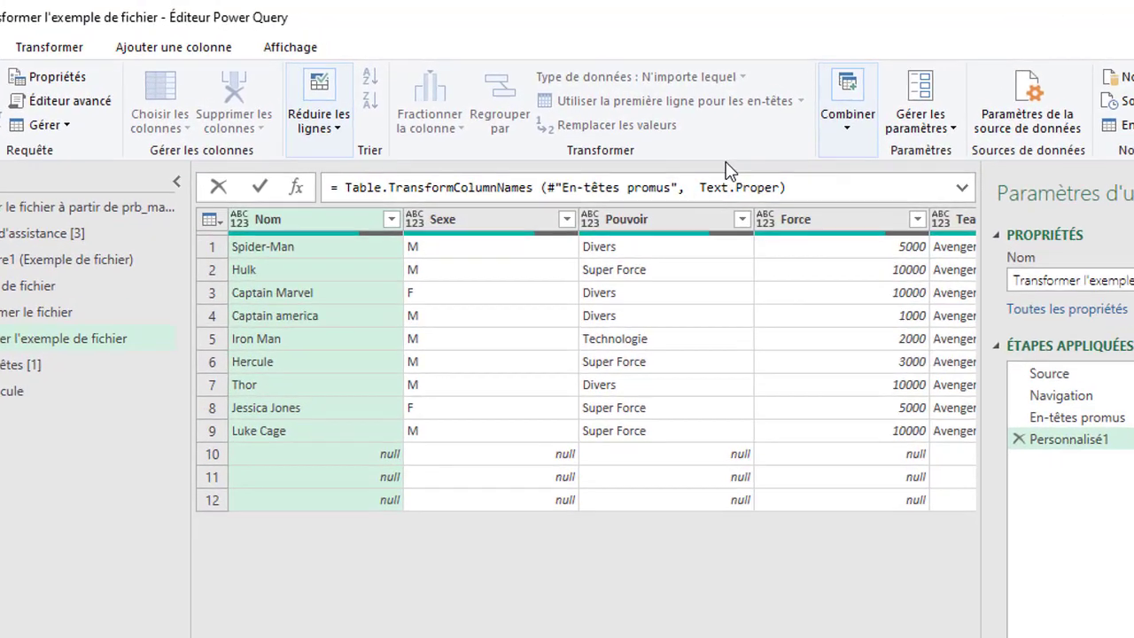
{"action": "type", "text": "each"}
{"action": "left_click", "coordinate": [827, 200]}
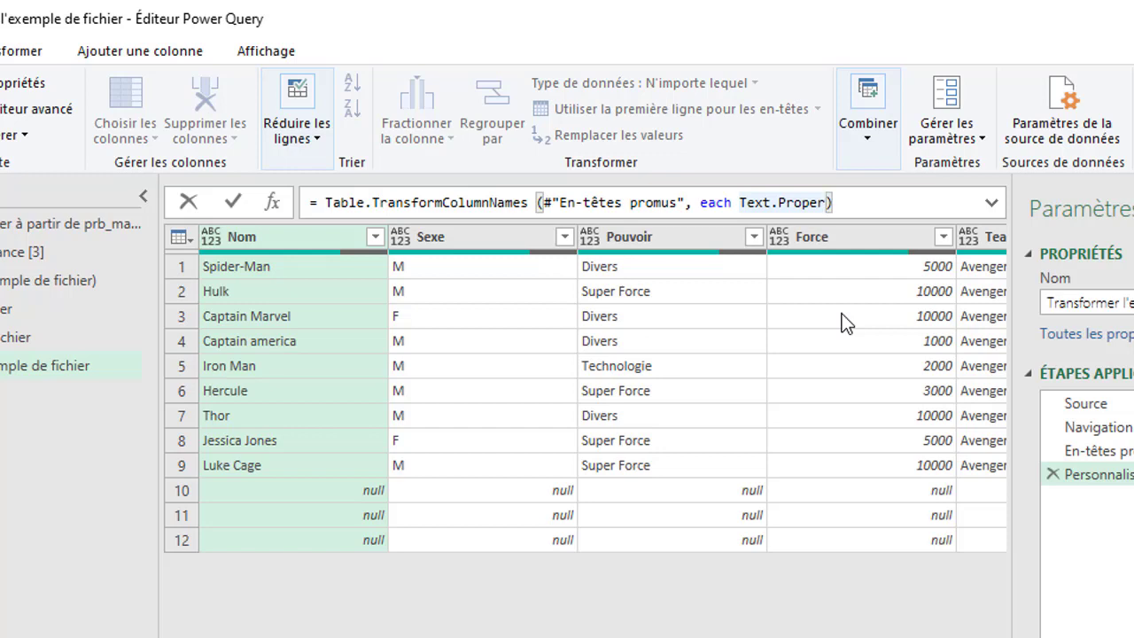
{"action": "type", "text": "(_"}
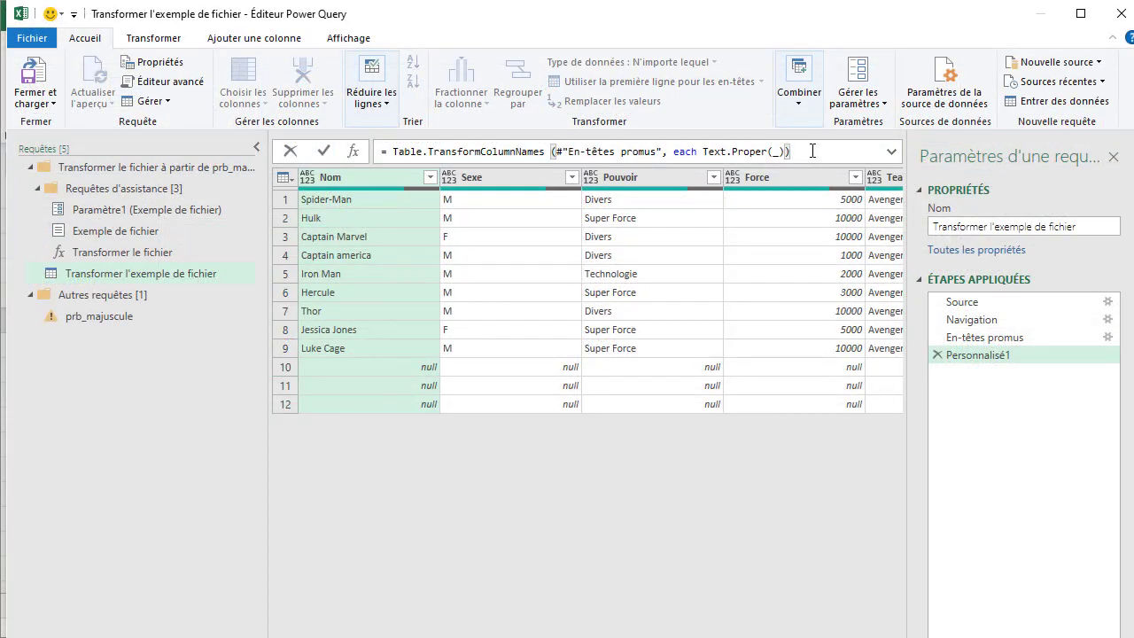
{"action": "left_click", "coordinate": [978, 356]}
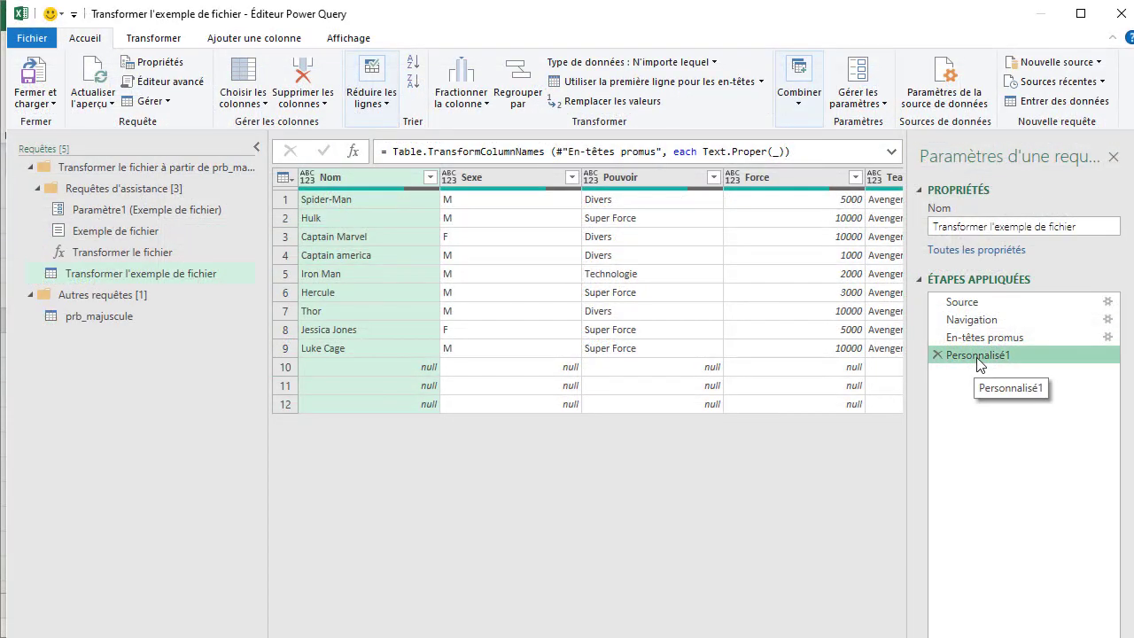
- Rename the applied step Personnalisé1 as Prb_majuscules
{"action": "right_click", "coordinate": [978, 363]}
{"action": "left_click", "coordinate": [978, 392]}
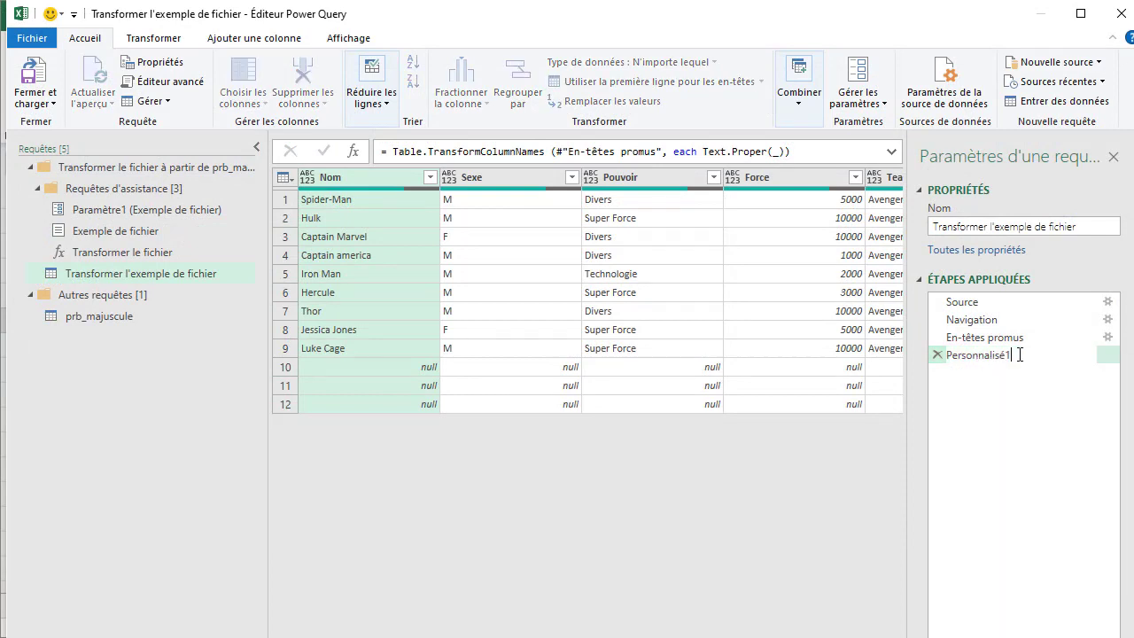
{"action": "key", "text": "BackSpace"}
{"action": "key", "text": "BackSpace"}
{"action": "key", "text": "BackSpace"}
{"action": "key", "text": "BackSpace"}
{"action": "key", "text": "BackSpace"}
{"action": "key", "text": "BackSpace"}
{"action": "key", "text": "BackSpace"}
{"action": "key", "text": "BackSpace"}
{"action": "key", "text": "BackSpace"}
{"action": "key", "text": "BackSpace"}
{"action": "key", "text": "BackSpace"}
{"action": "type", "text": "Prb_majuscules"}
{"action": "key", "text": "Return"}
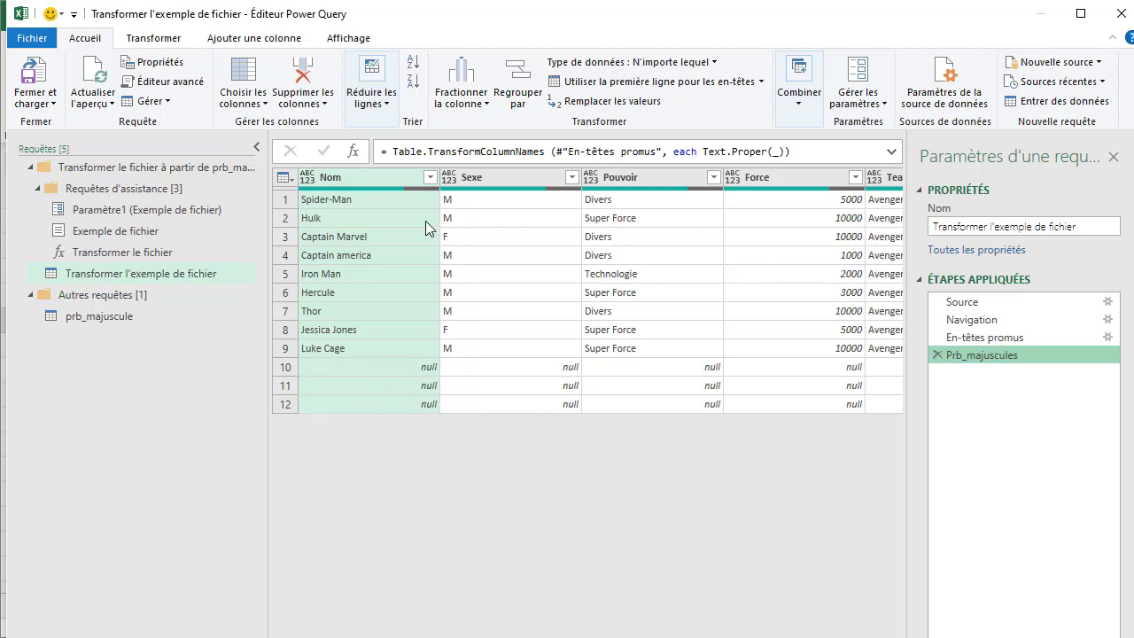
- Filter the null rows out of the Nom column in the sample file query
{"action": "left_click", "coordinate": [430, 177]}
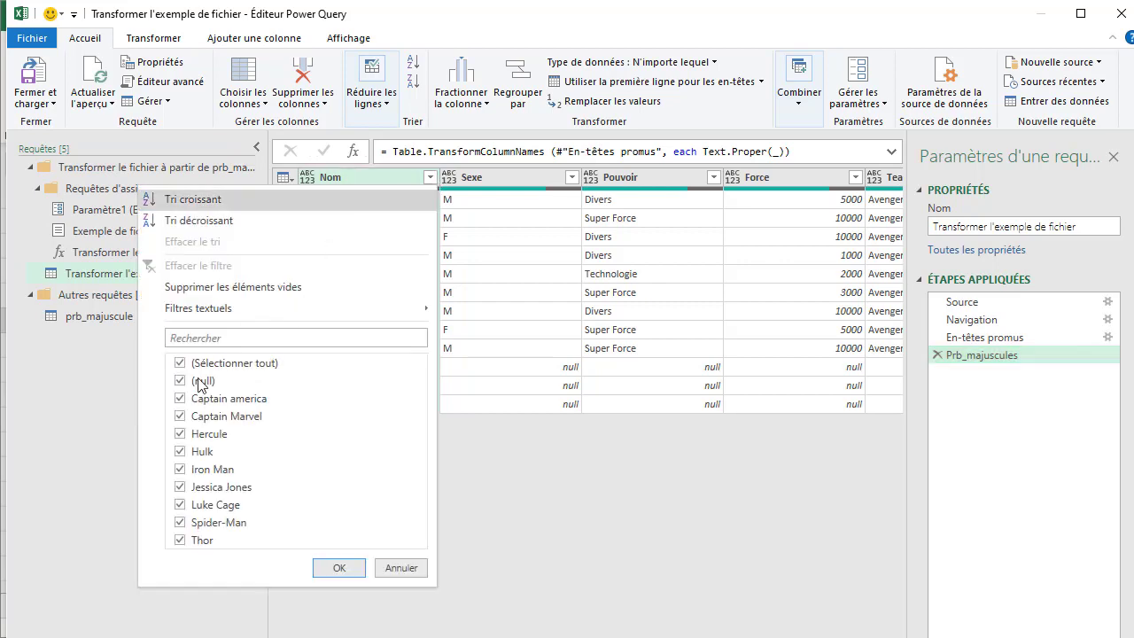
{"action": "left_click", "coordinate": [186, 382]}
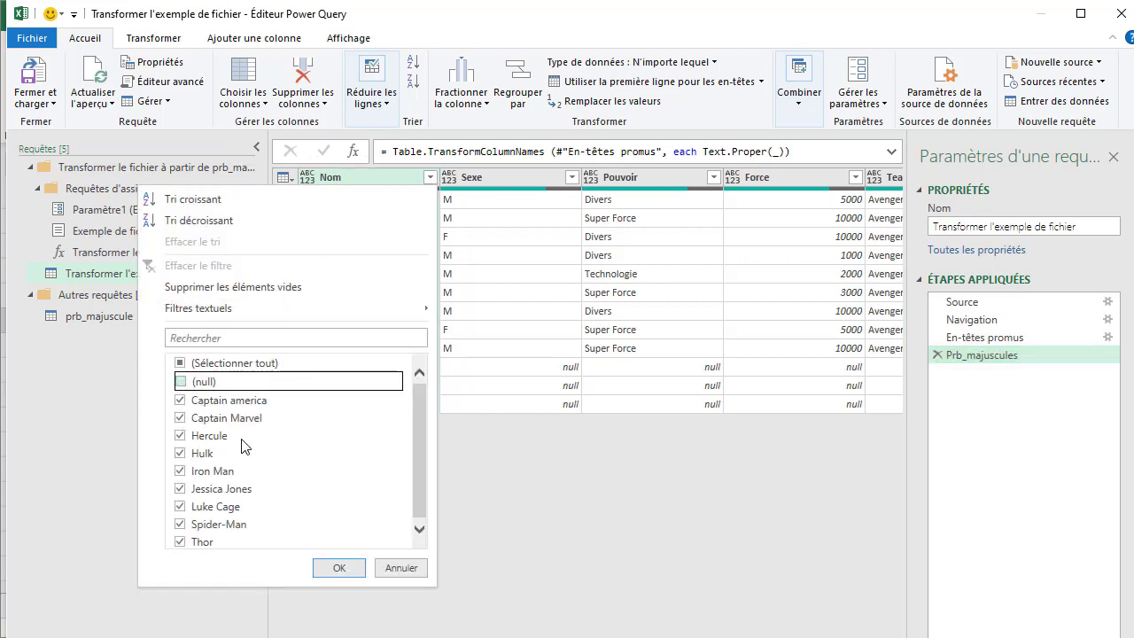
{"action": "left_click", "coordinate": [333, 568]}
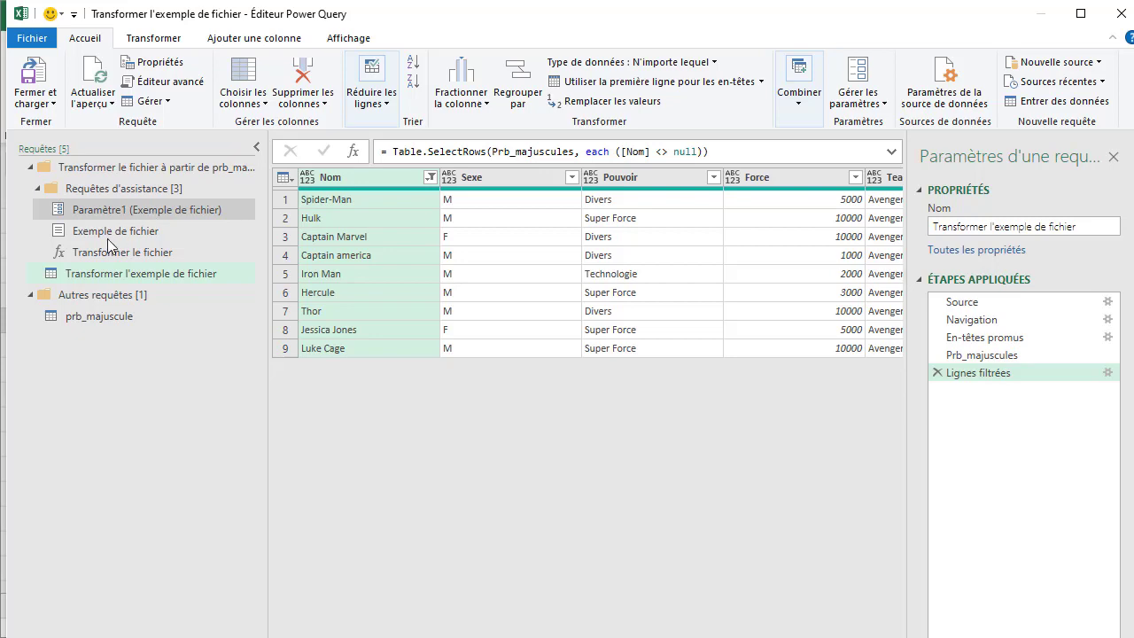
- Open the combined prb_majuscule query and examine the rows of all three files across every column
{"action": "left_click", "coordinate": [113, 324]}
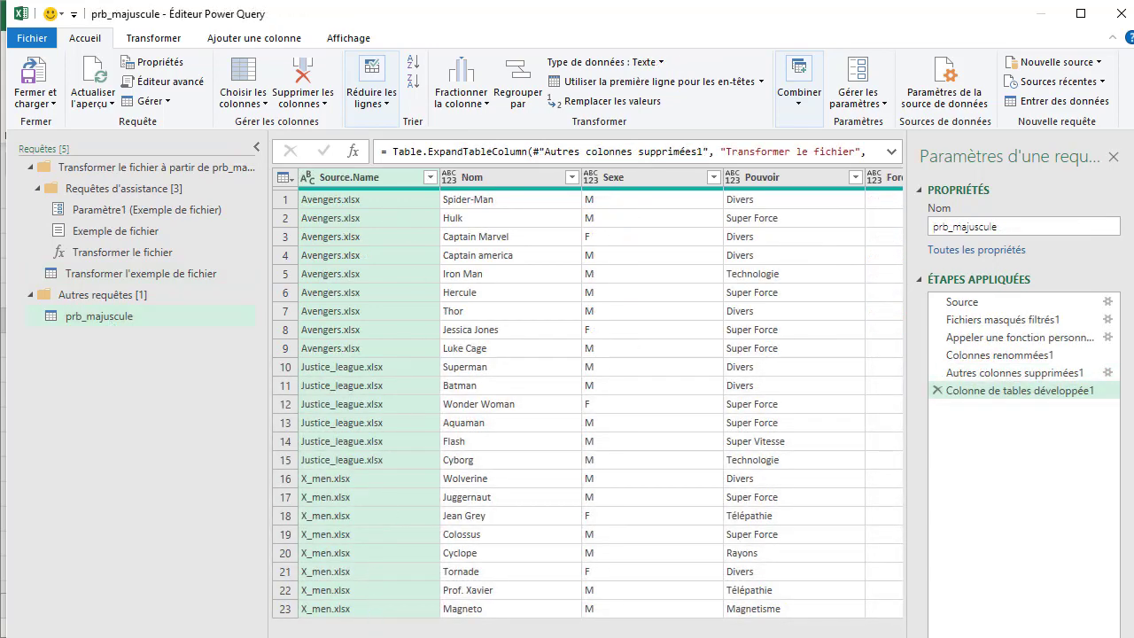
{"action": "scroll", "coordinate": [601, 393], "scroll_direction": "right", "scroll_amount": 2}
{"action": "scroll", "coordinate": [587, 399], "scroll_direction": "right", "scroll_amount": 3}
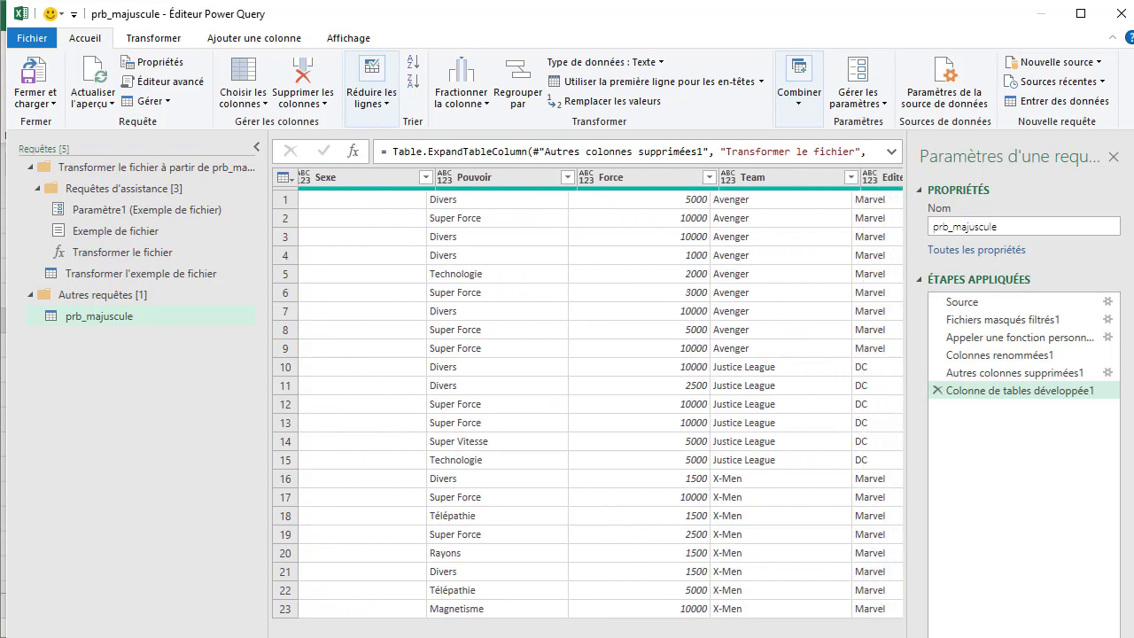
{"action": "scroll", "coordinate": [586, 398], "scroll_direction": "left", "scroll_amount": 5}
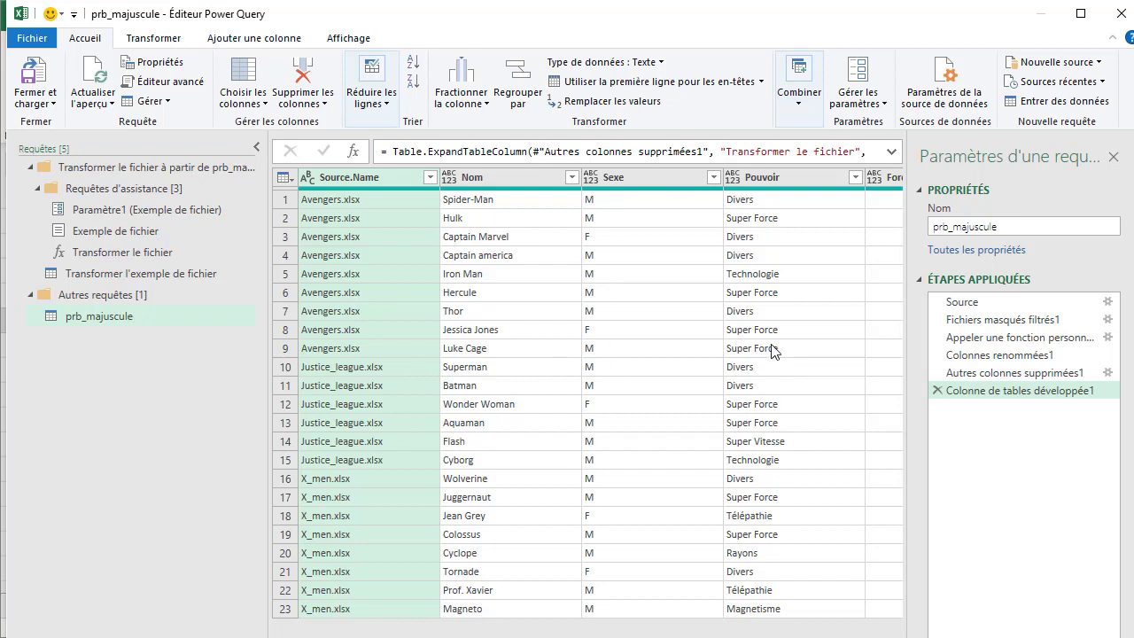
{"action": "scroll", "coordinate": [748, 530], "scroll_direction": "right", "scroll_amount": 5}
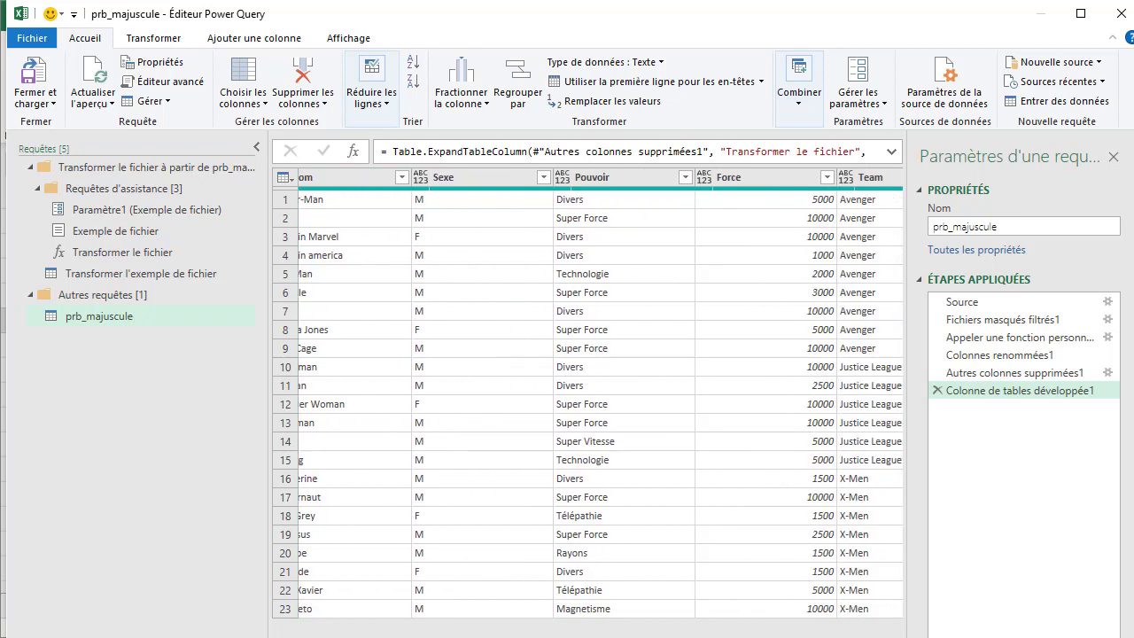
{"action": "scroll", "coordinate": [600, 393], "scroll_direction": "right", "scroll_amount": 5}
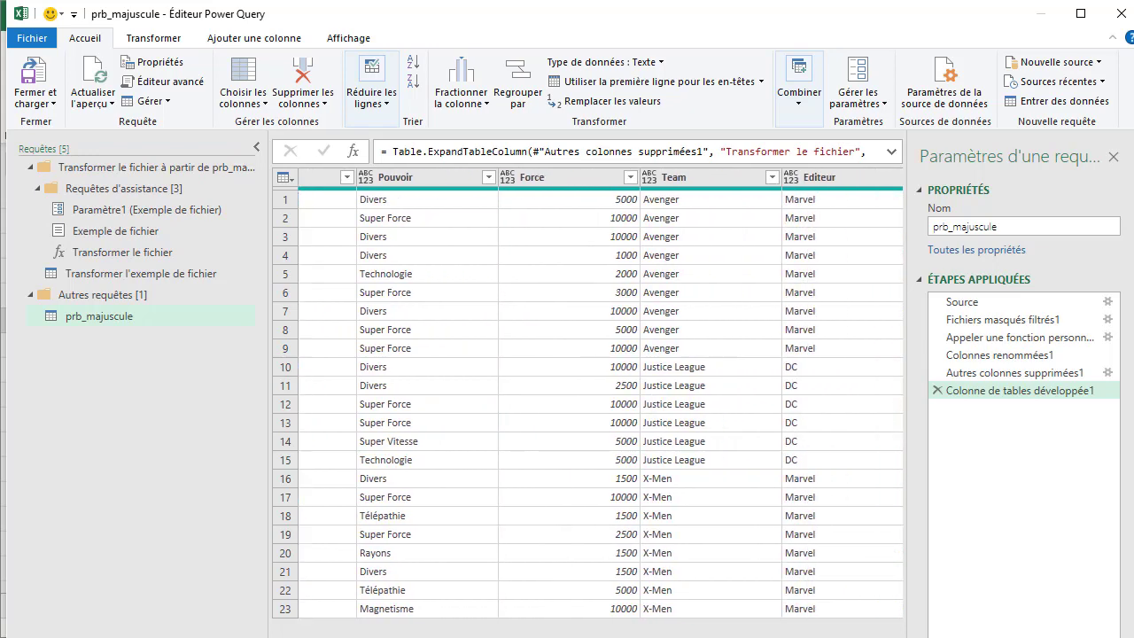
{"action": "scroll", "coordinate": [587, 393], "scroll_direction": "left", "scroll_amount": 10}
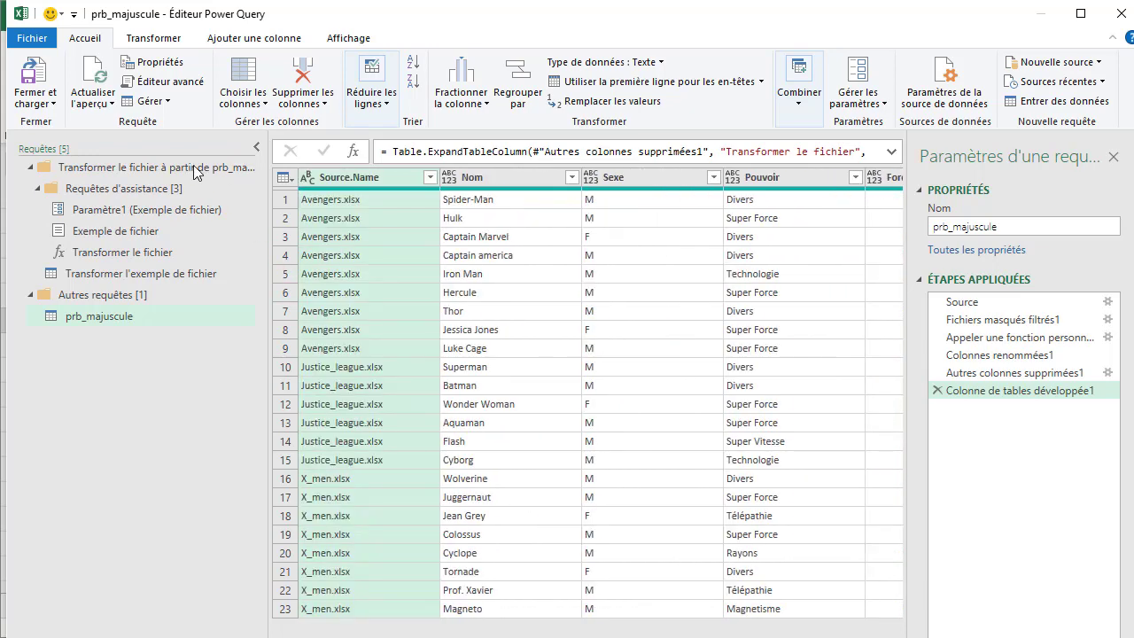
- Close the query editor and load the prb_majuscule query into the workbook
{"action": "left_click", "coordinate": [53, 107]}
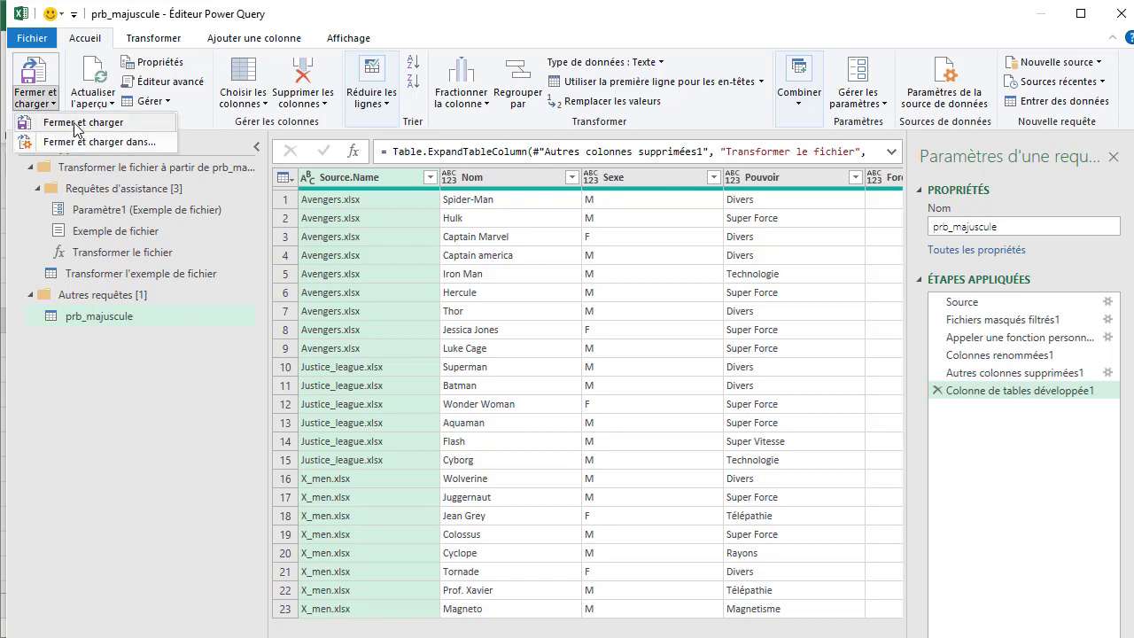